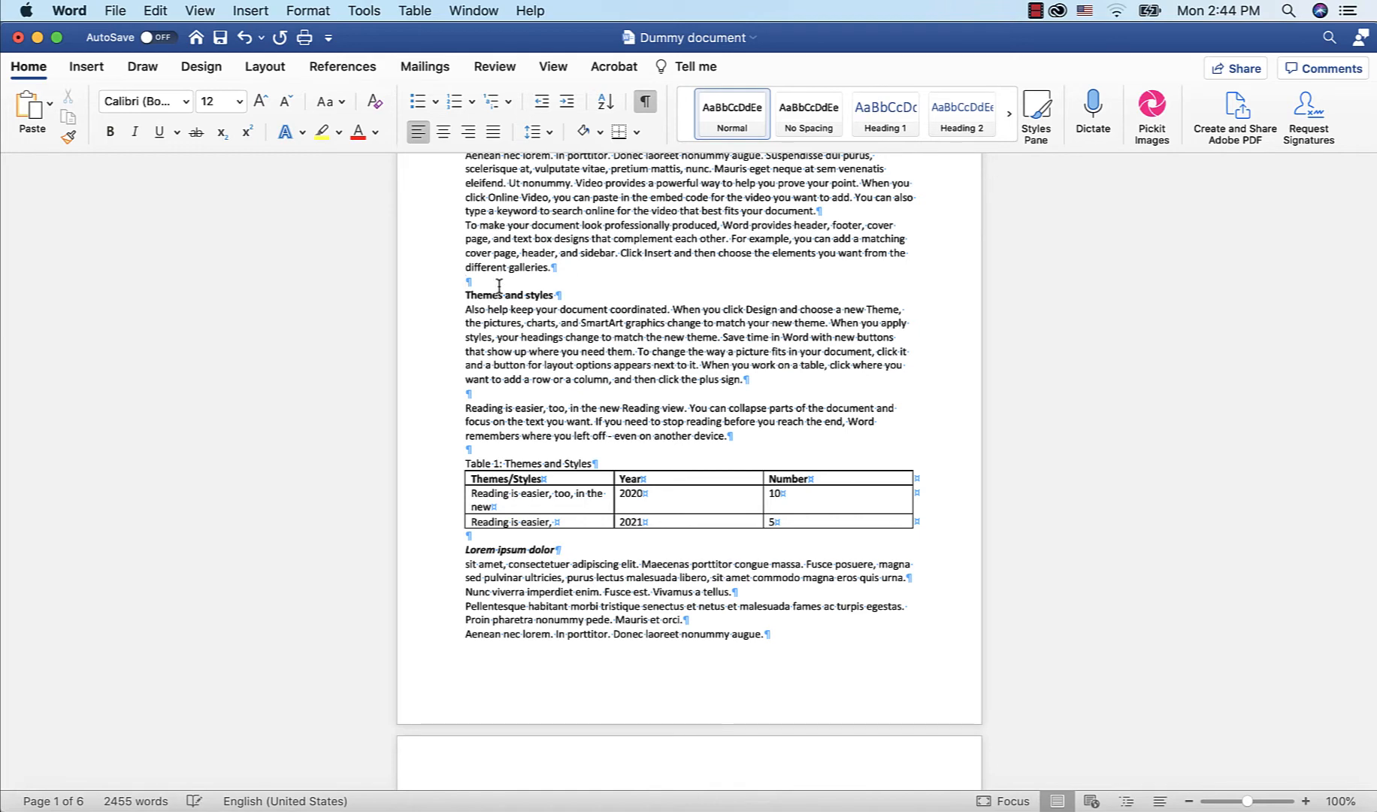
key(Return)
key(Return)
key(Return)
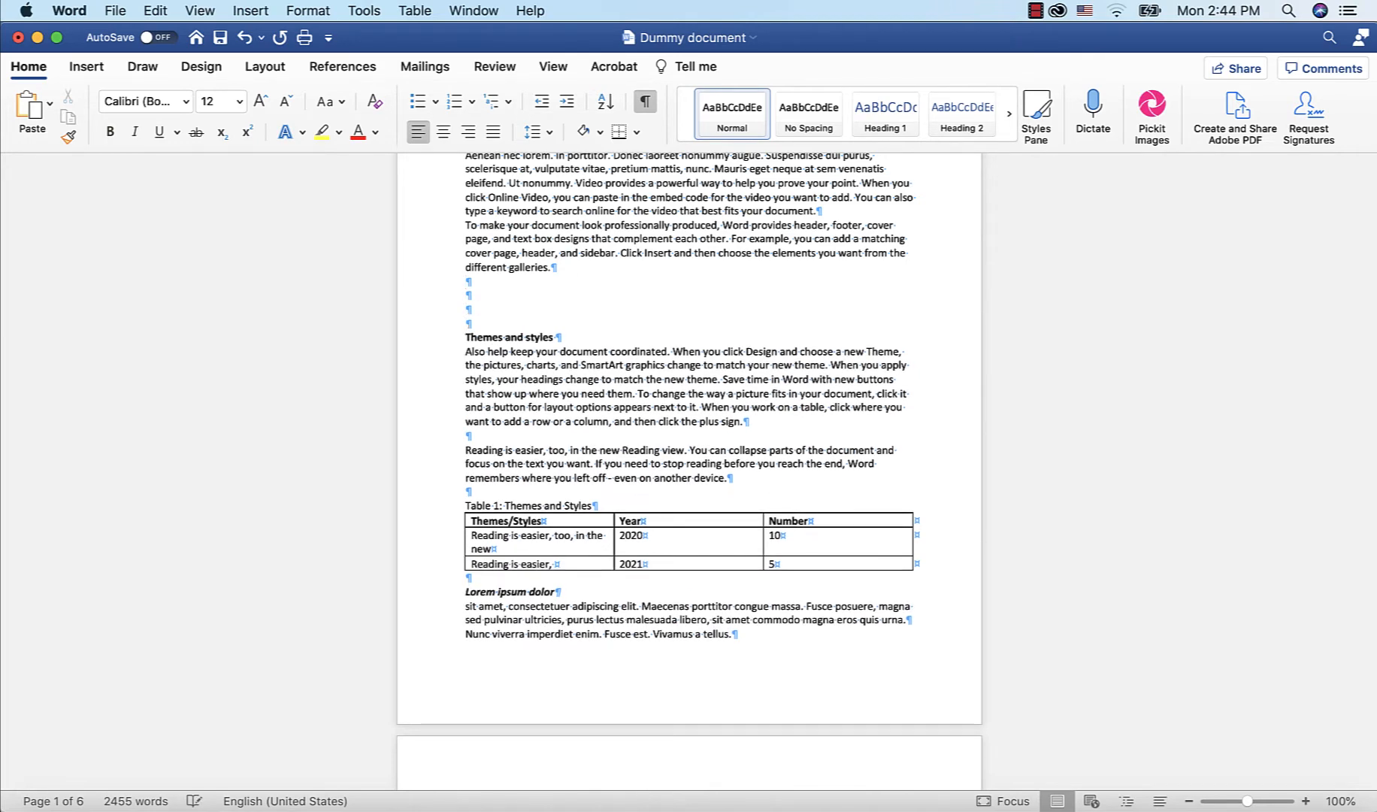
key(Return)
key(Return)
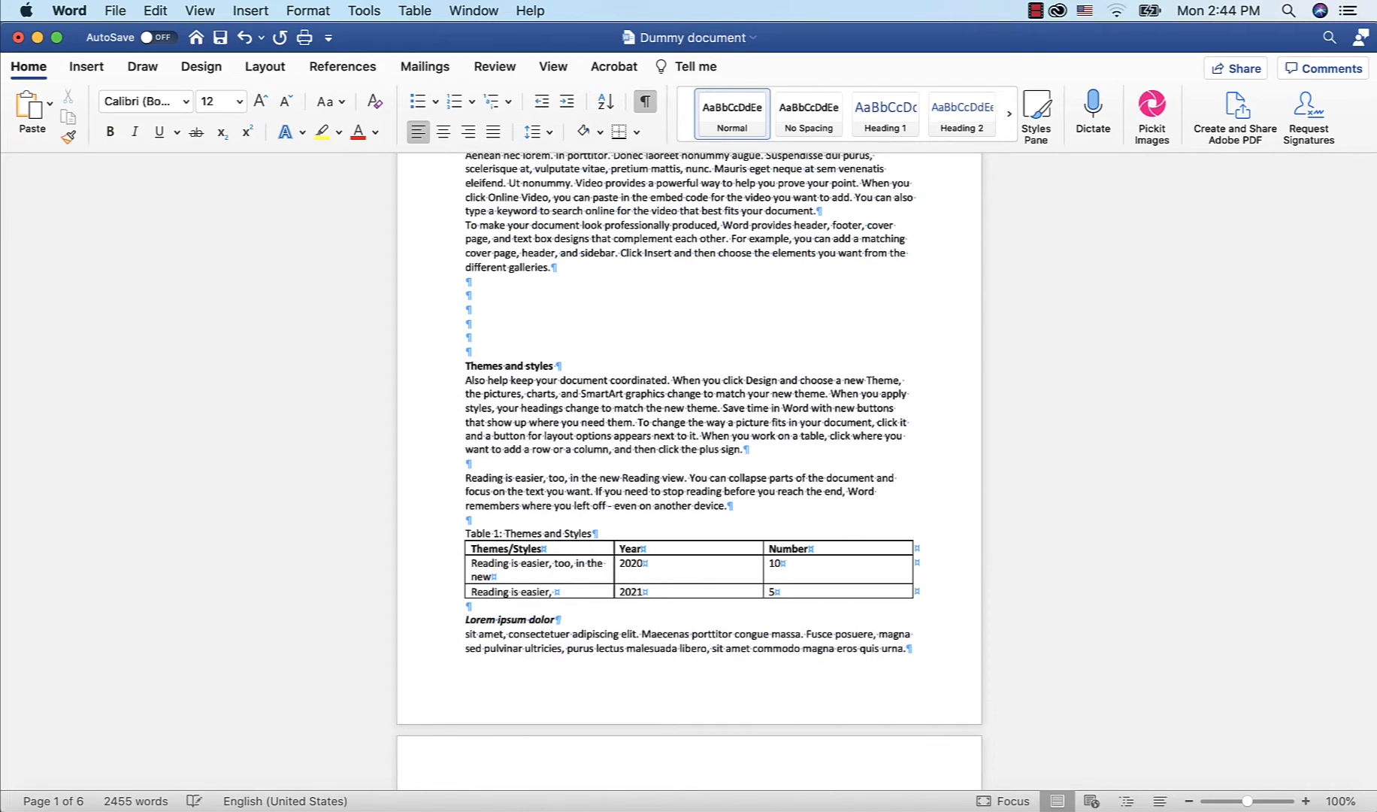
key(Return)
key(BackSpace)
key(BackSpace)
key(BackSpace)
key(BackSpace)
key(BackSpace)
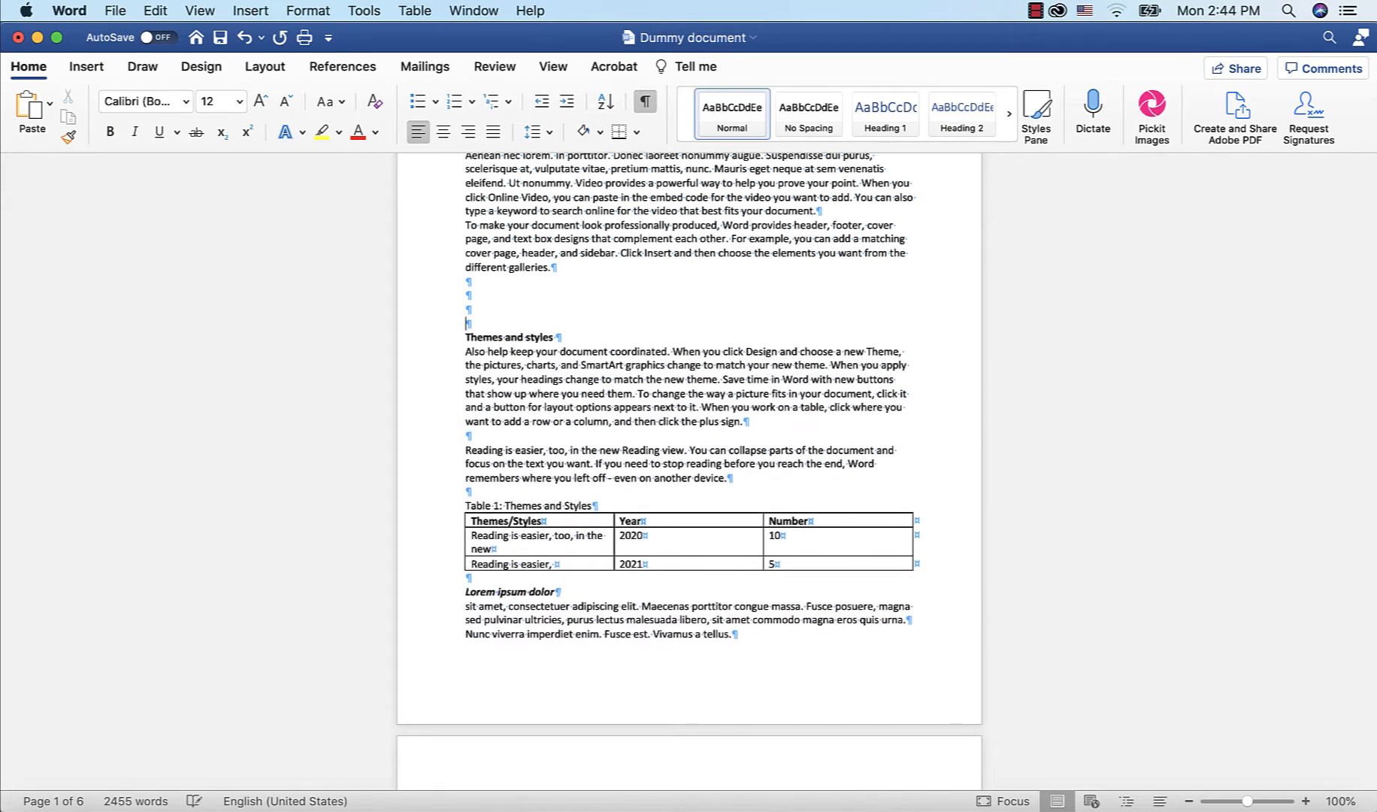
key(BackSpace)
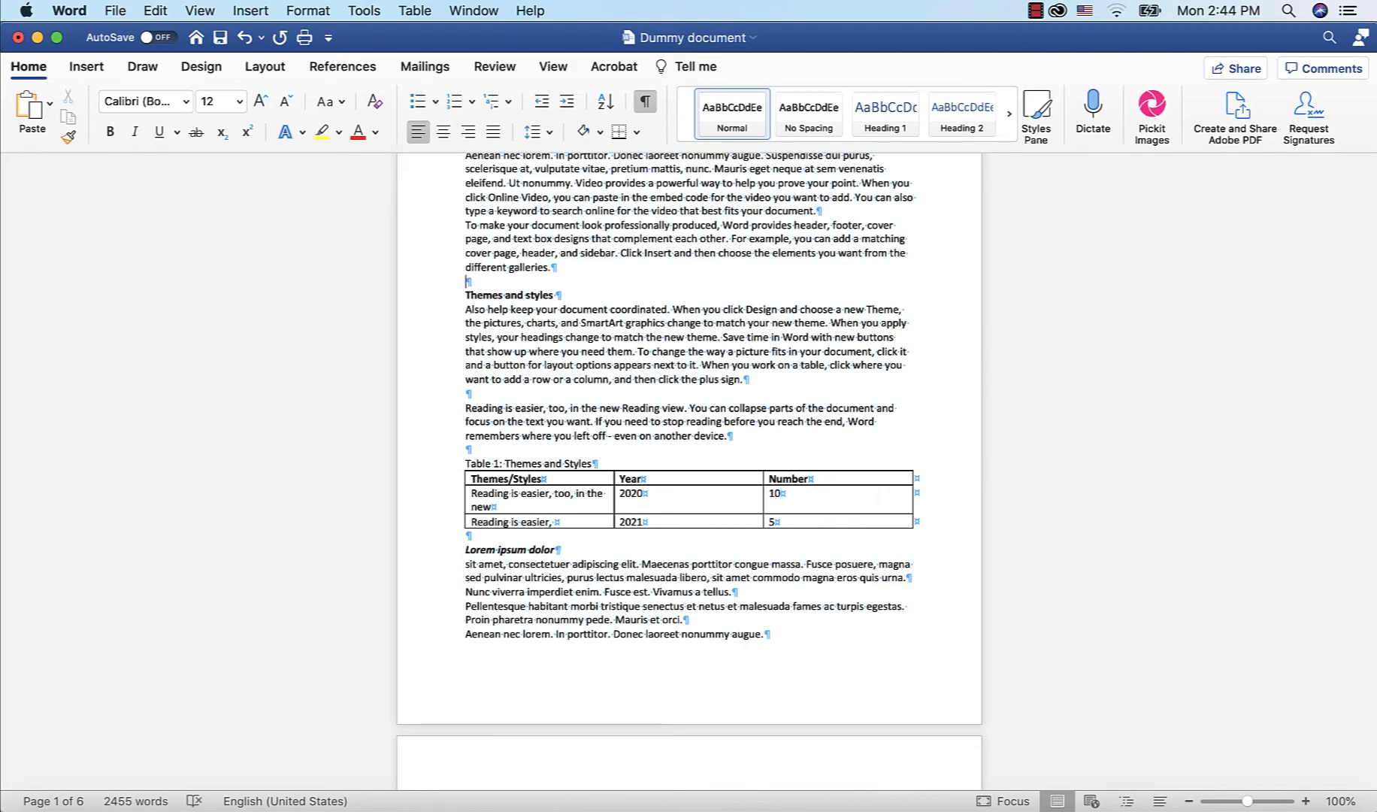
Insert six blank paragraphs before the Lorem ipsum dolor heading below the table
scroll(627, 314, up, 5)
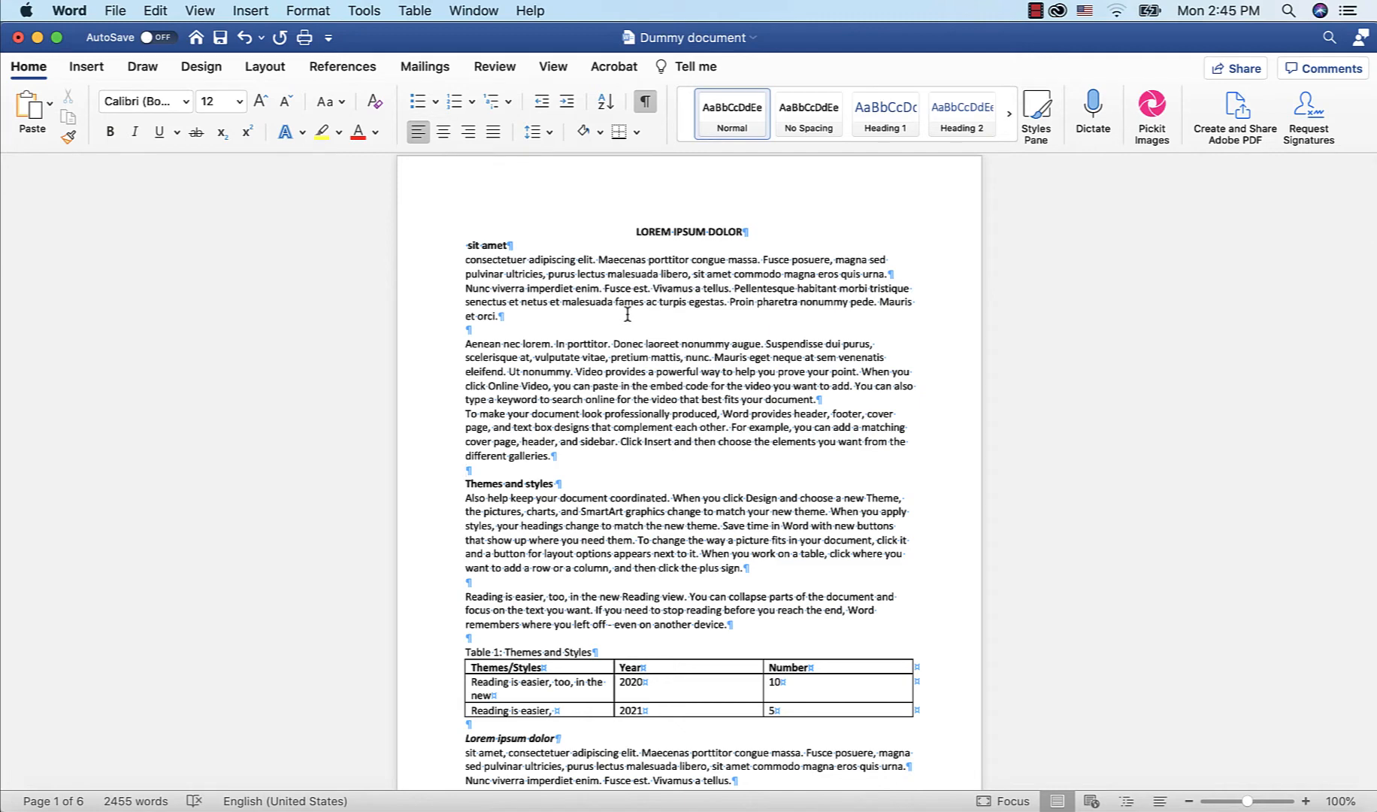
scroll(626, 315, down, 5)
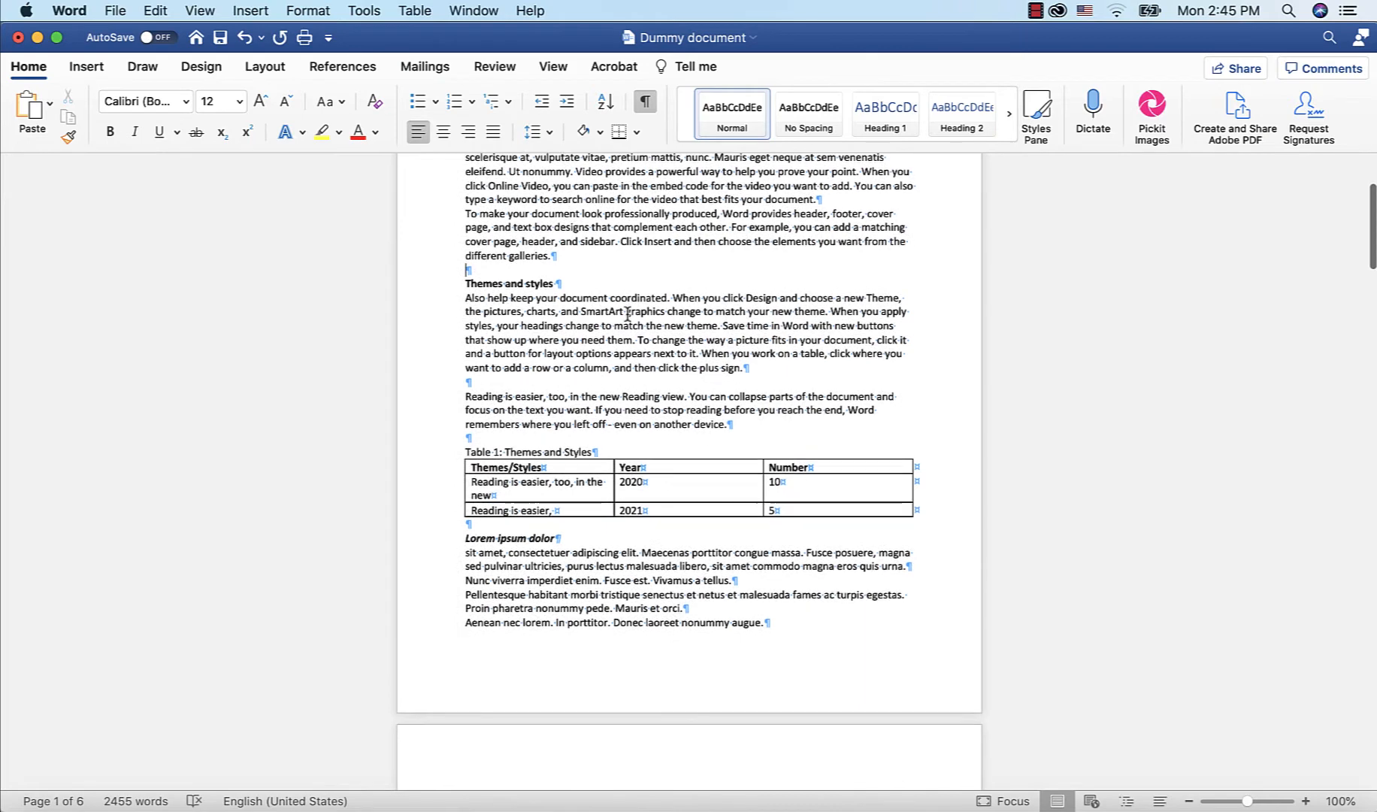
click(467, 537)
key(Return)
key(Return)
key(Return)
key(Return)
key(Return)
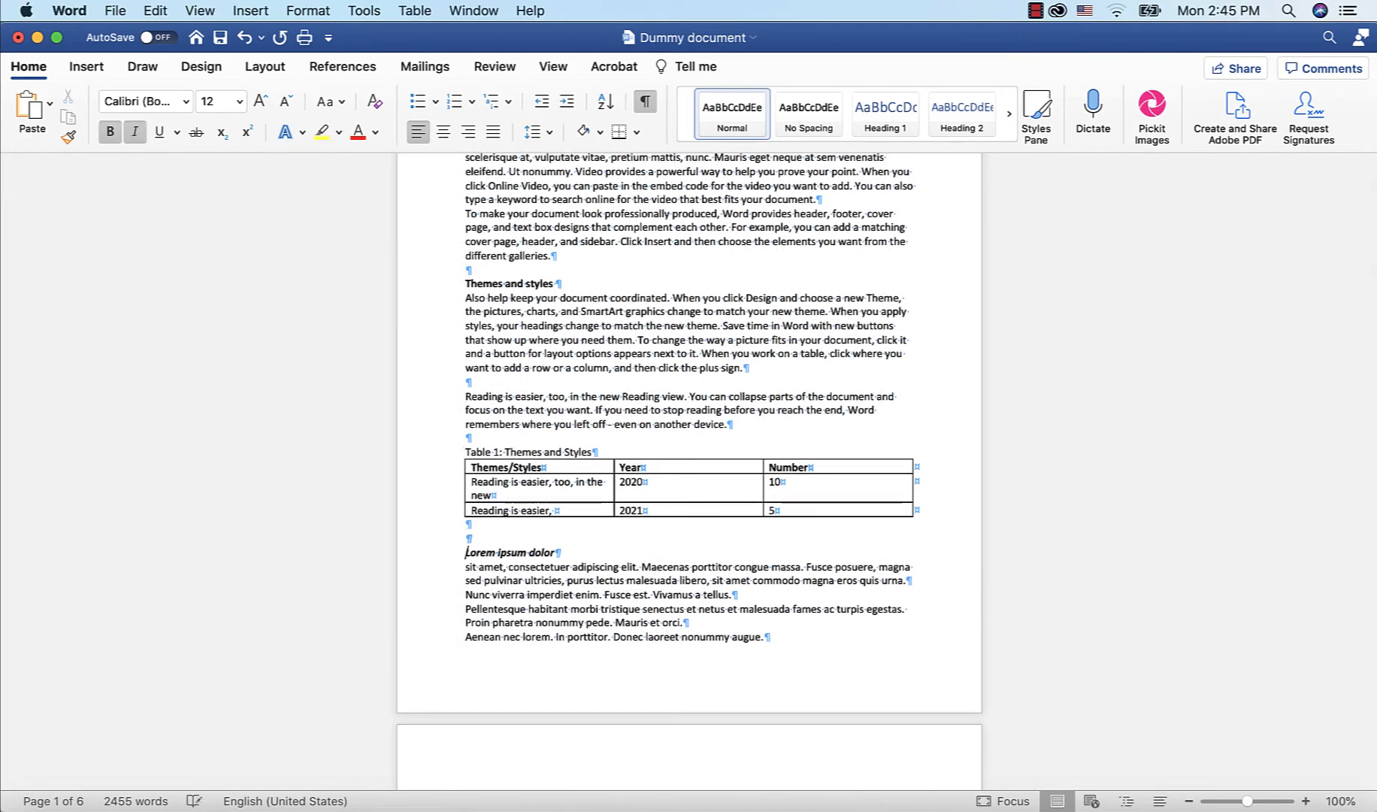
key(Return)
key(Return)
key(Return)
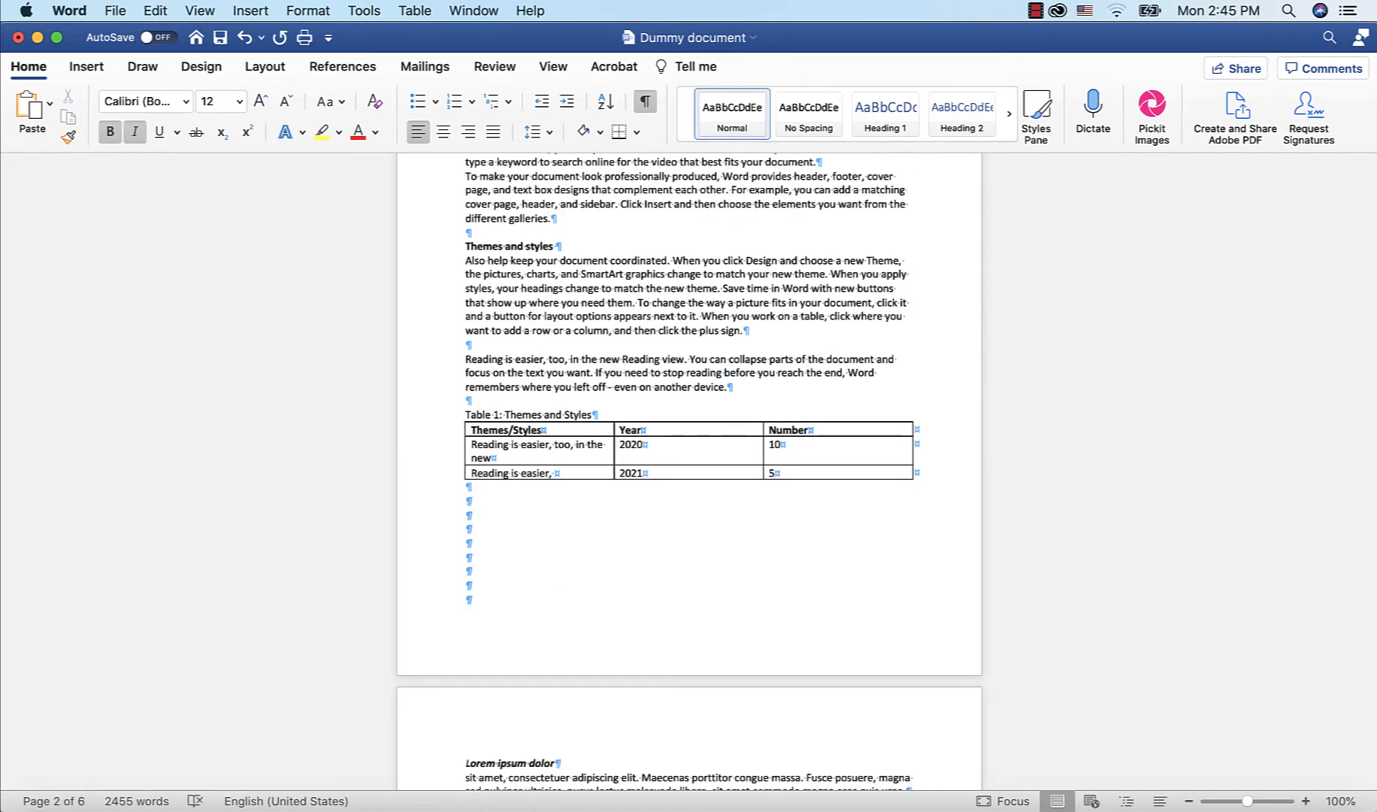
Scroll through the document to review the blank space between the table and the following heading
scroll(564, 584, up, 3)
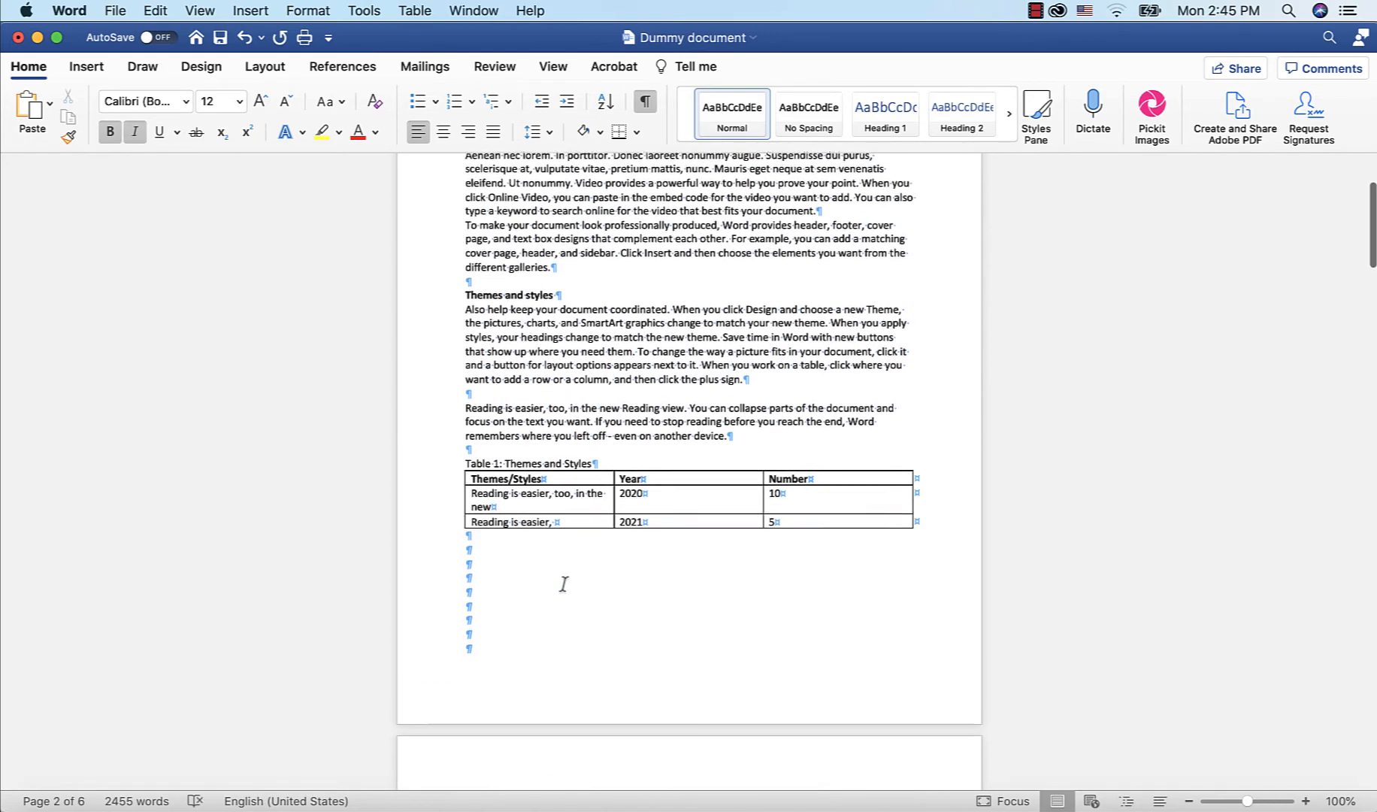
scroll(563, 584, up, 1)
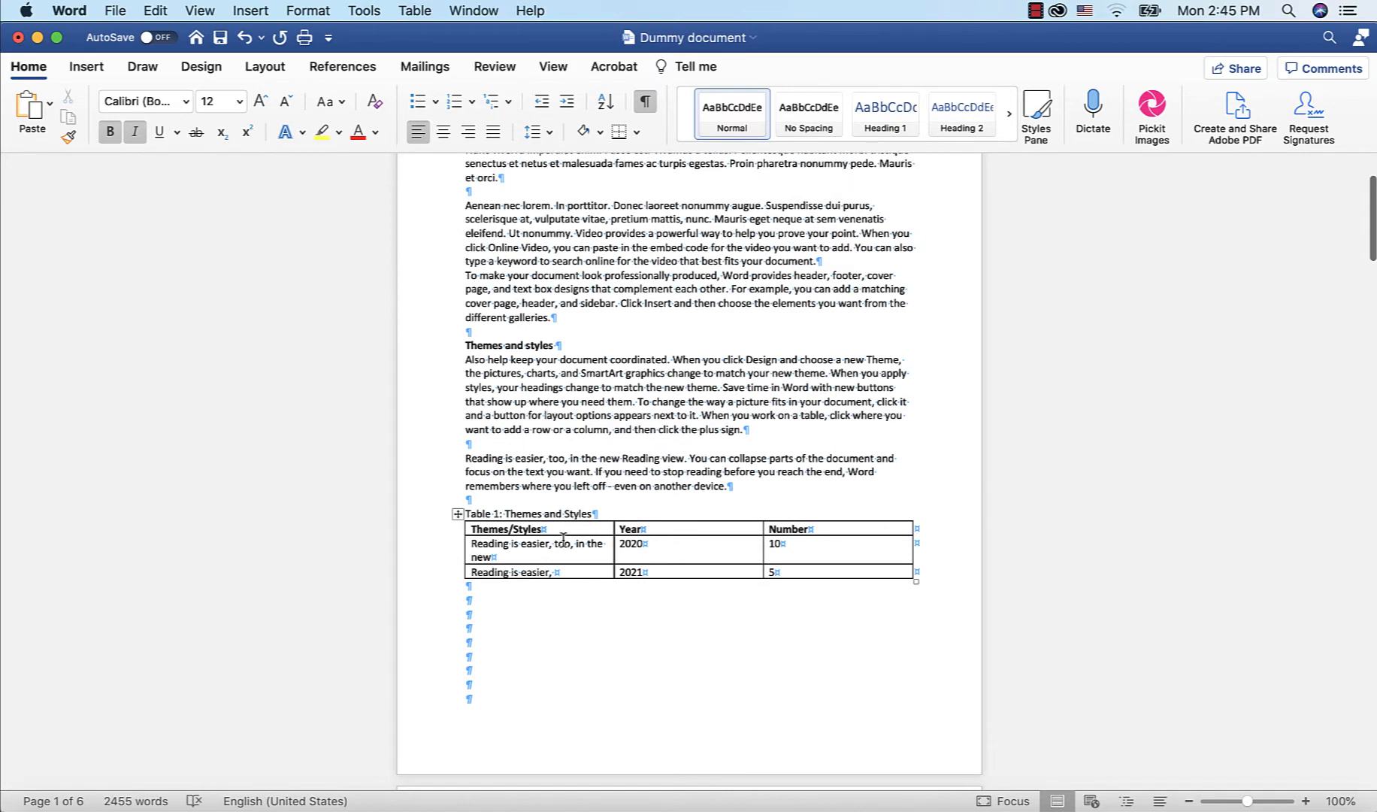
scroll(568, 562, up, 1)
scroll(568, 562, up, 3)
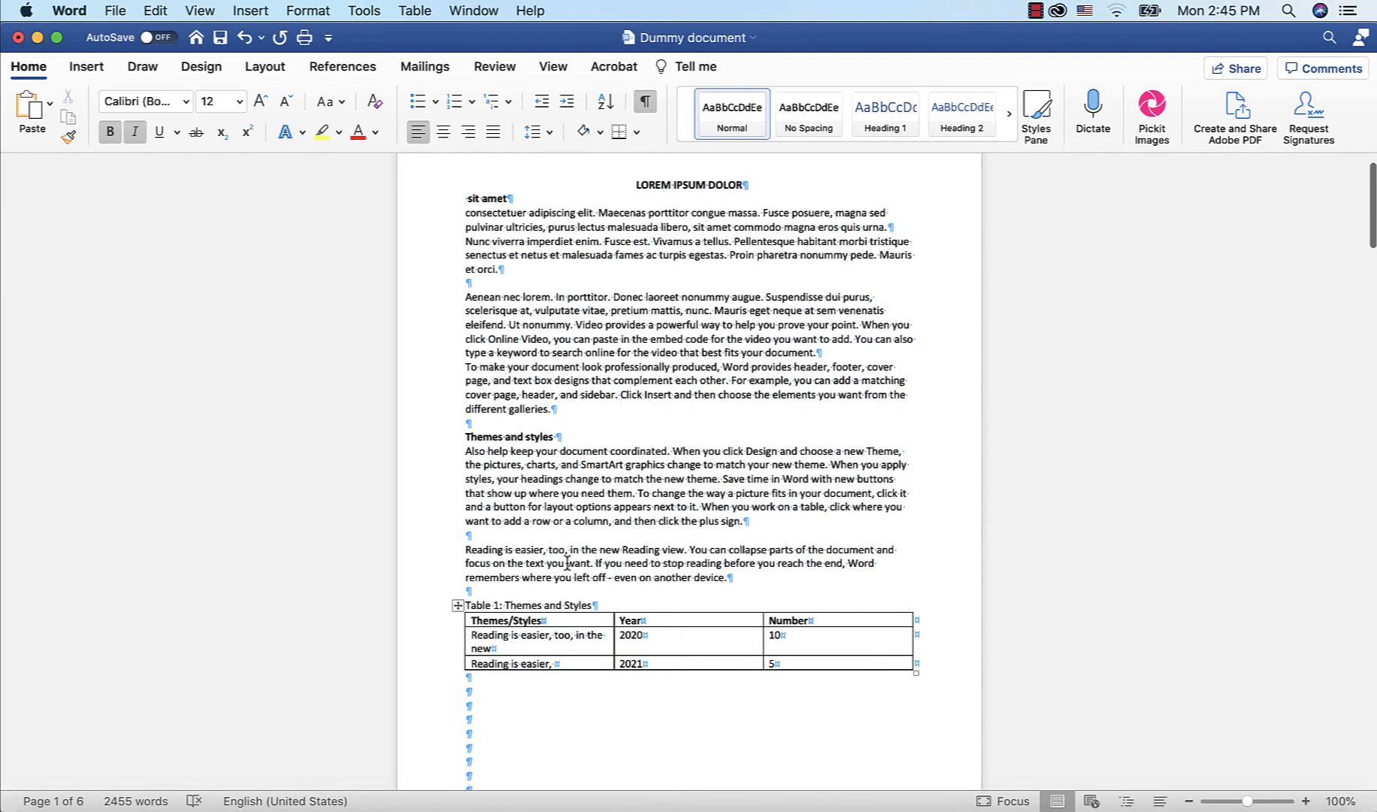
scroll(567, 562, down, 4)
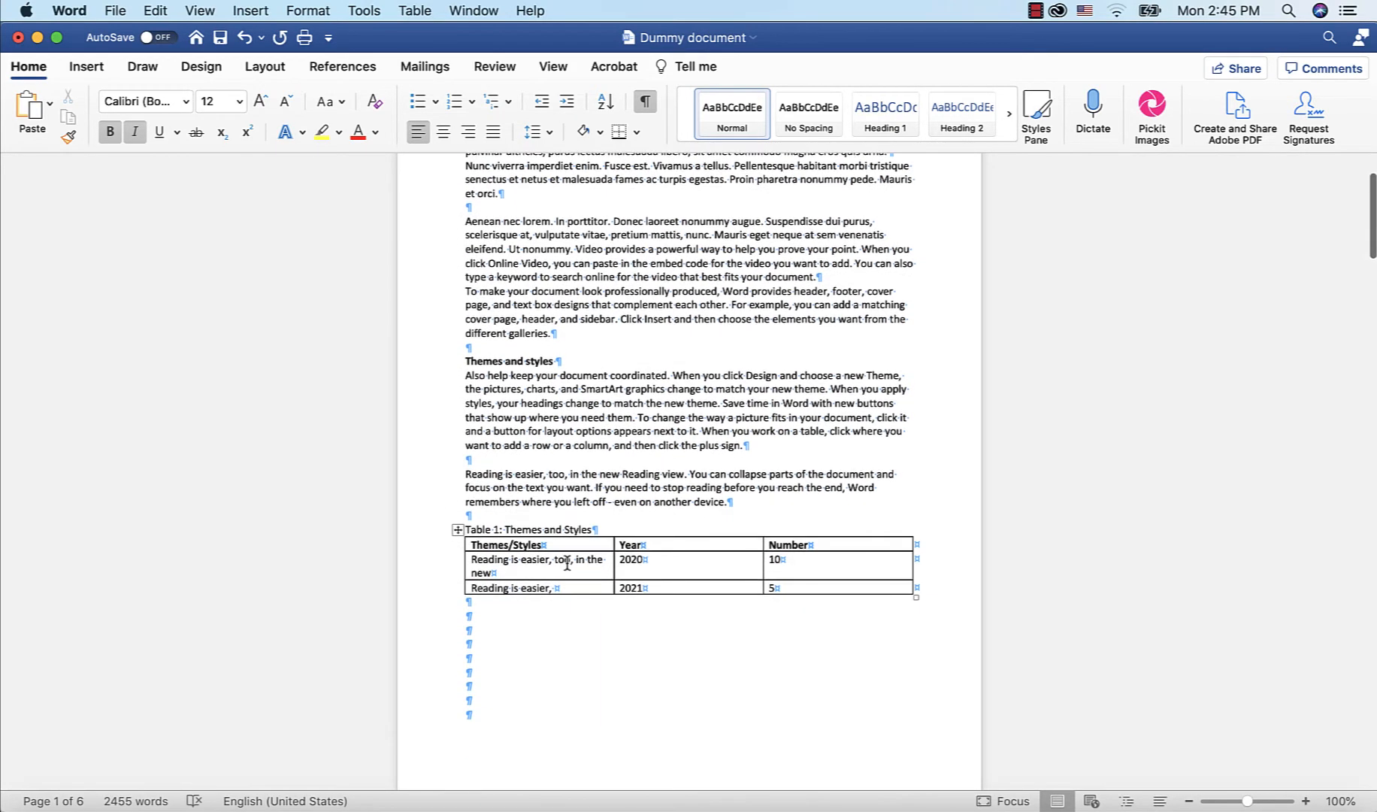
scroll(568, 562, down, 3)
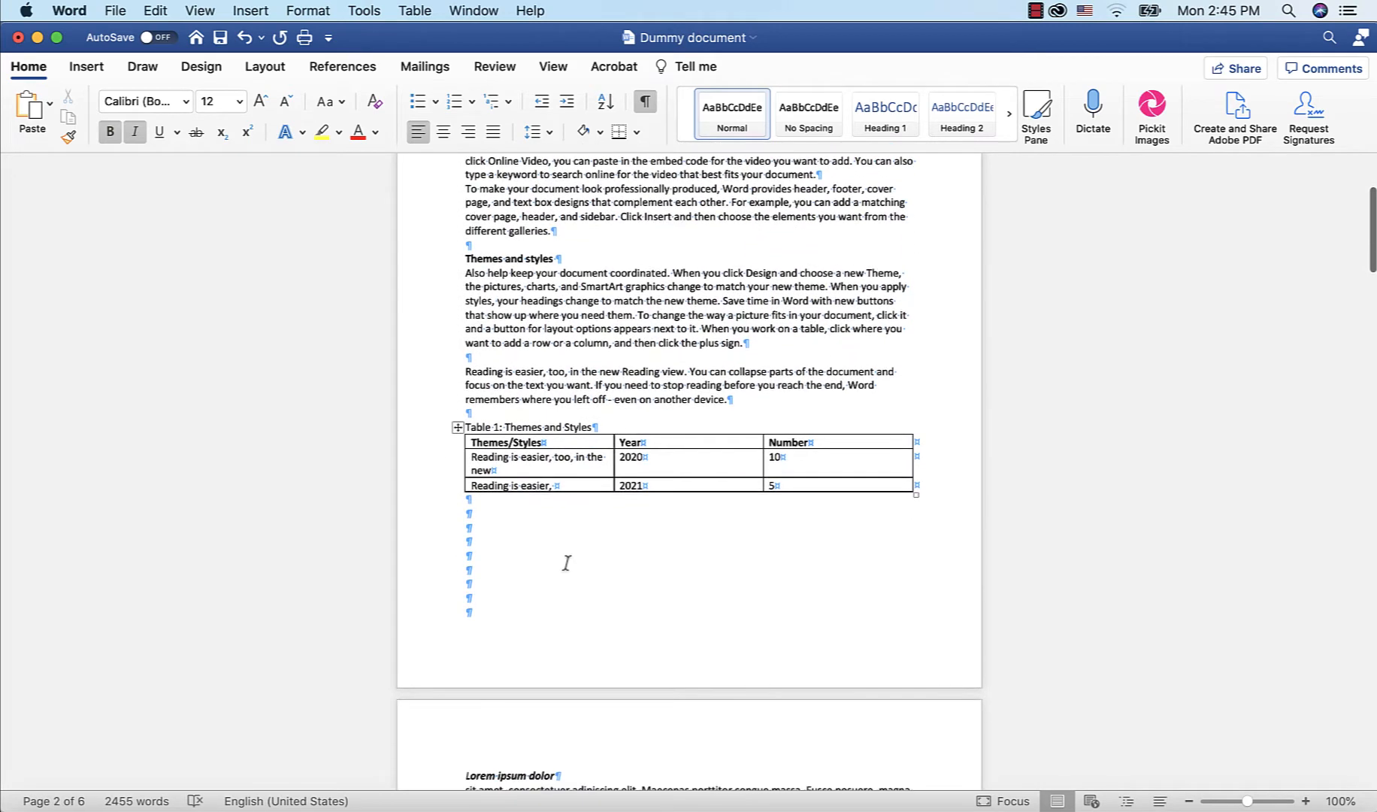
scroll(567, 563, down, 7)
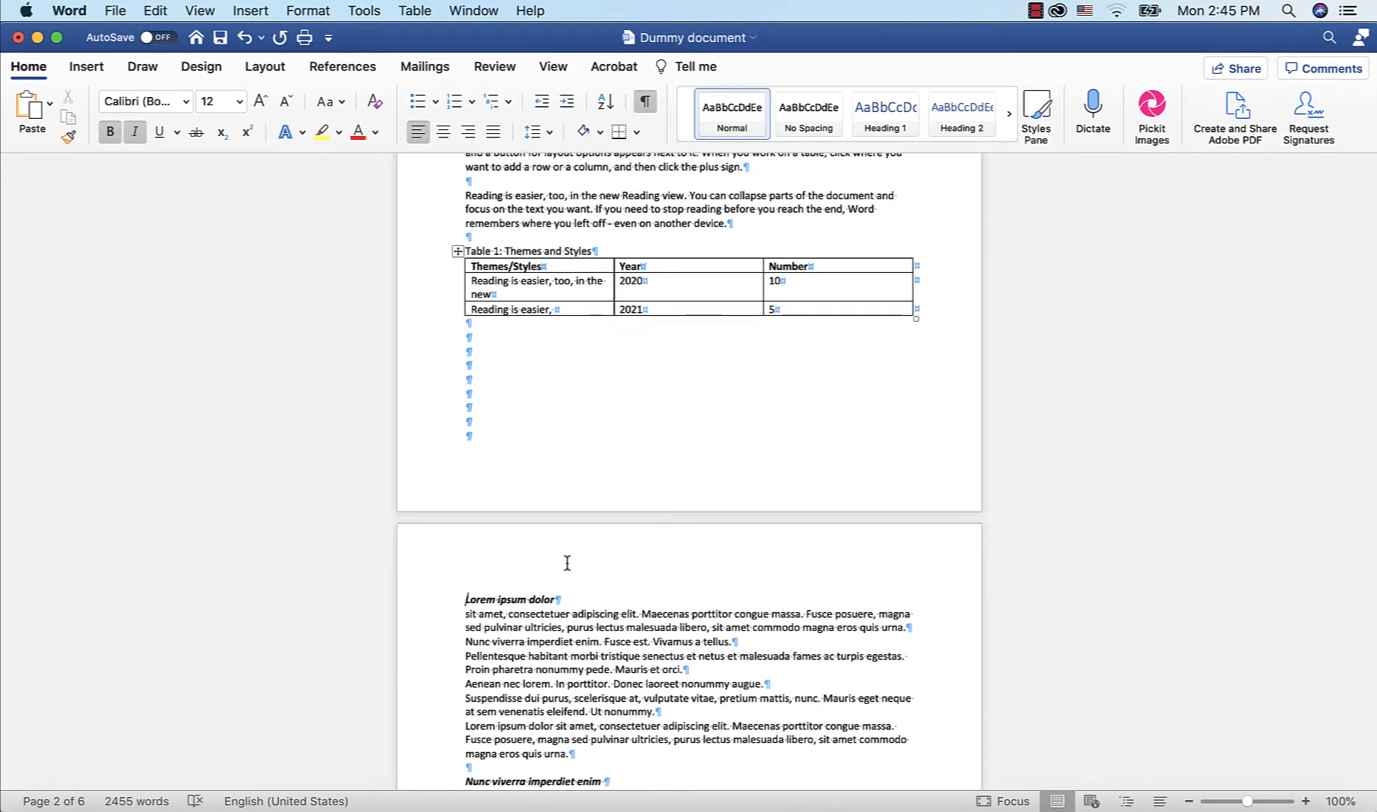
click(480, 342)
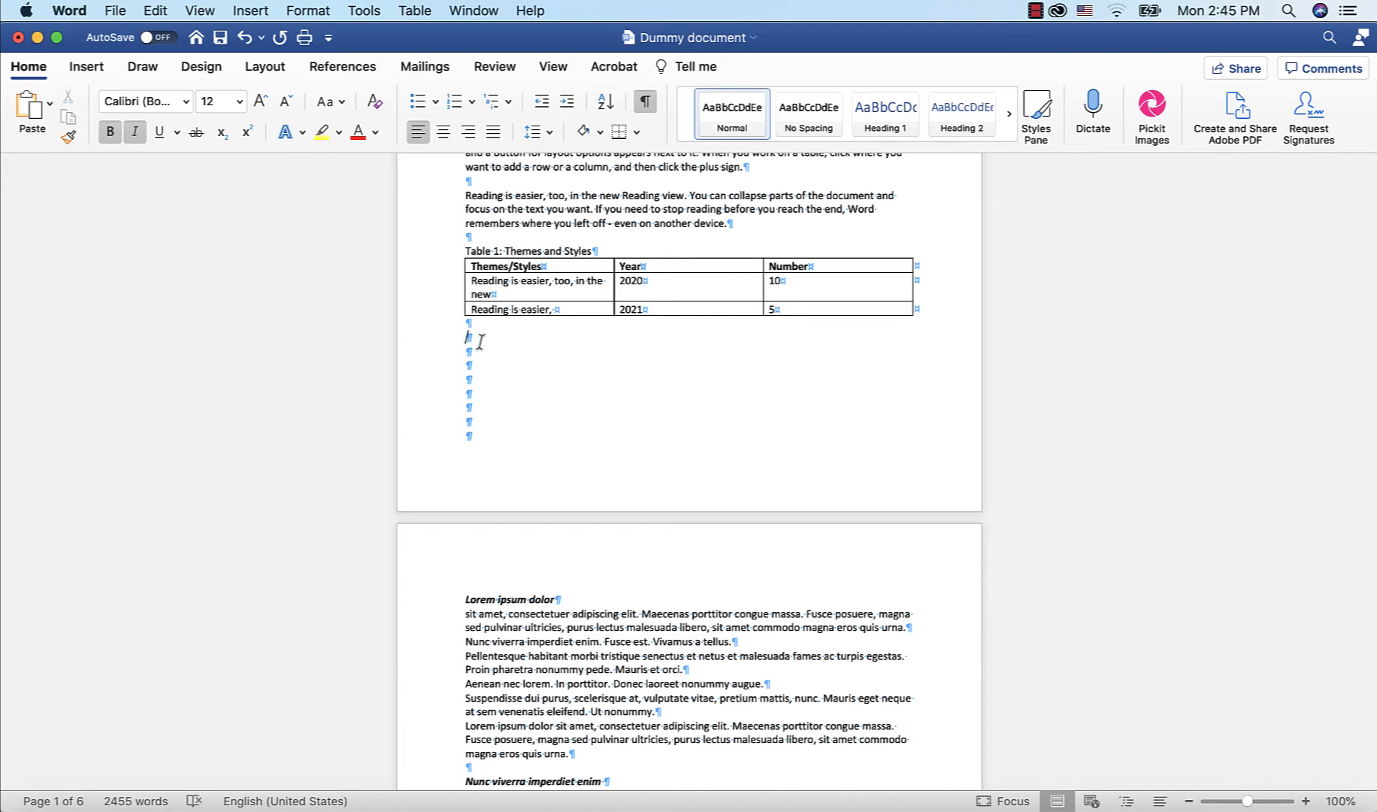
scroll(485, 346, down, 5)
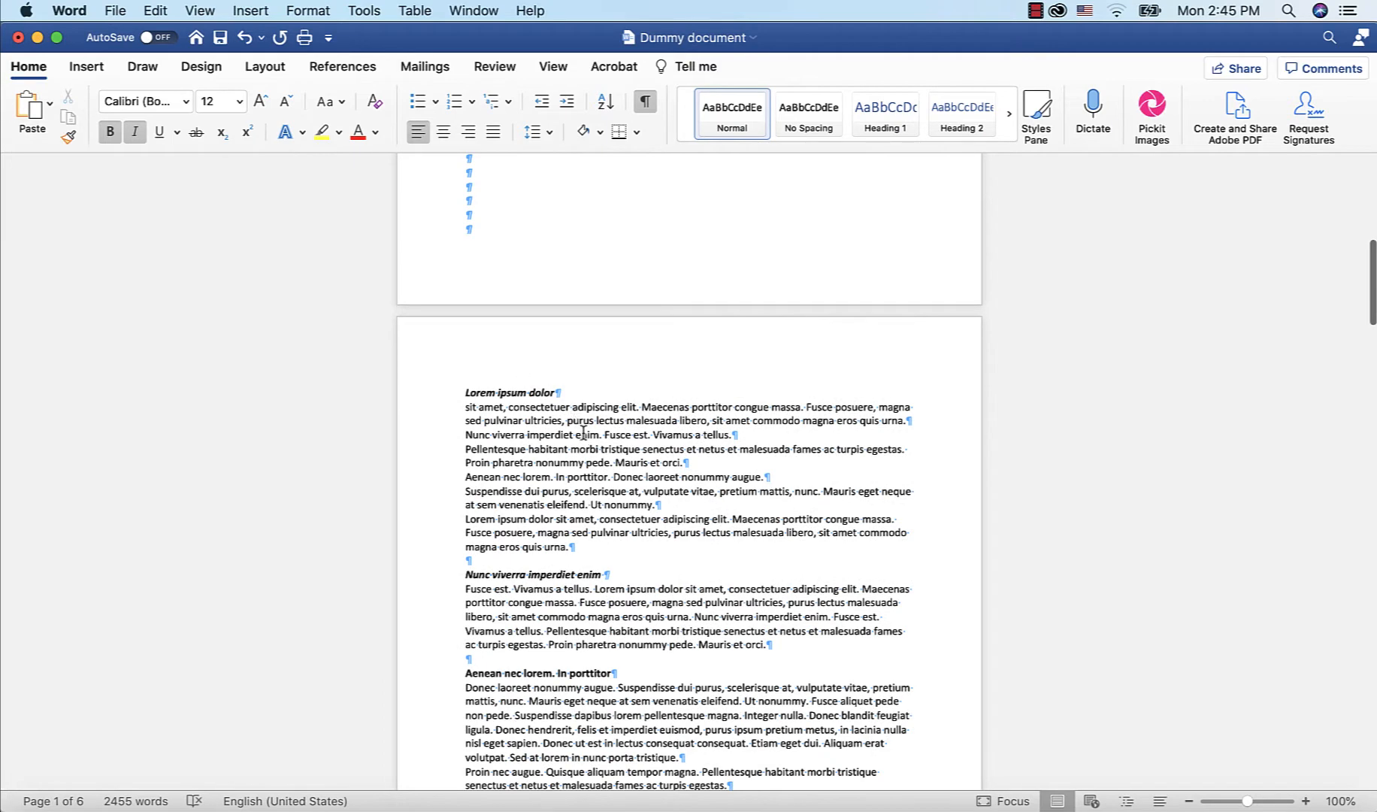
scroll(584, 432, down, 2)
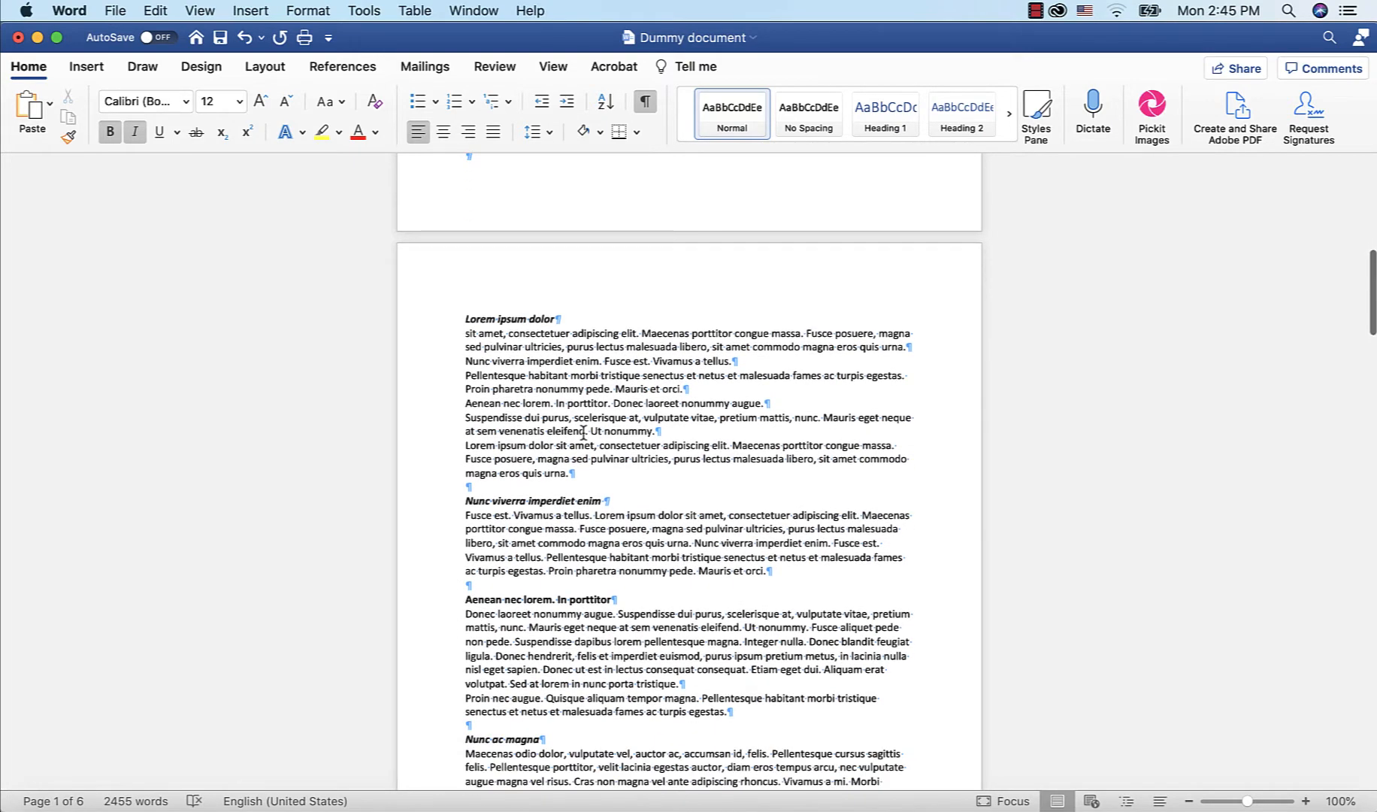
scroll(685, 444, down, 5)
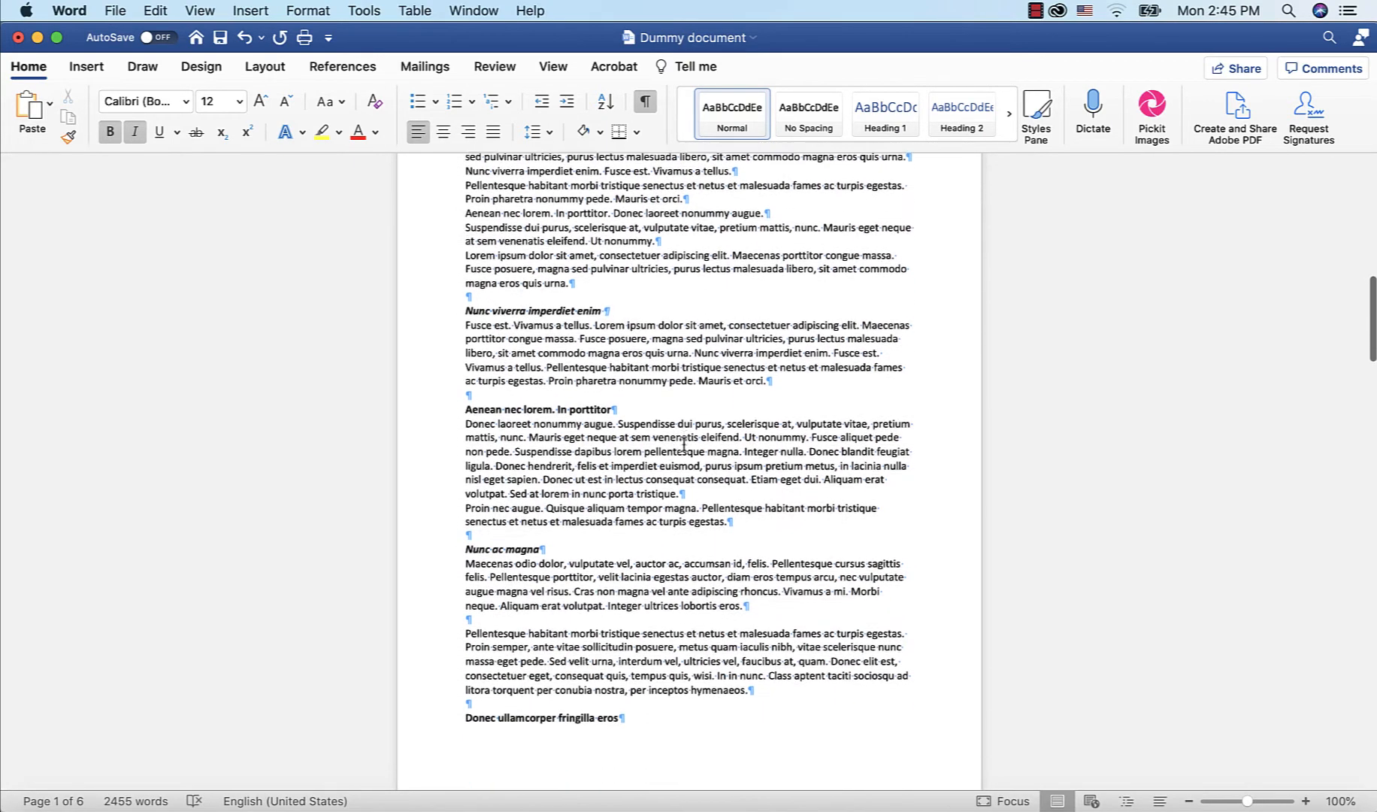
scroll(684, 444, up, 2)
scroll(685, 444, up, 4)
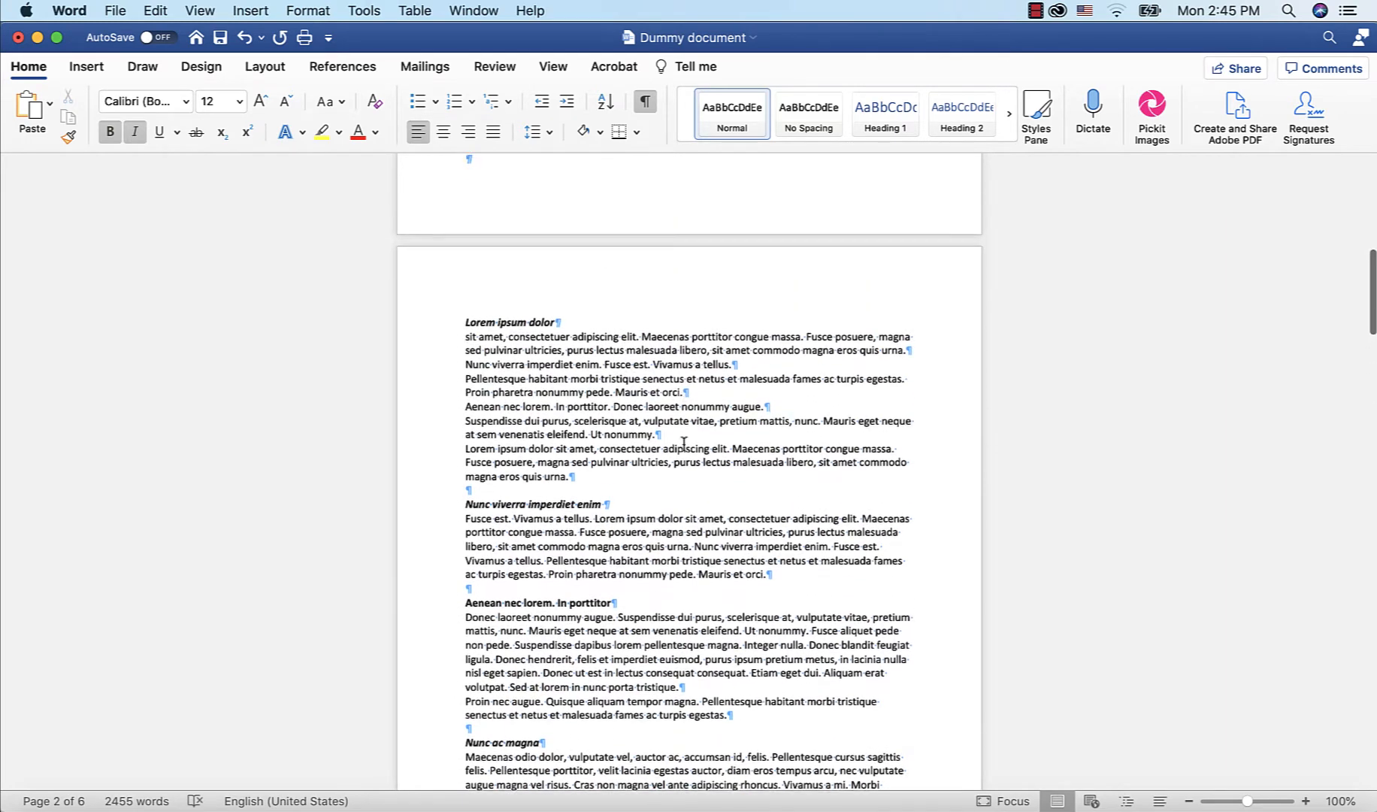
scroll(684, 443, up, 15)
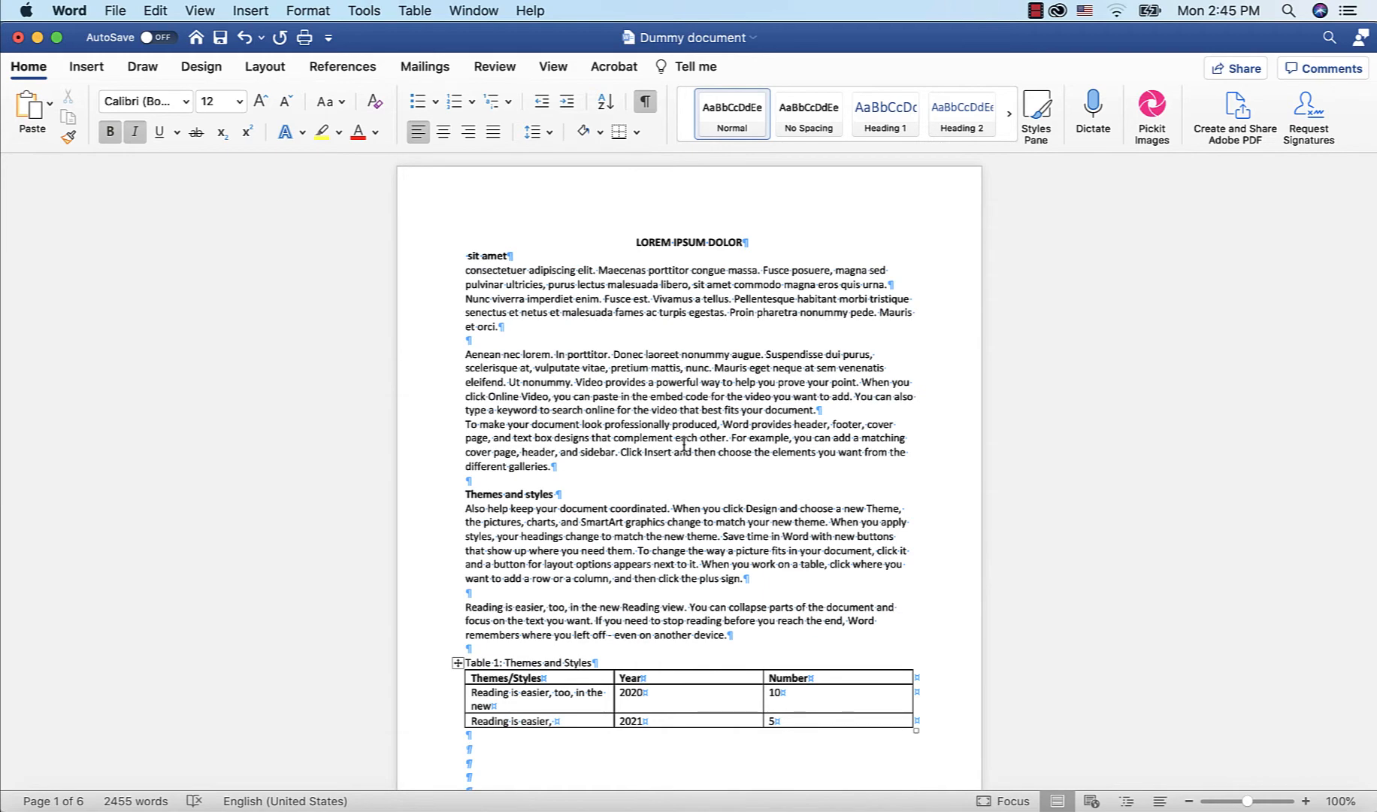
scroll(684, 445, down, 3)
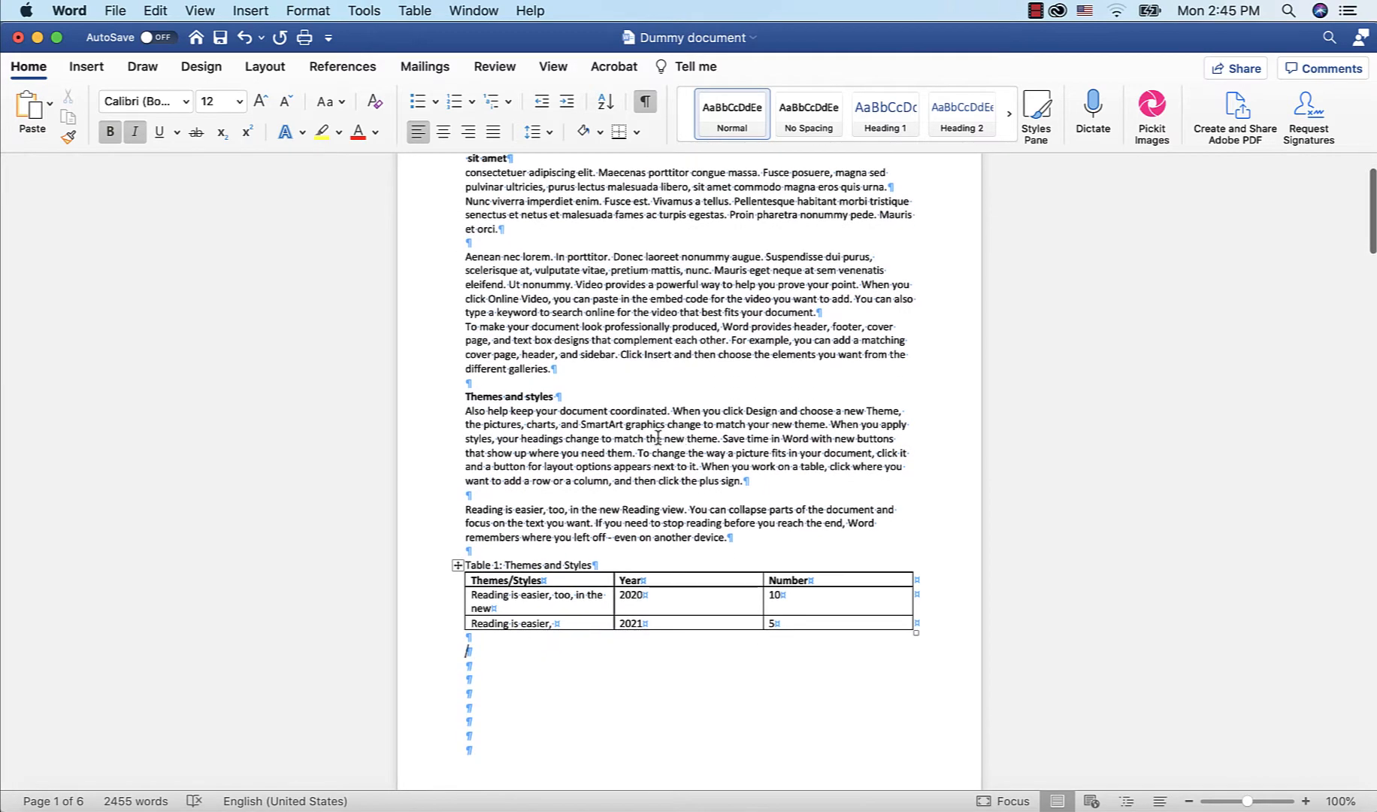
Insert a page break in the blank lines below the table, then undo it
click(265, 66)
click(255, 107)
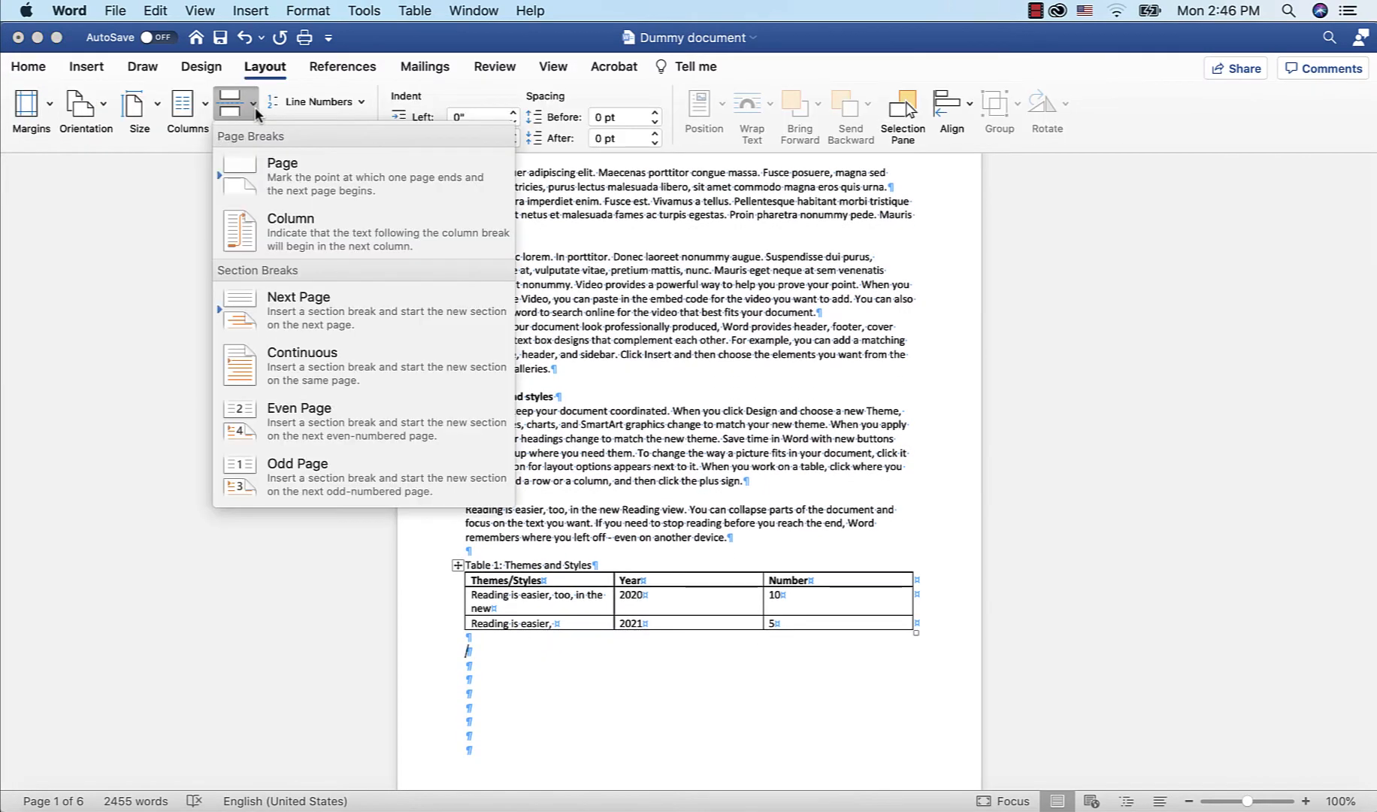
click(308, 168)
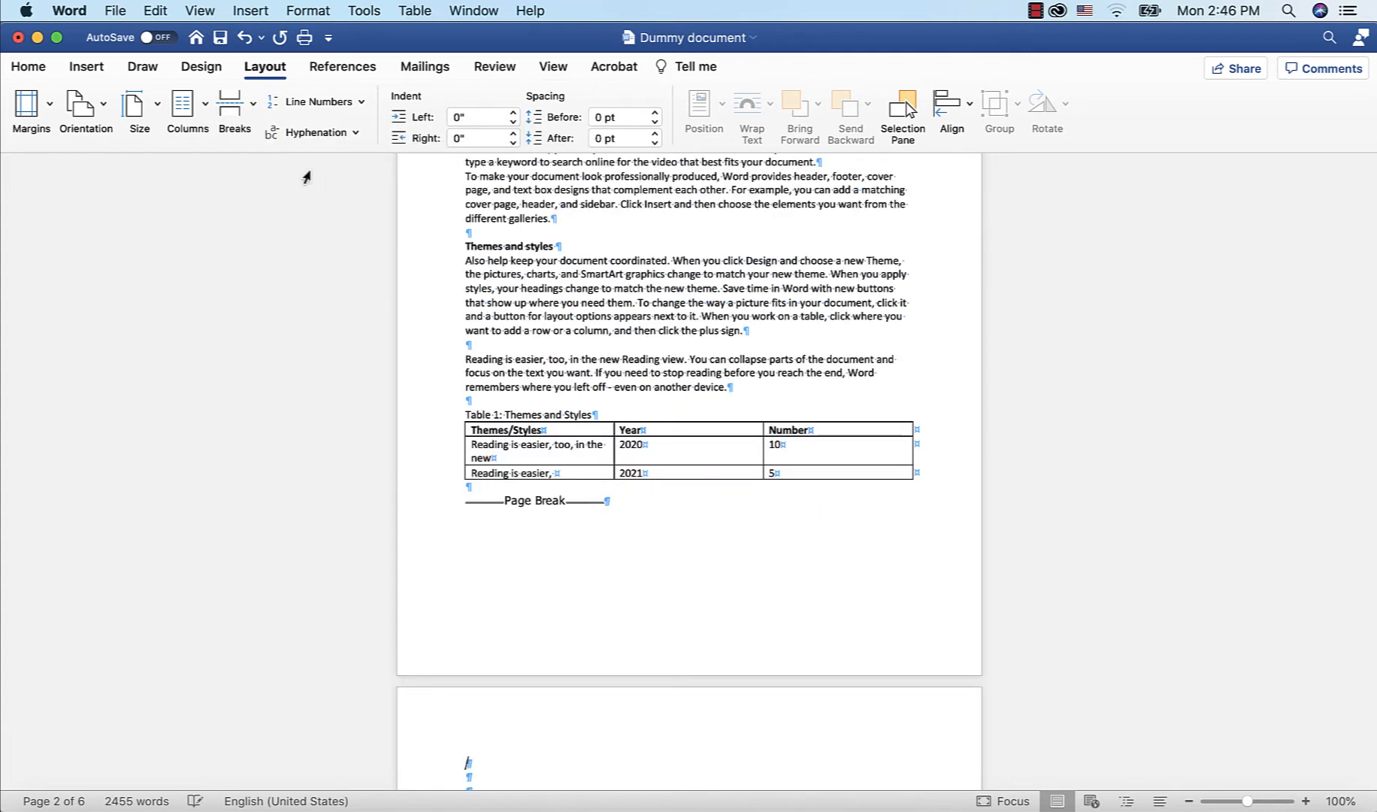
scroll(733, 493, up, 1)
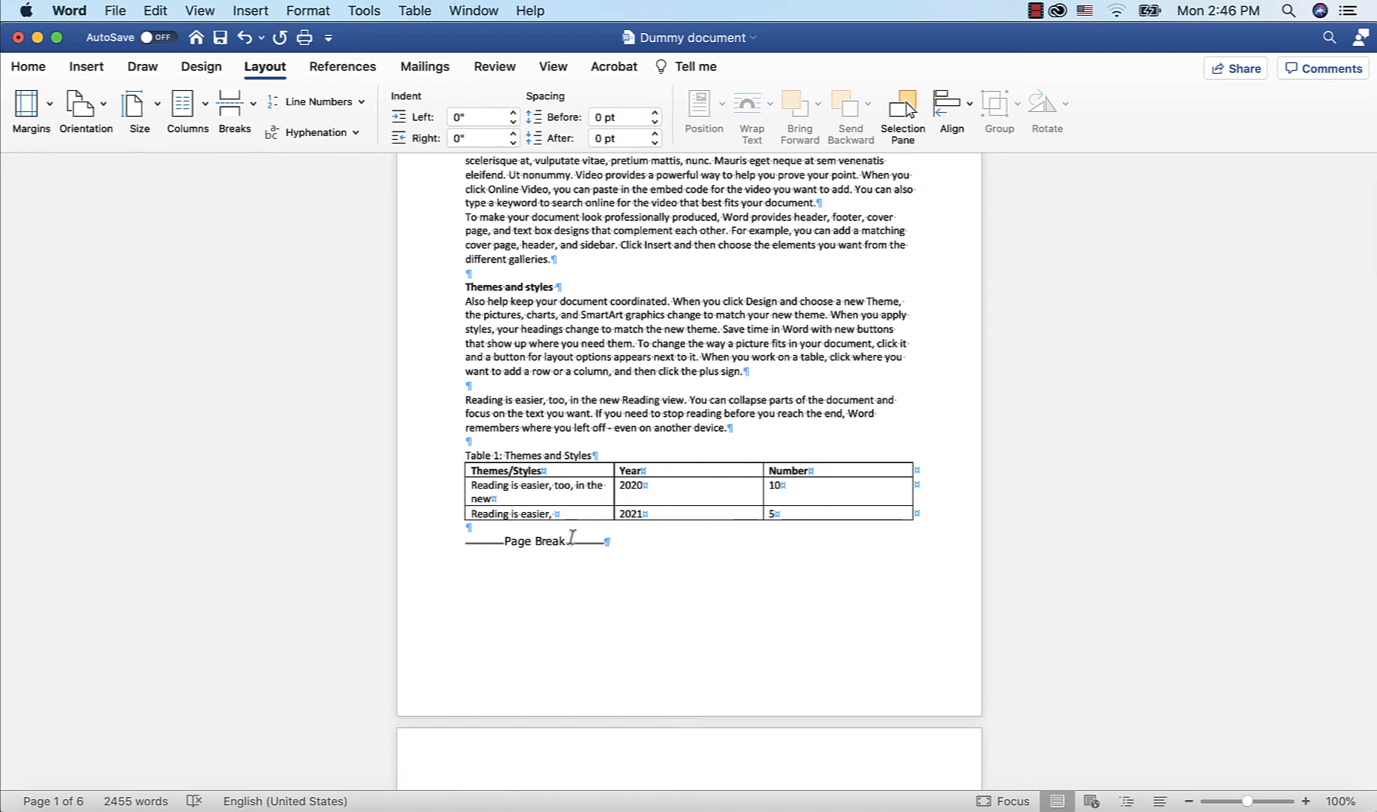
scroll(572, 537, down, 8)
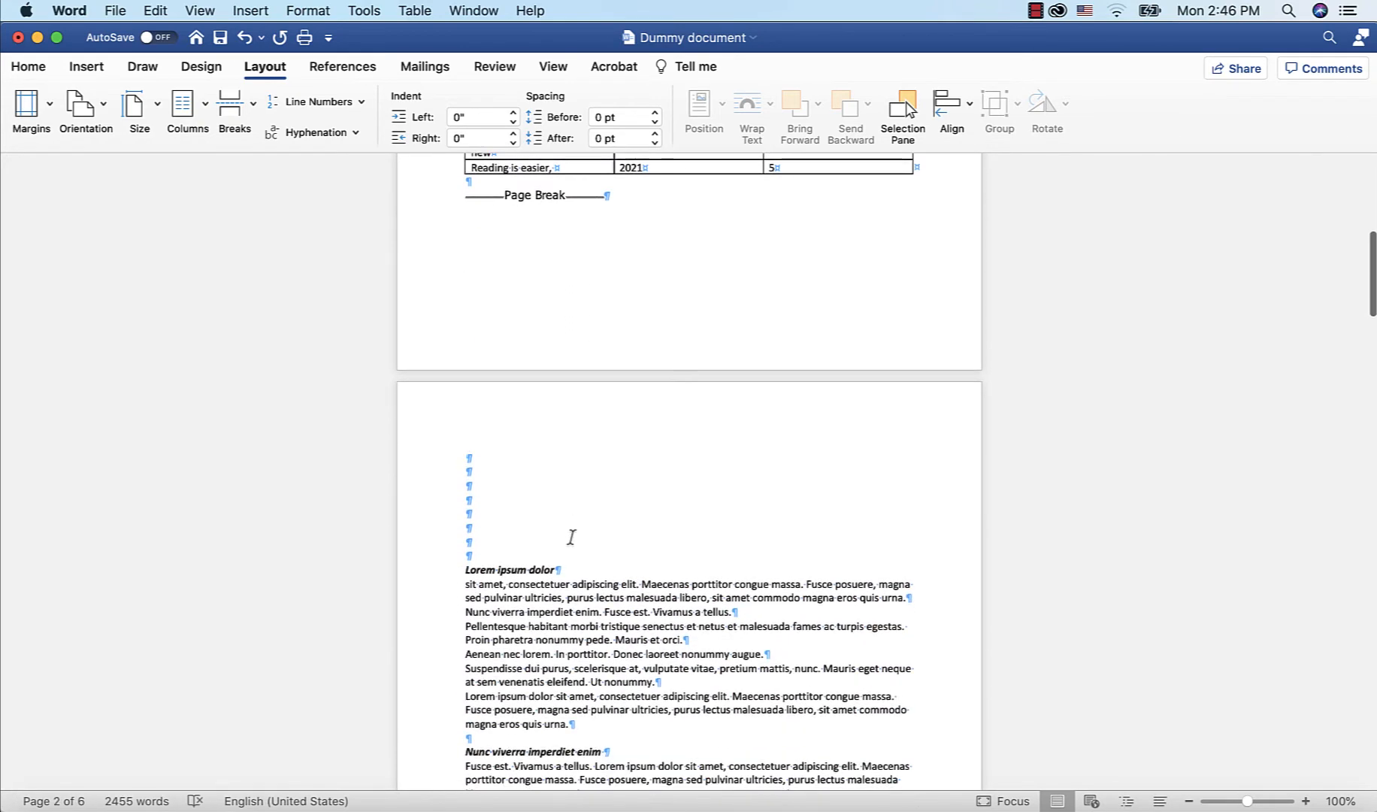
scroll(281, 209, down, 2)
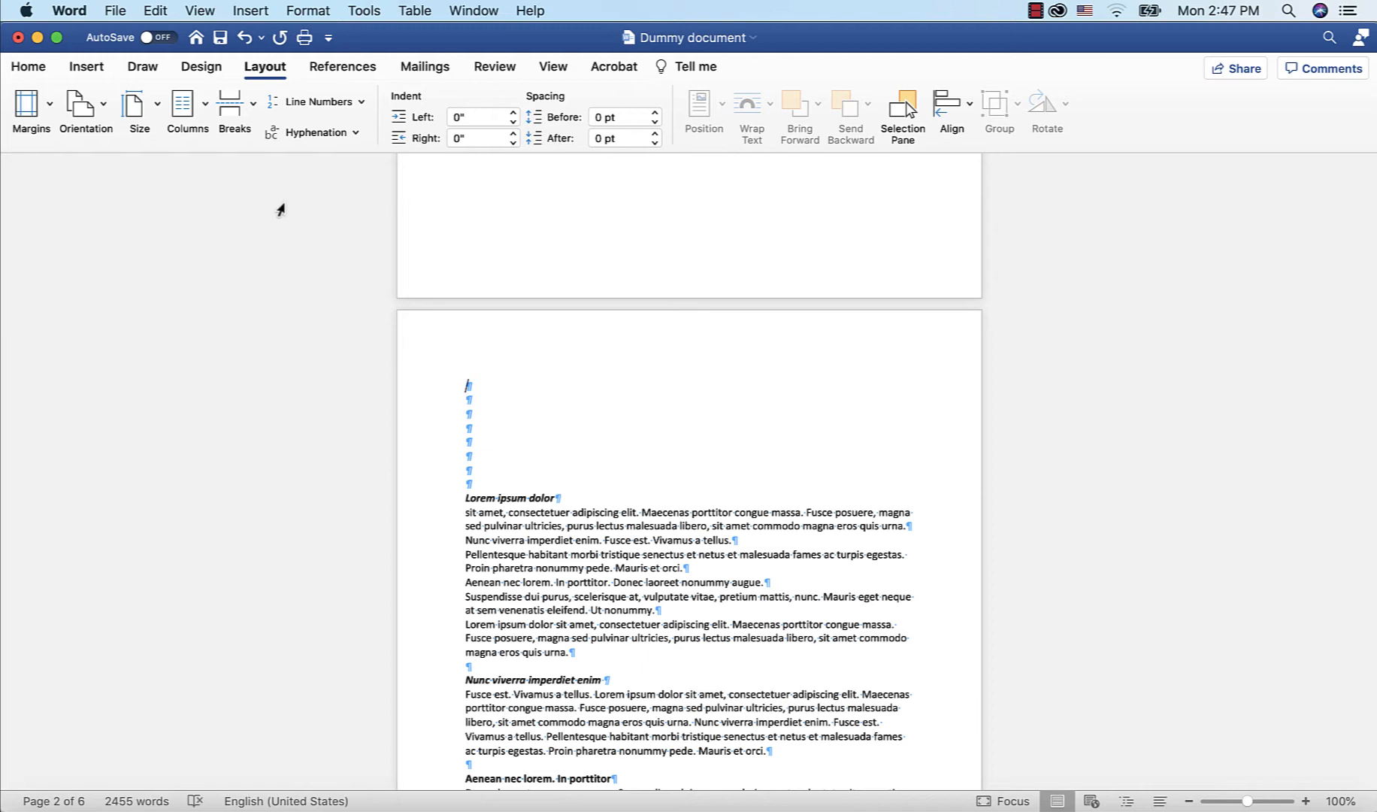
key(super+z)
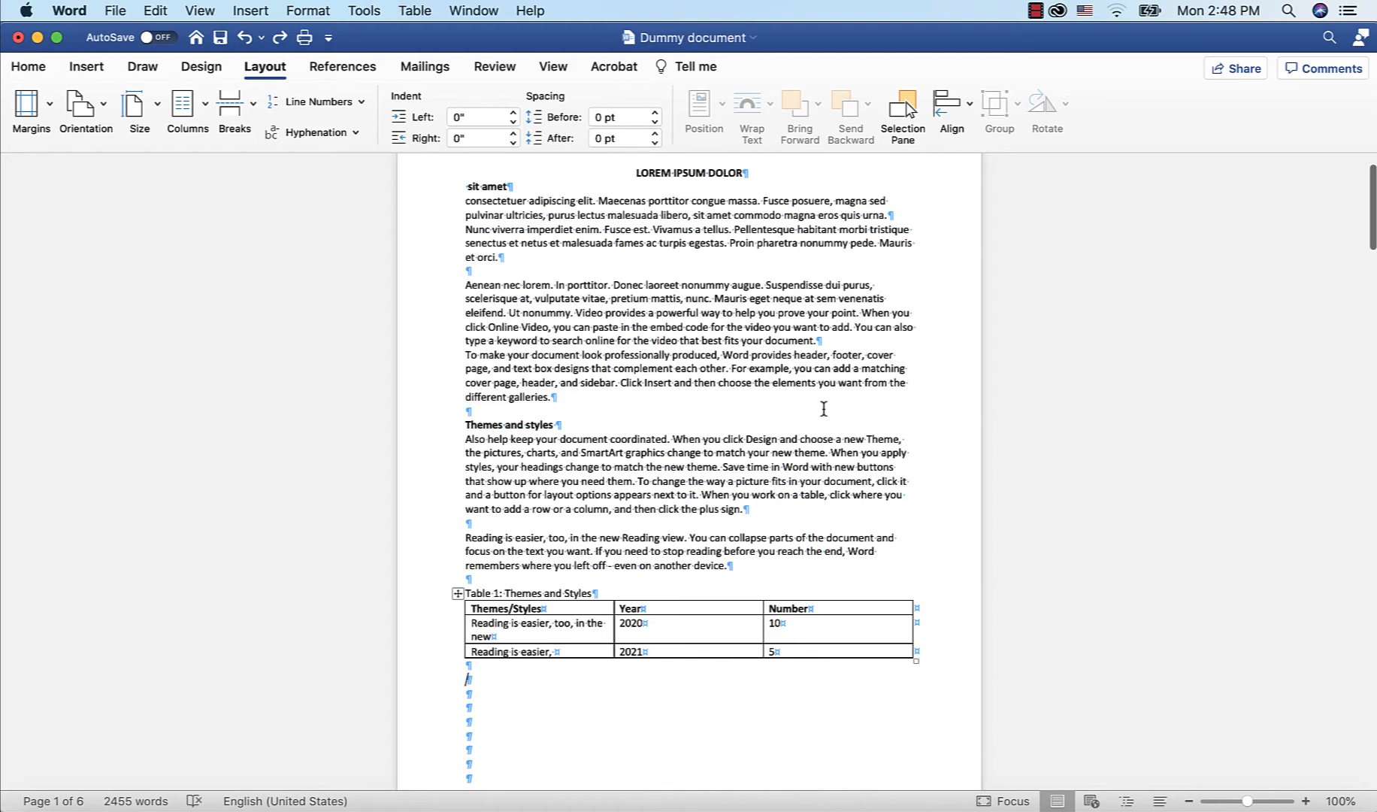
Insert a Next Page section break in the blank lines below the table
click(254, 109)
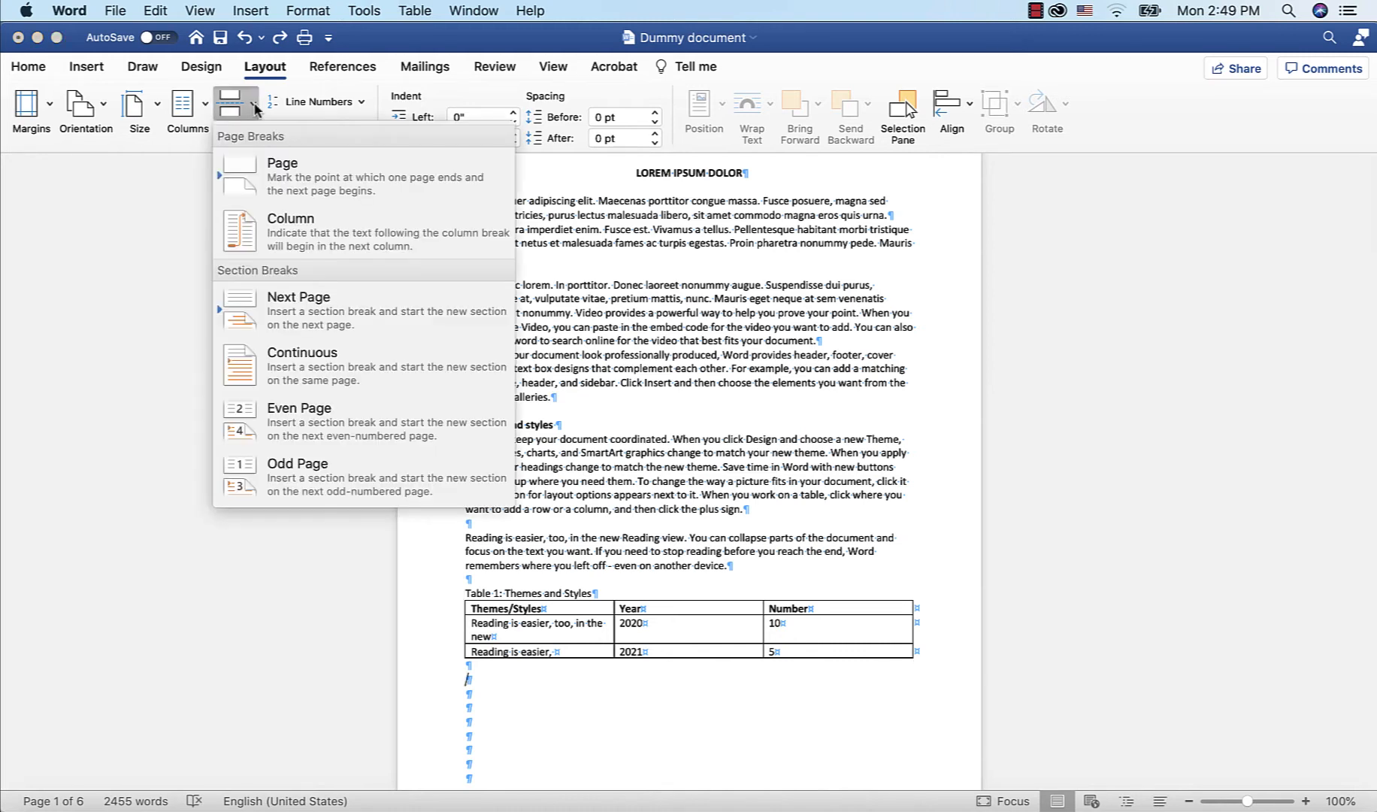
click(323, 308)
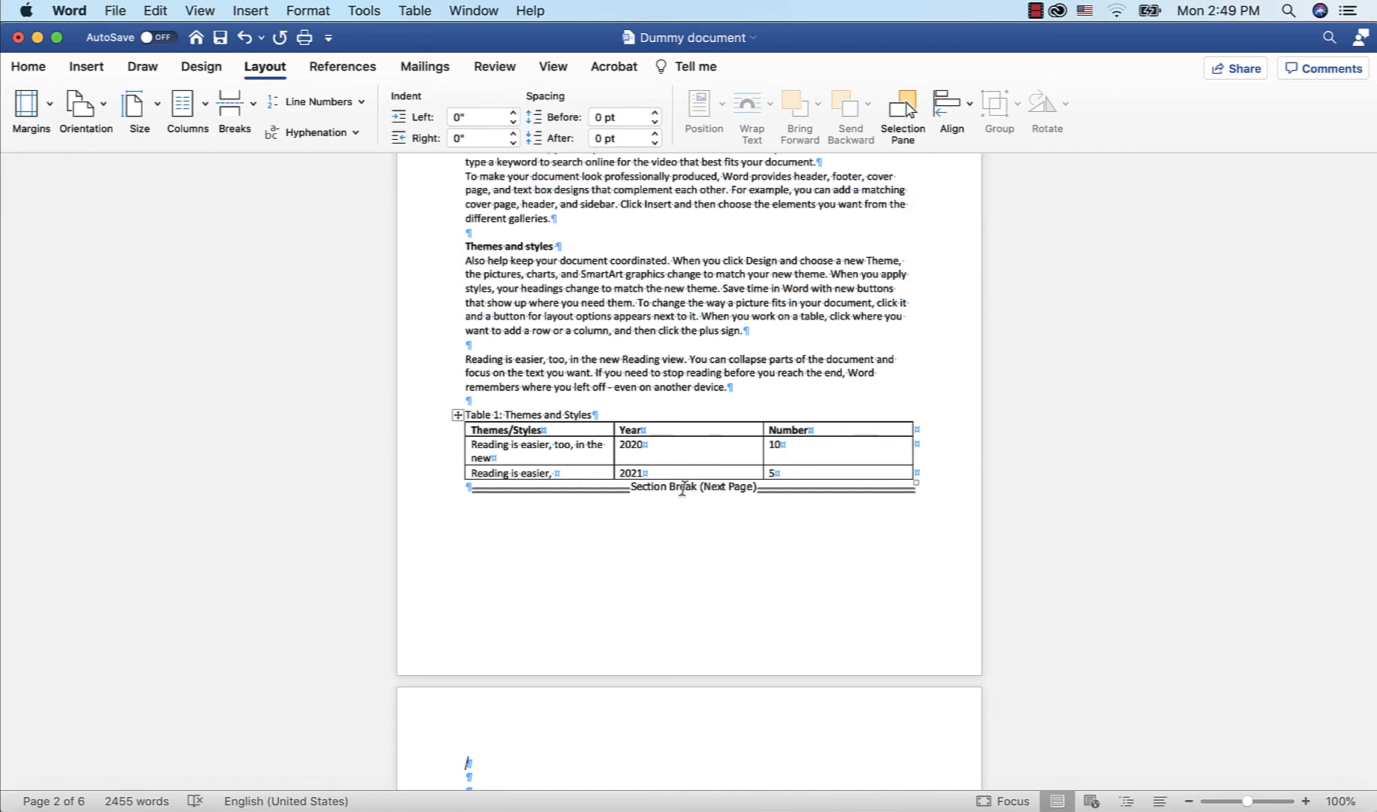
scroll(683, 489, up, 3)
scroll(683, 489, up, 4)
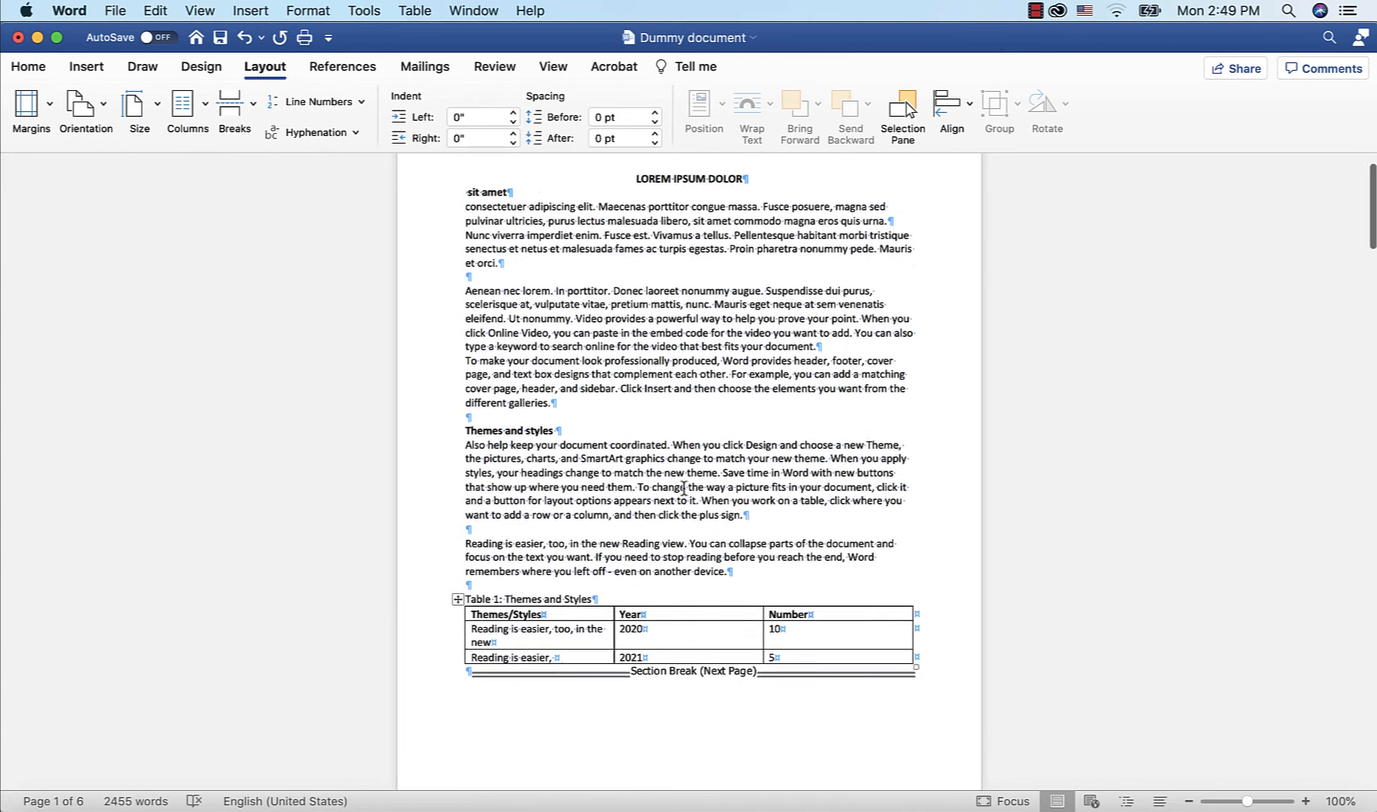
Set the first section, above the section break, to Landscape orientation
click(466, 255)
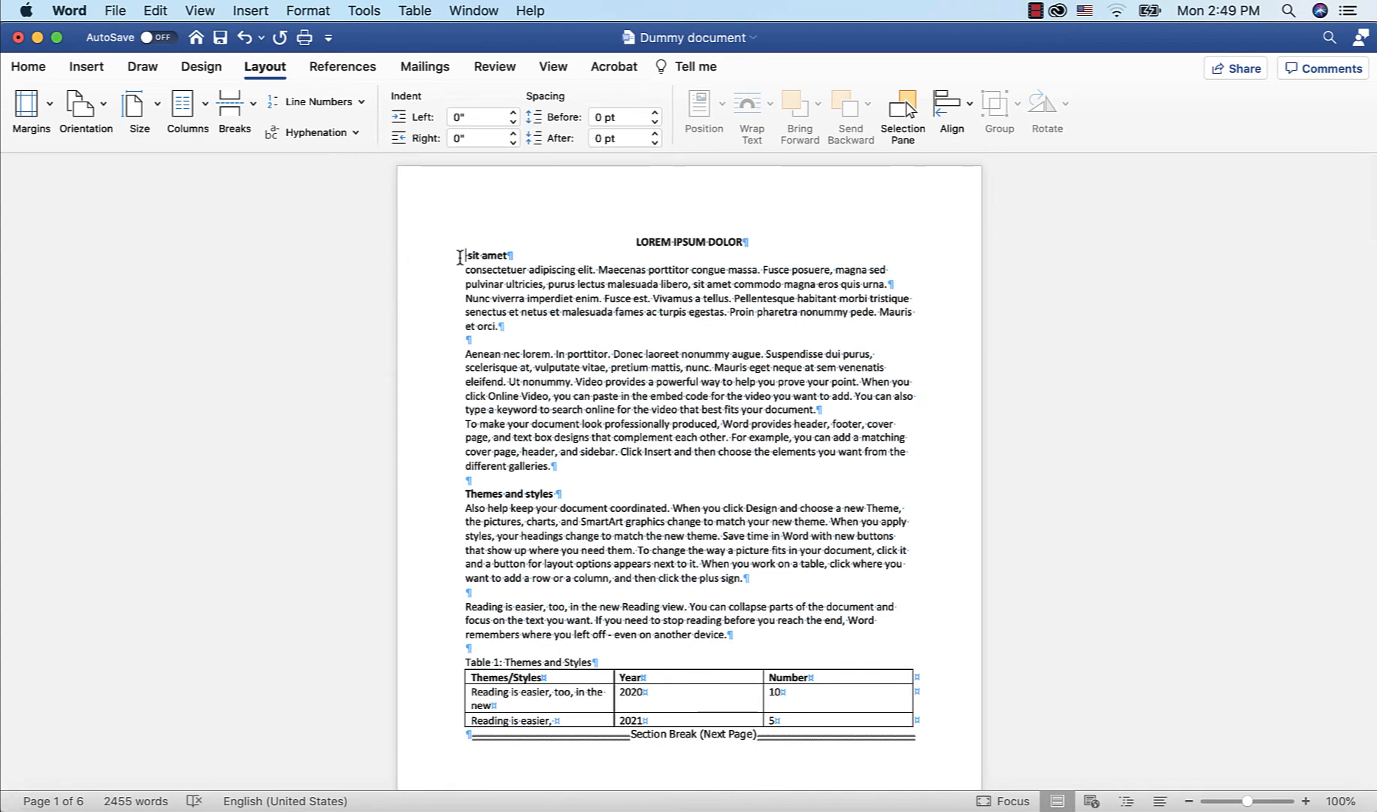
click(103, 109)
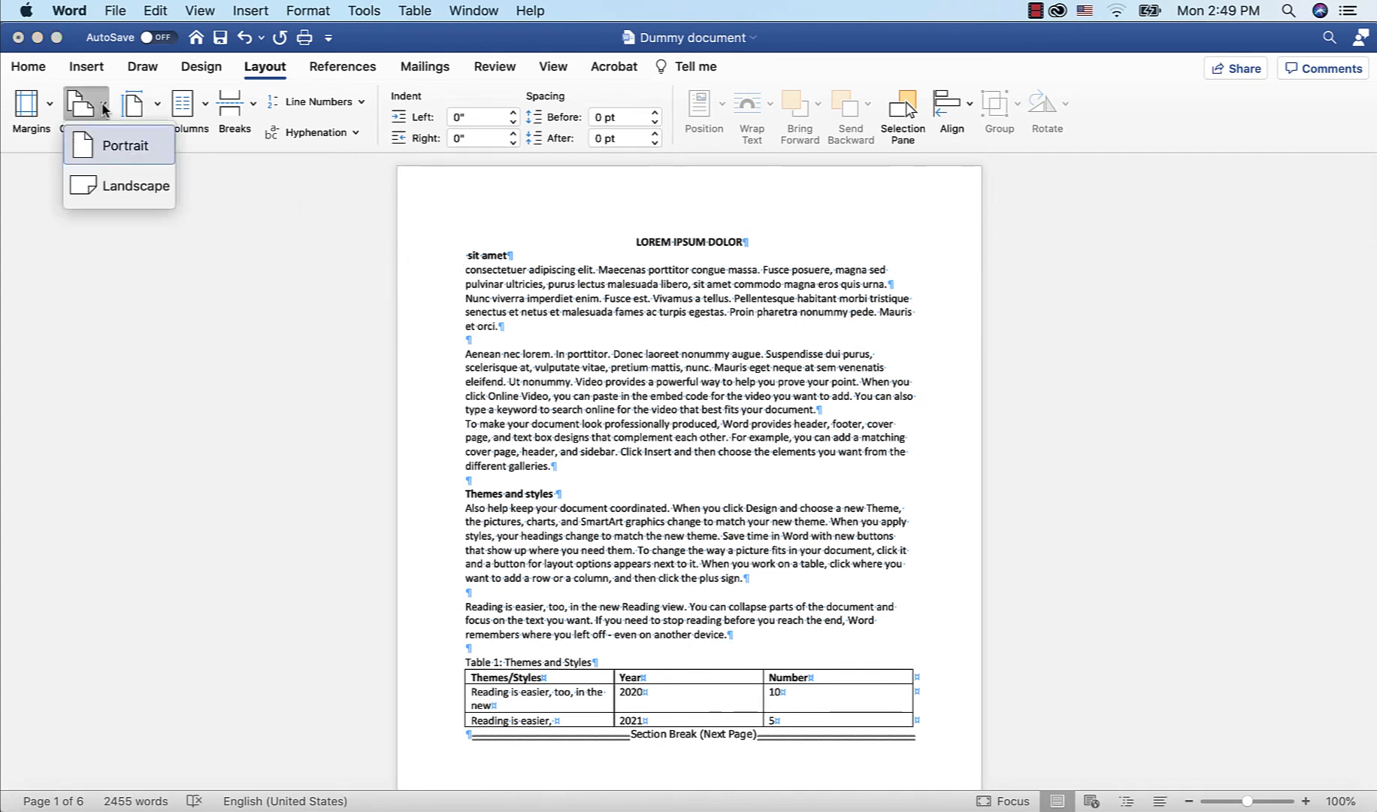
click(119, 185)
scroll(695, 410, down, 5)
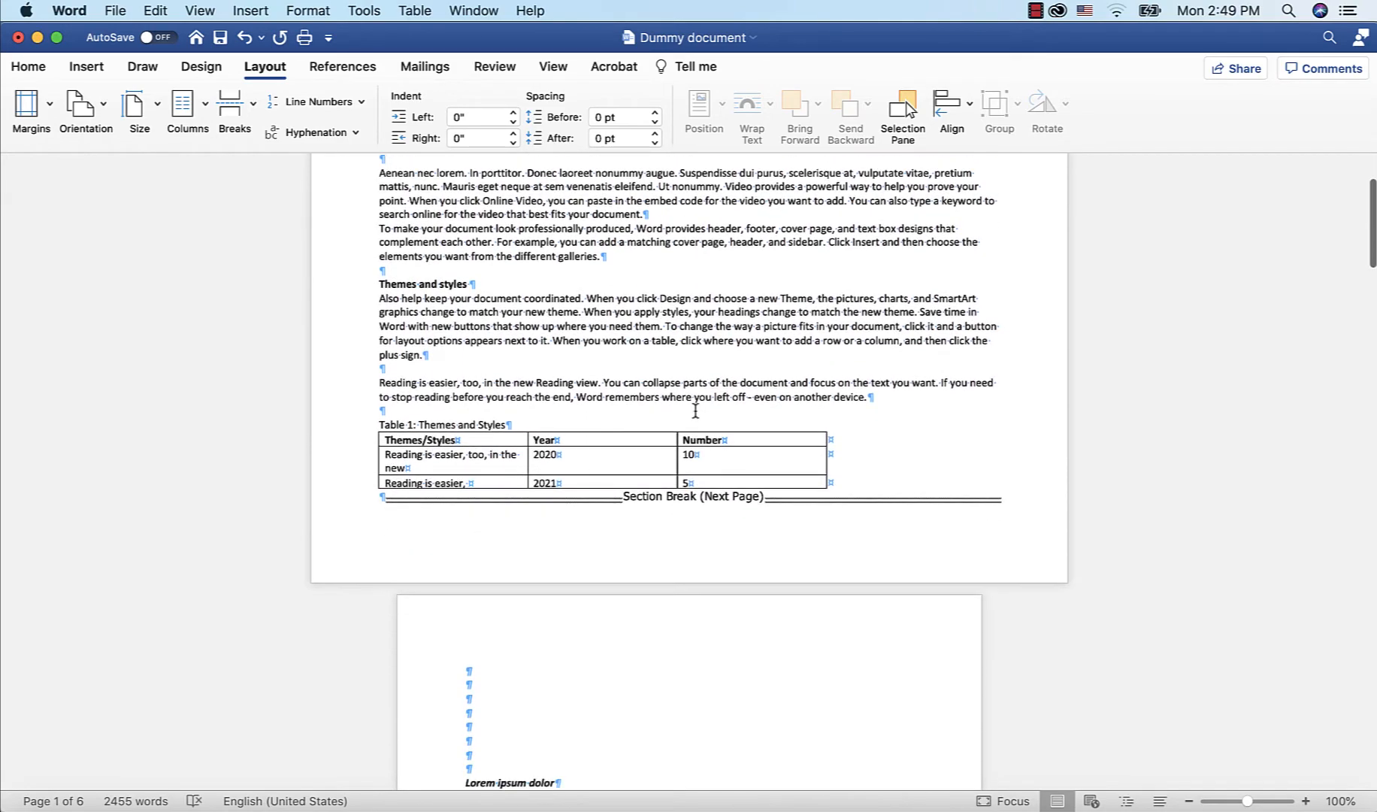
scroll(695, 410, down, 4)
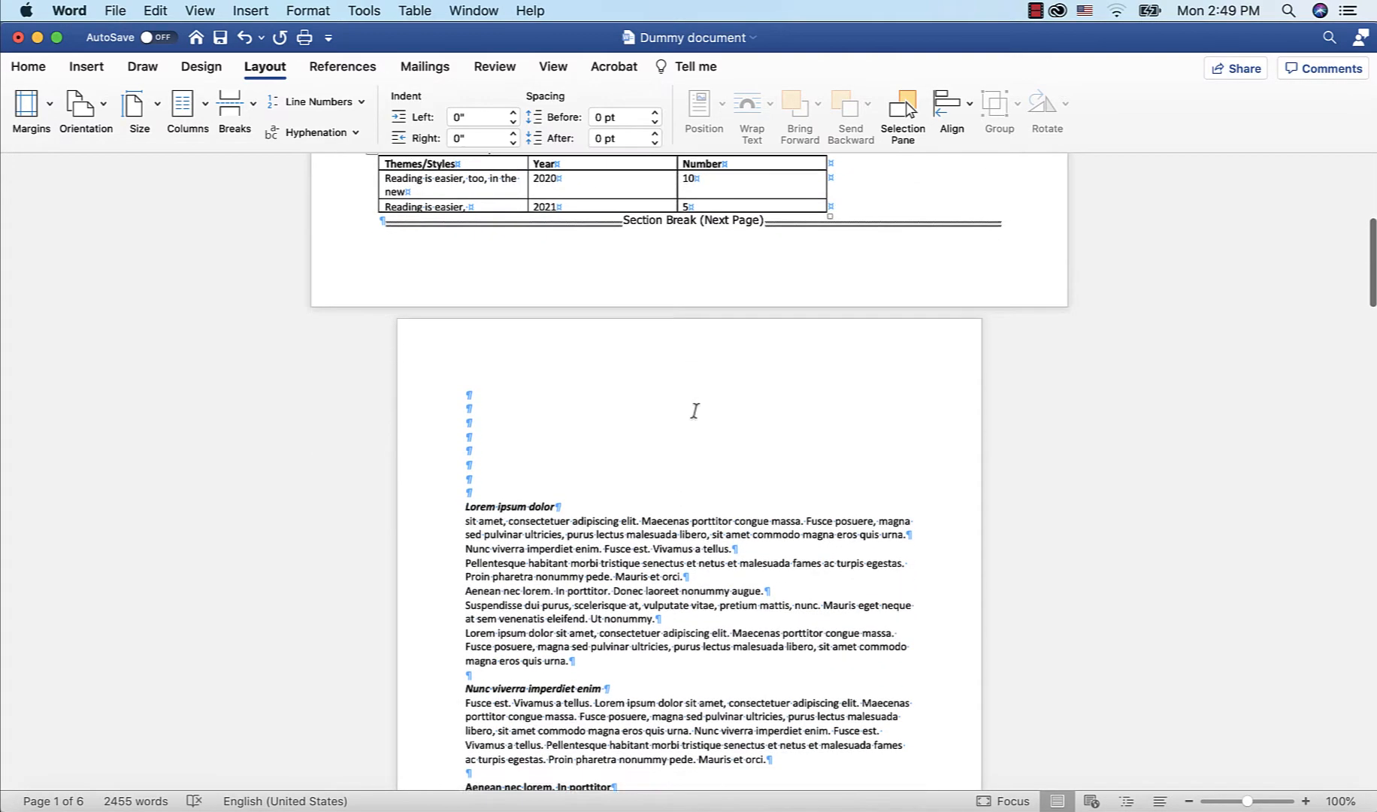
scroll(696, 410, up, 9)
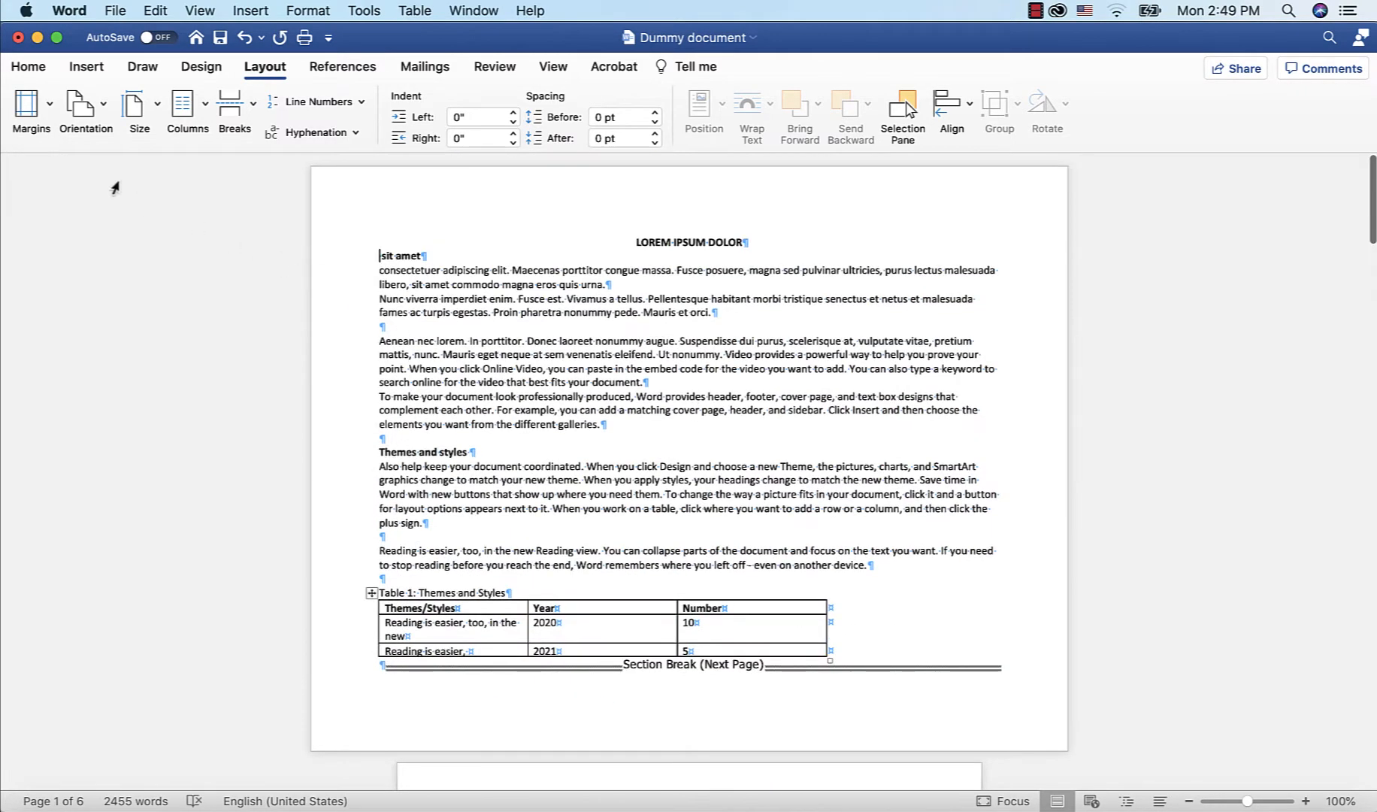
Try Narrow margins and a different paper size, then undo the layout changes back to before the section break
click(45, 112)
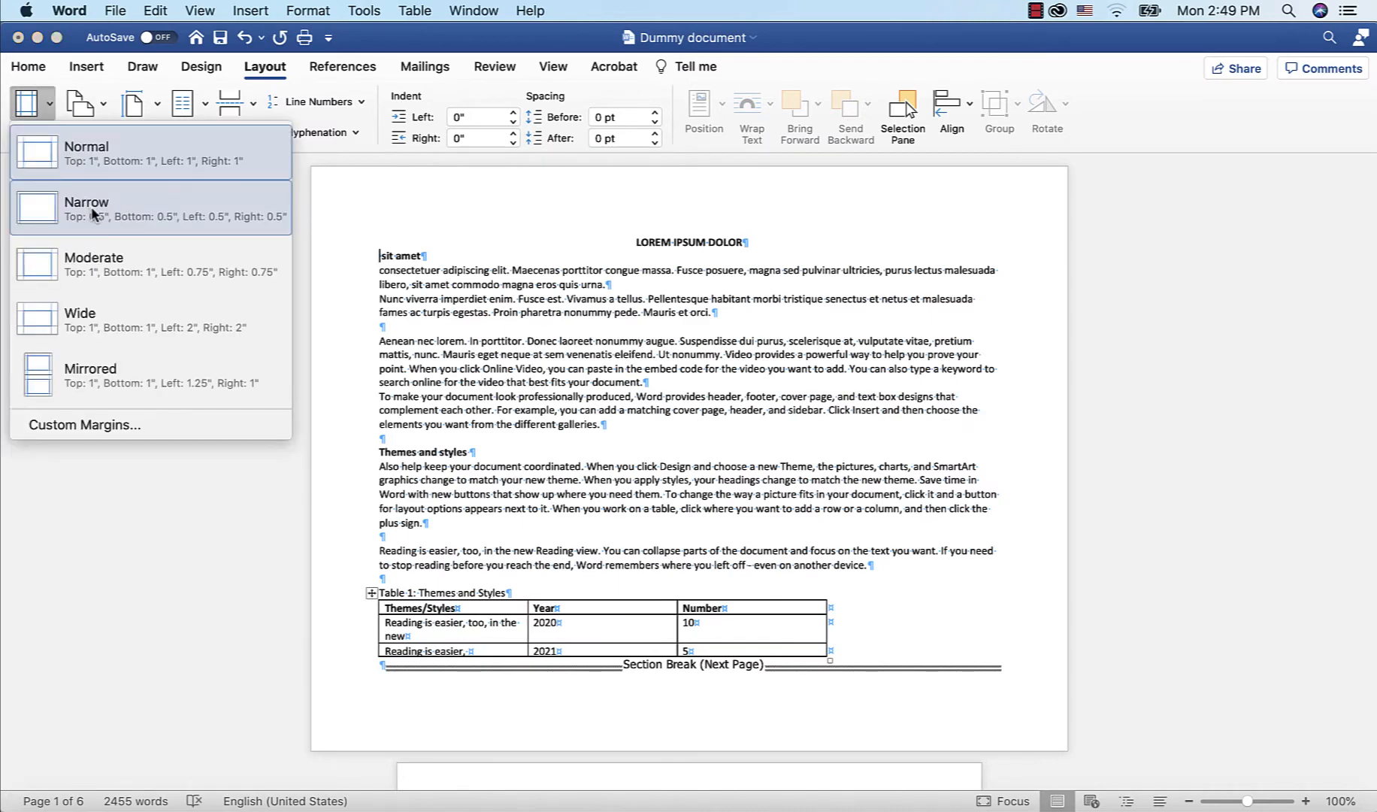
click(92, 213)
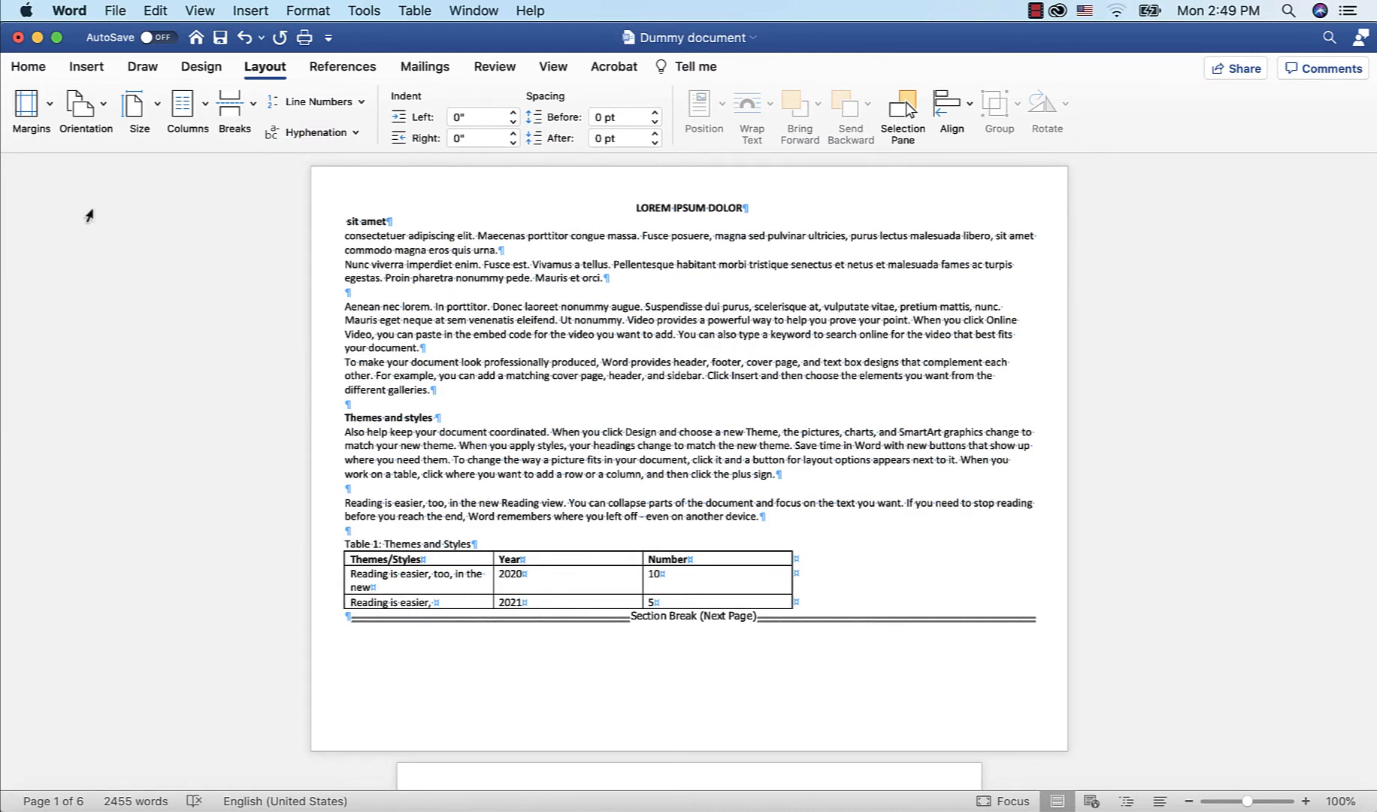
click(159, 116)
click(169, 226)
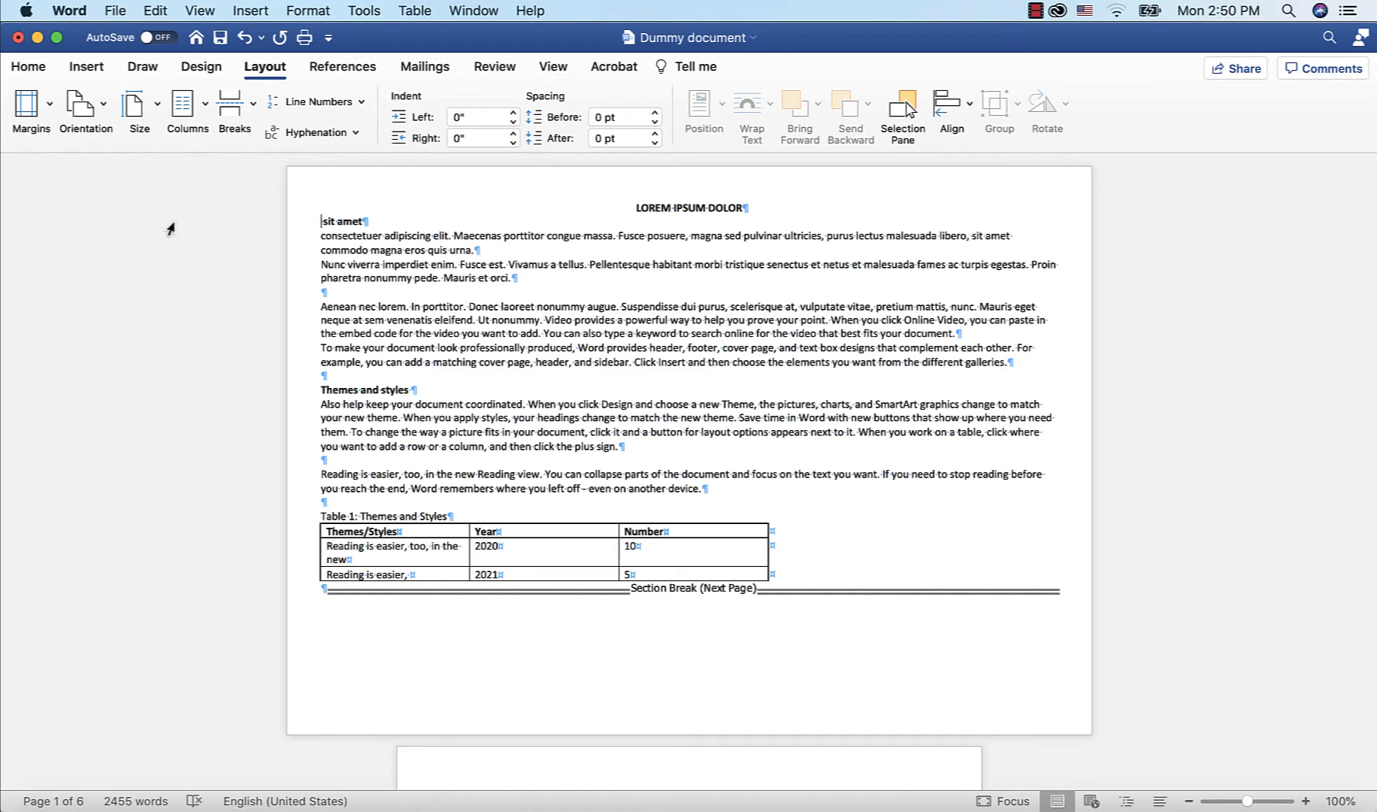
key(super+z)
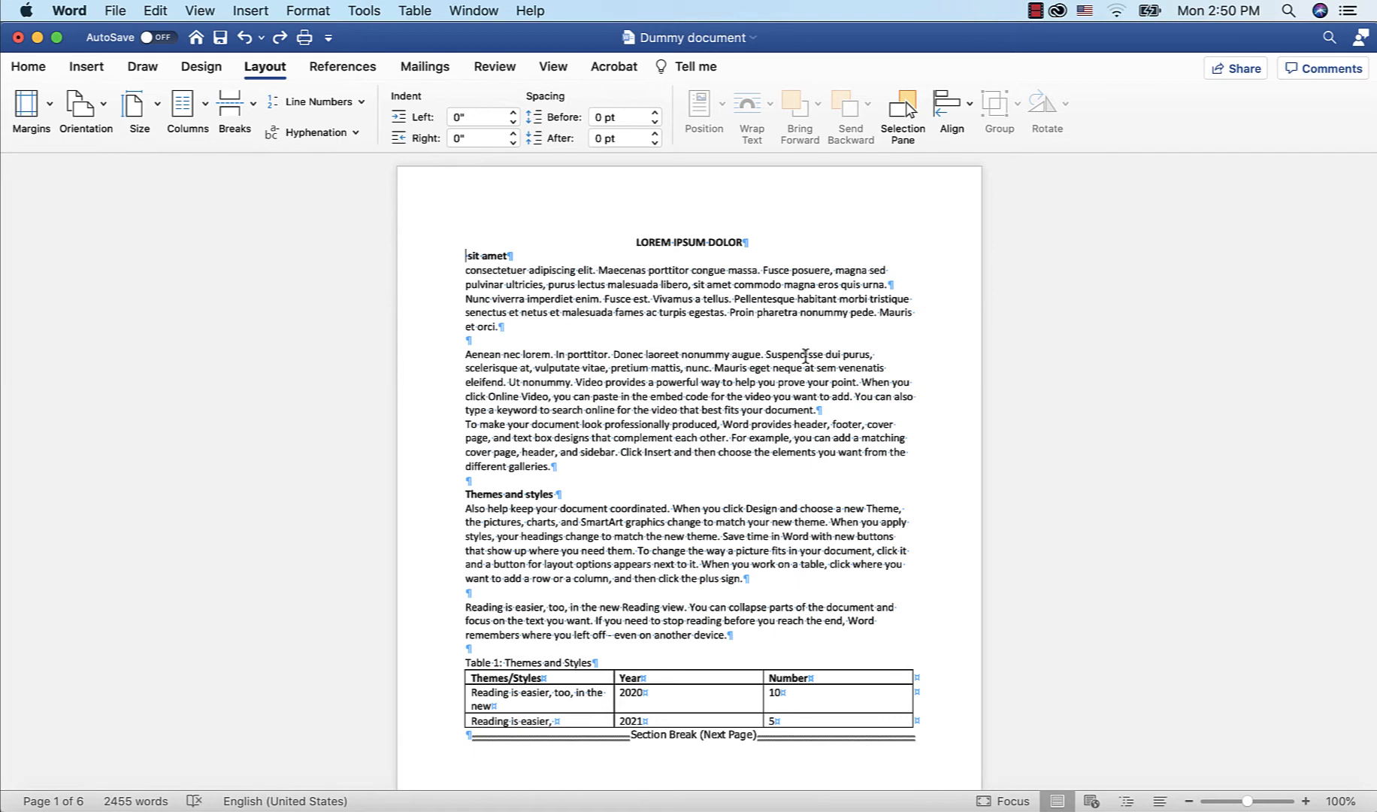
key(super+z)
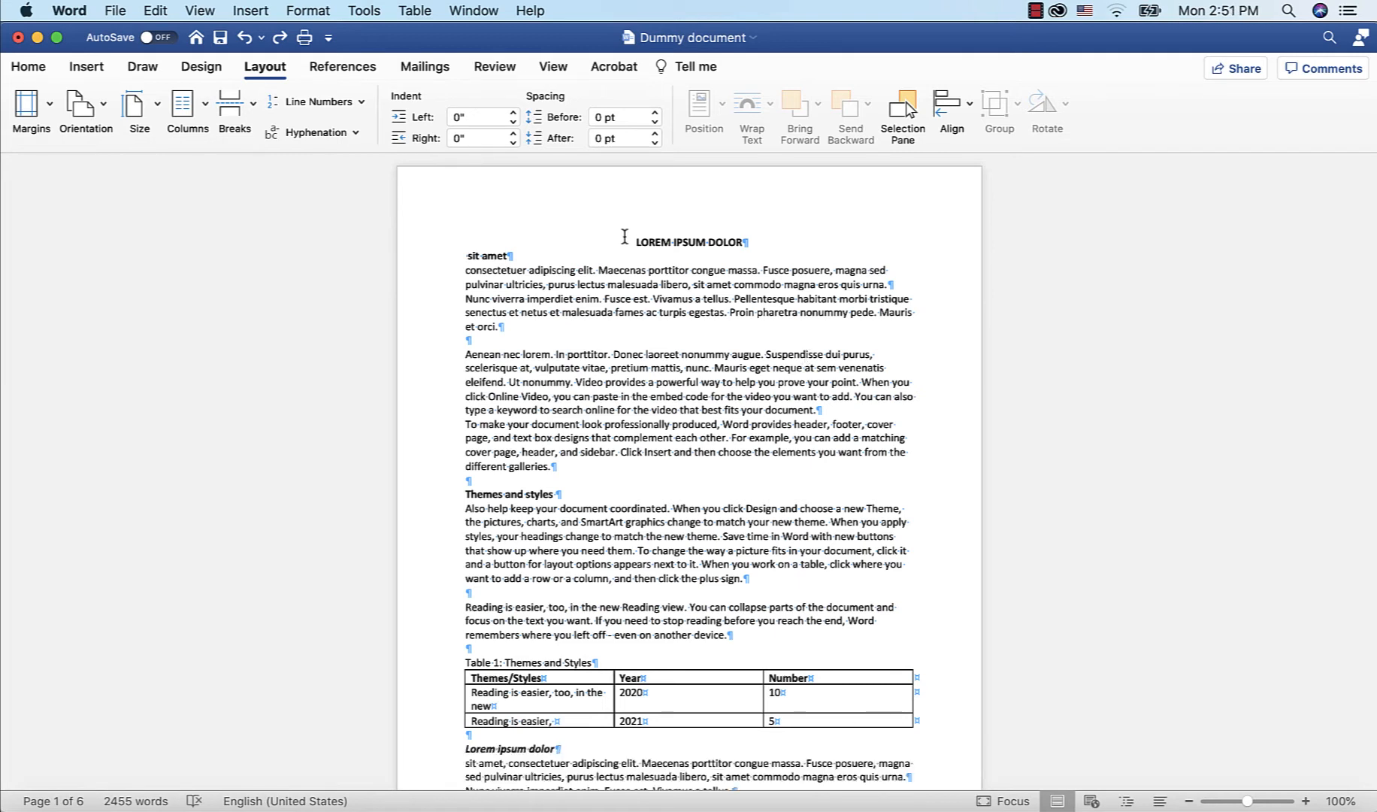
Insert blank paragraphs above the LOREM IPSUM DOLOR title to push the content onto the next page
click(624, 236)
key(Return)
key(Return)
key(Return)
key(Return)
key(Return)
key(Return)
key(Return)
key(Return)
key(Return)
key(Return)
key(Return)
key(Return)
key(Return)
key(Return)
key(Return)
key(Return)
key(Return)
key(Return)
key(Return)
key(Return)
key(Return)
key(Return)
key(Return)
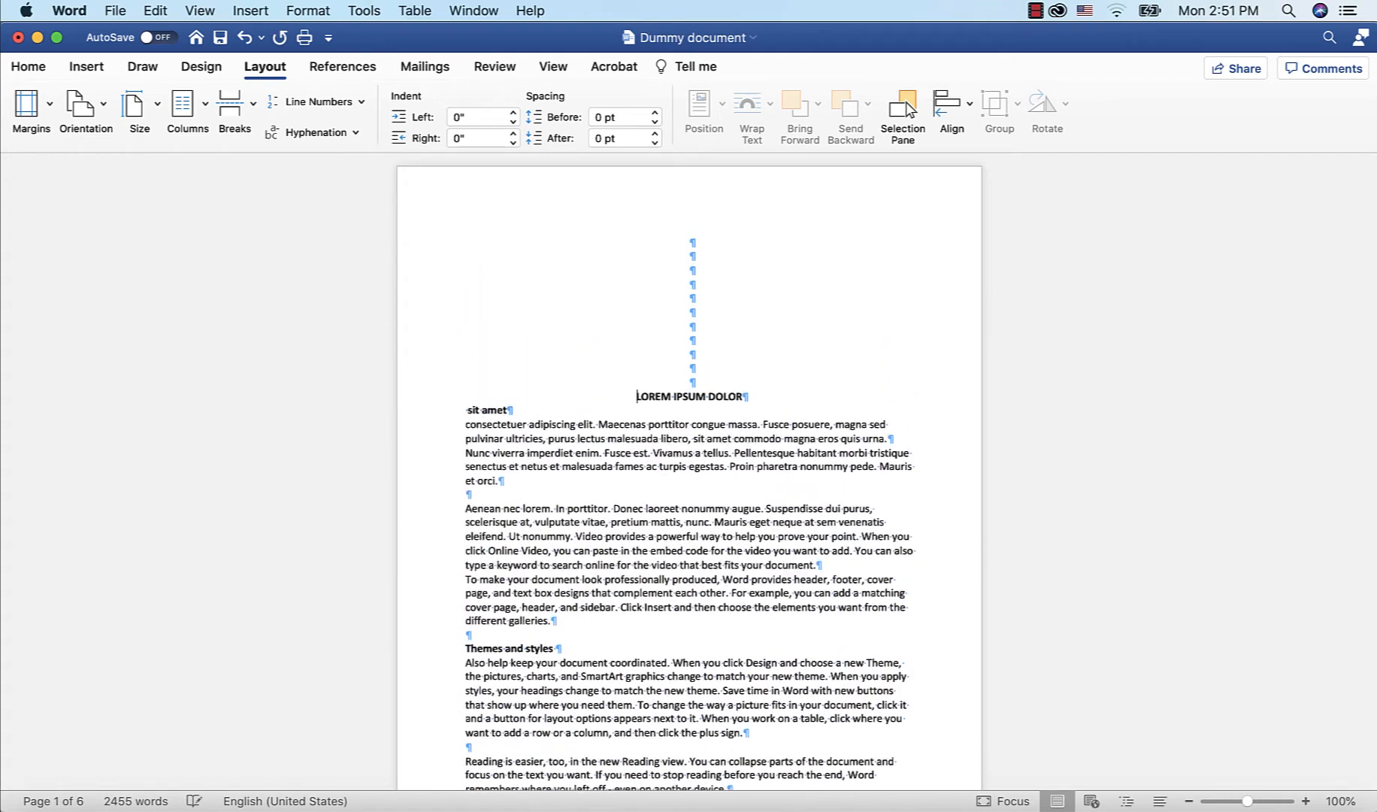
scroll(689, 451, down, 5)
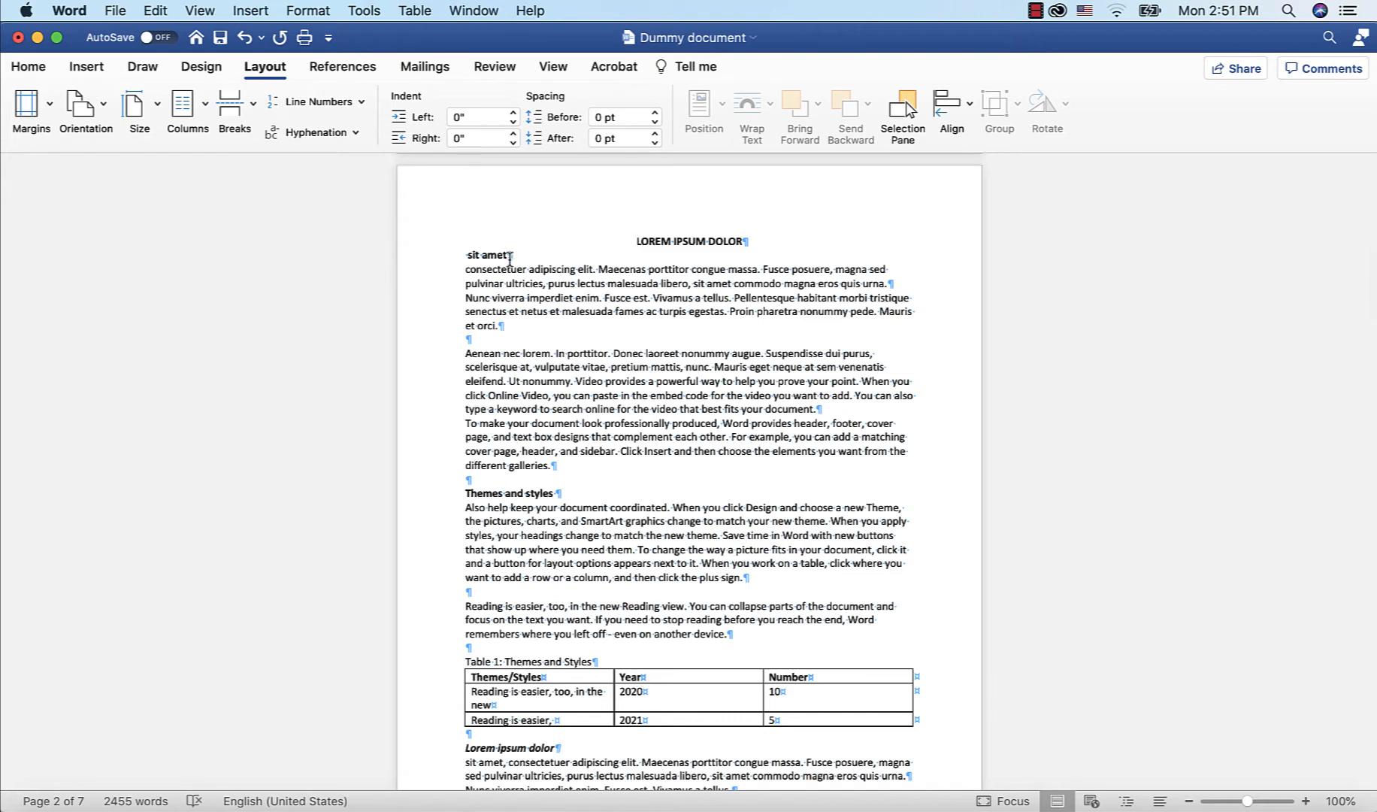
scroll(548, 332, down, 10)
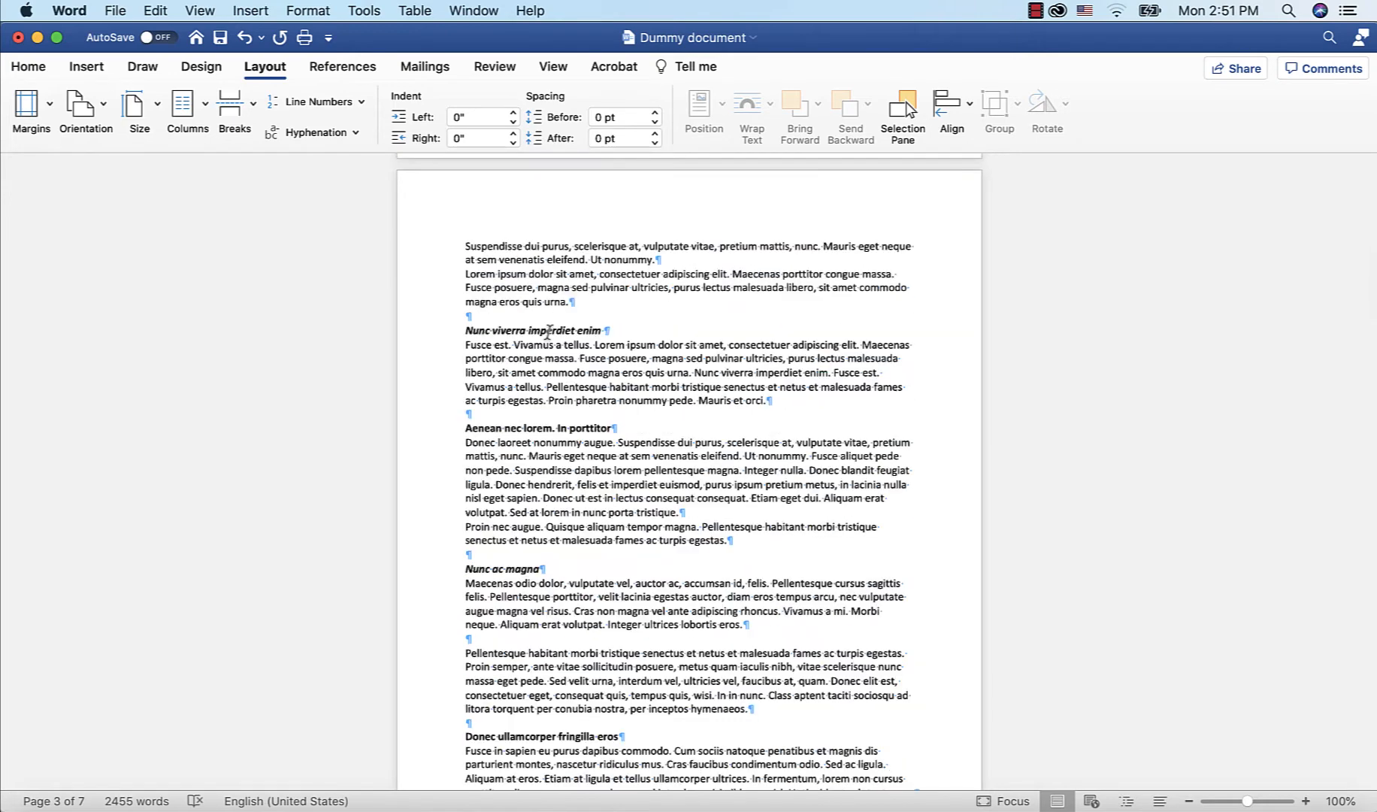
scroll(548, 332, up, 20)
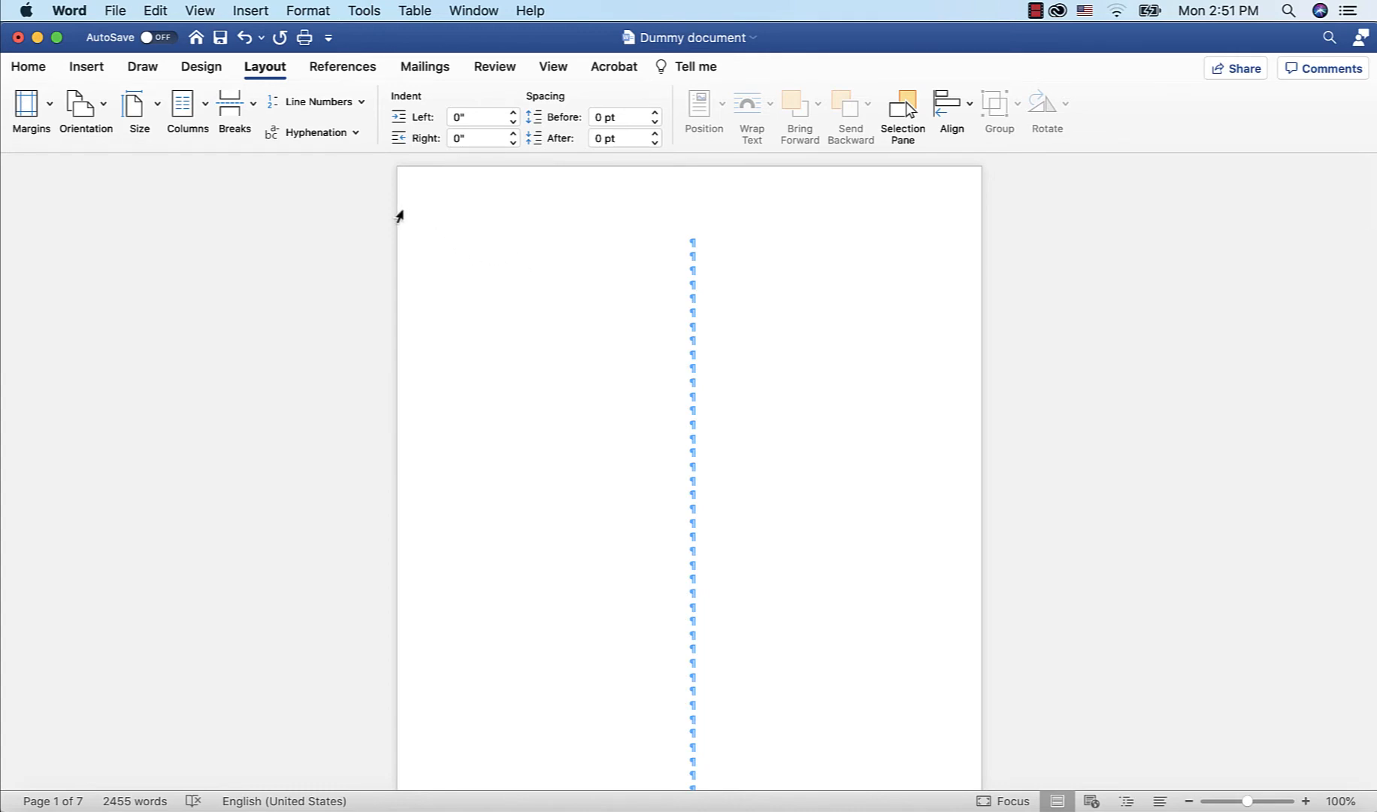
Scroll through the document to review the headings and page layout
click(38, 70)
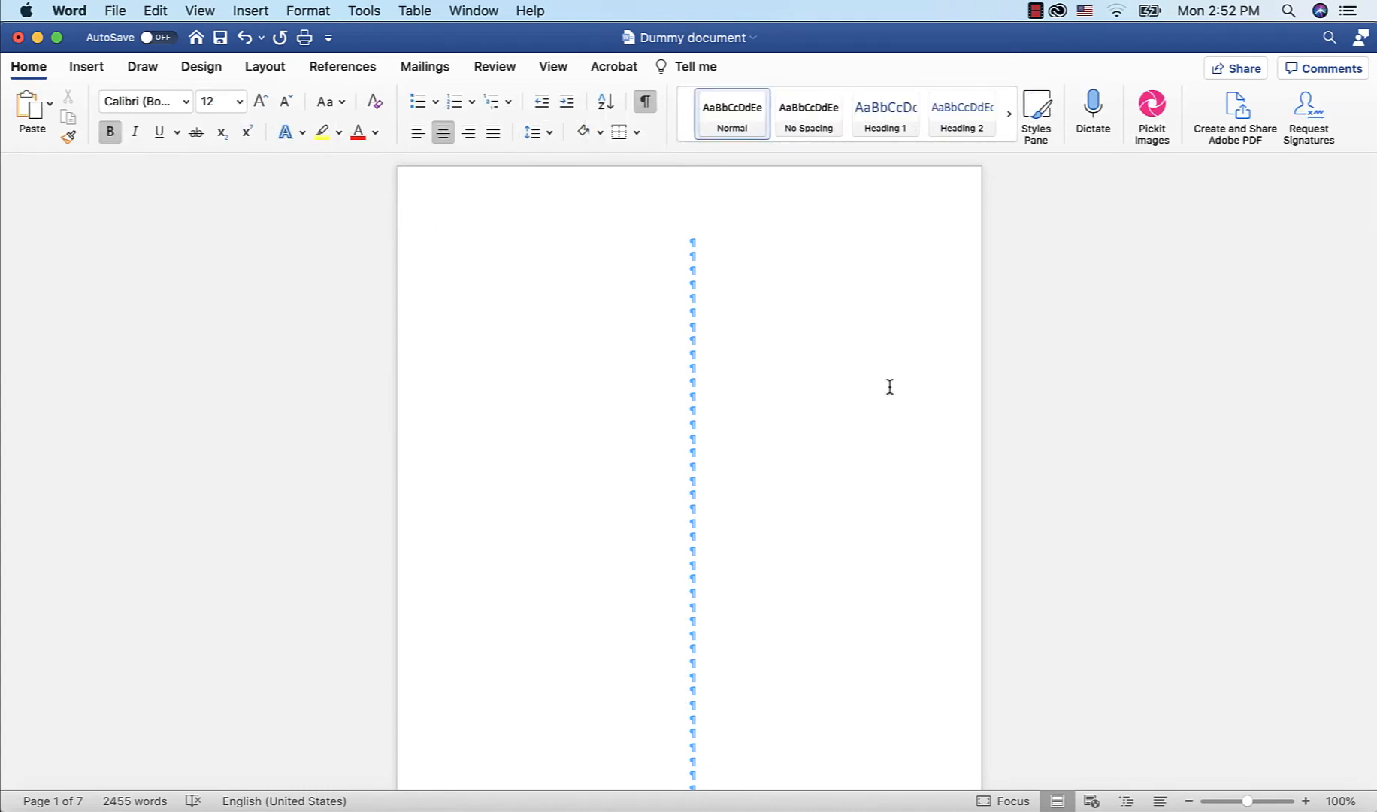
scroll(888, 385, down, 2)
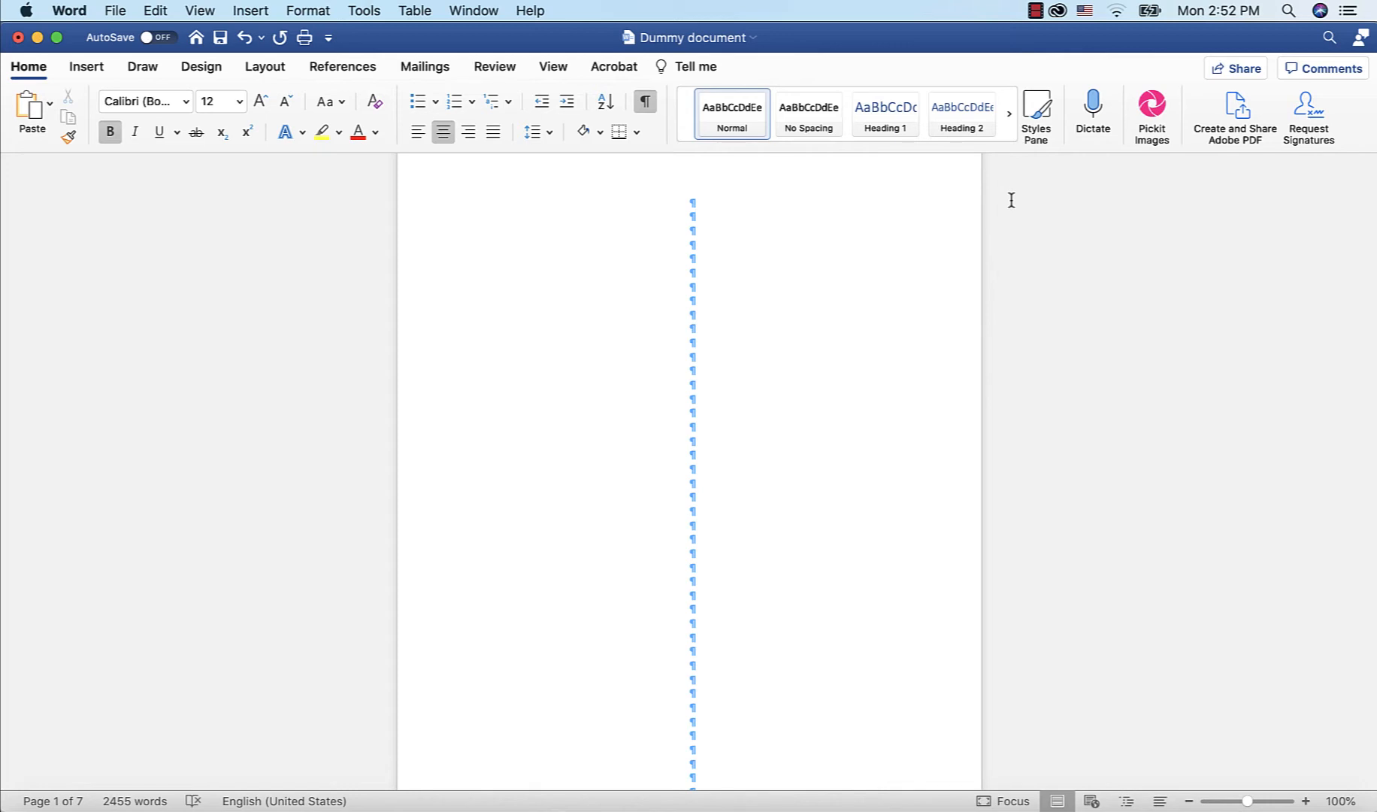
scroll(1011, 201, down, 1)
scroll(1011, 200, down, 10)
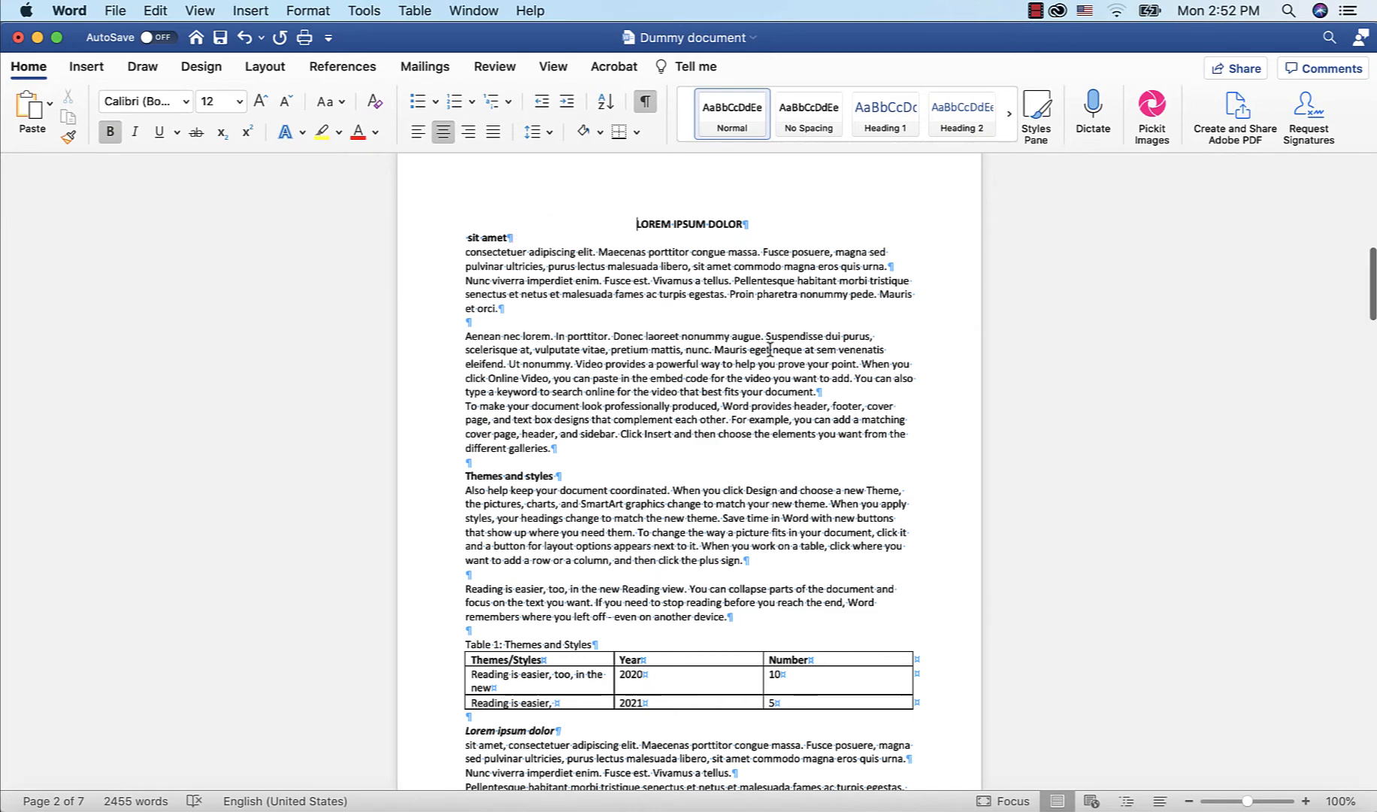
scroll(770, 349, down, 1)
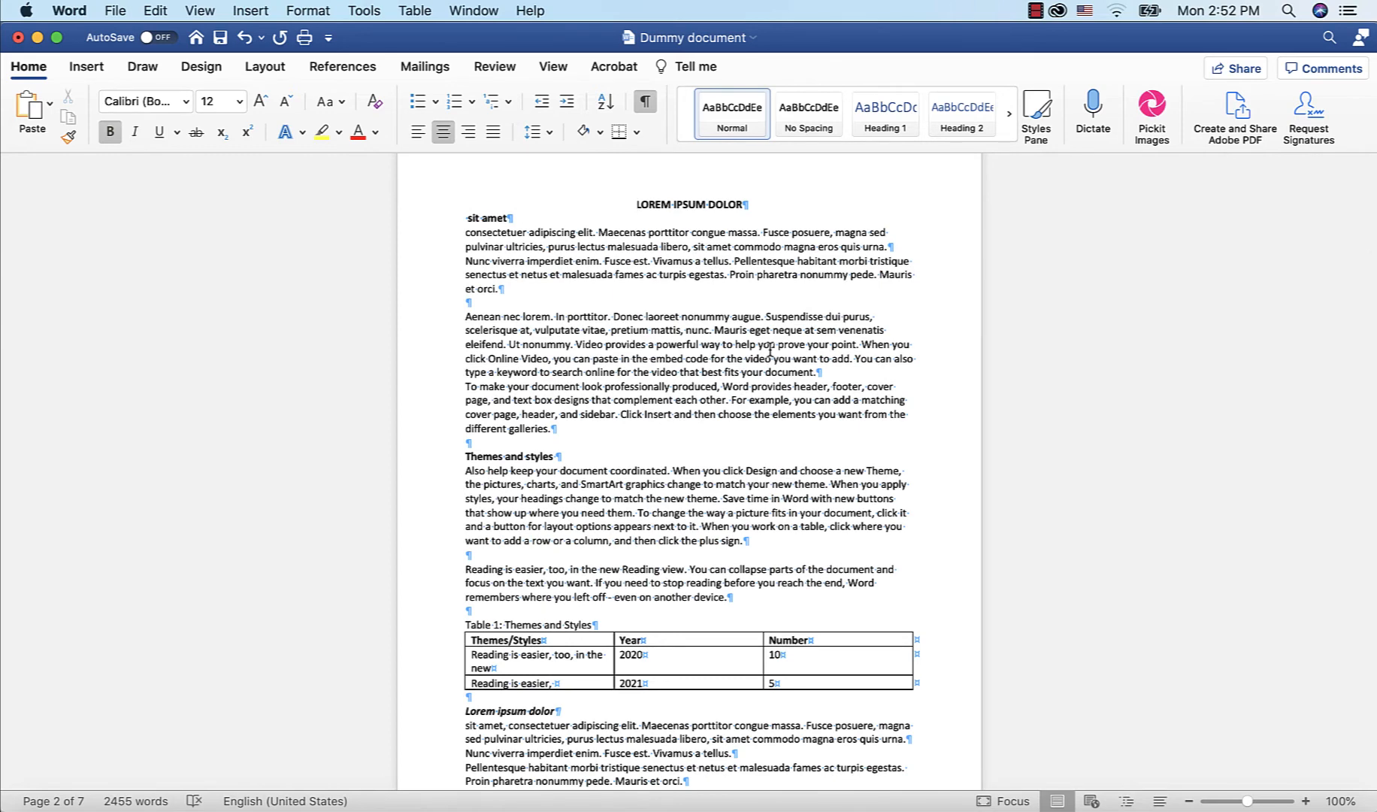
scroll(770, 350, up, 2)
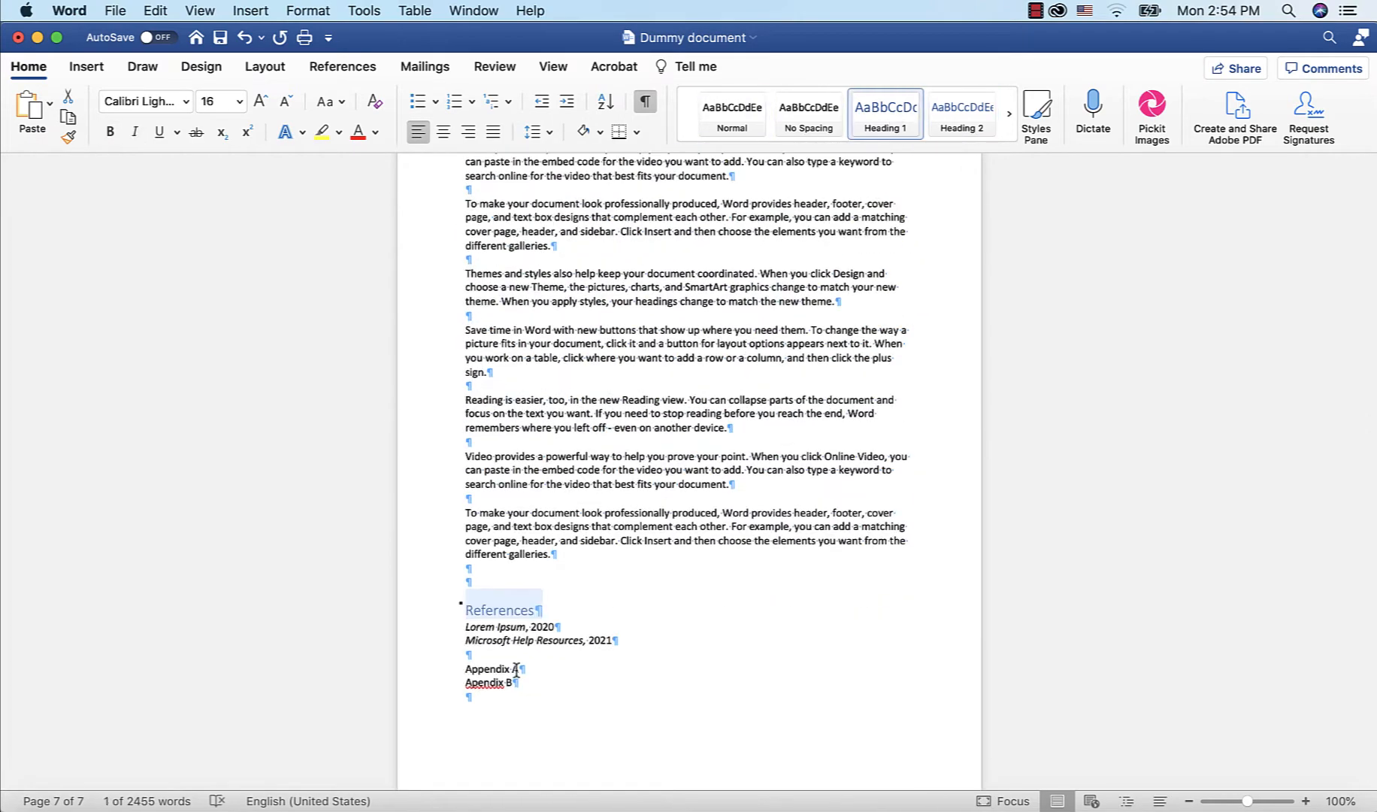
scroll(783, 301, up, 10)
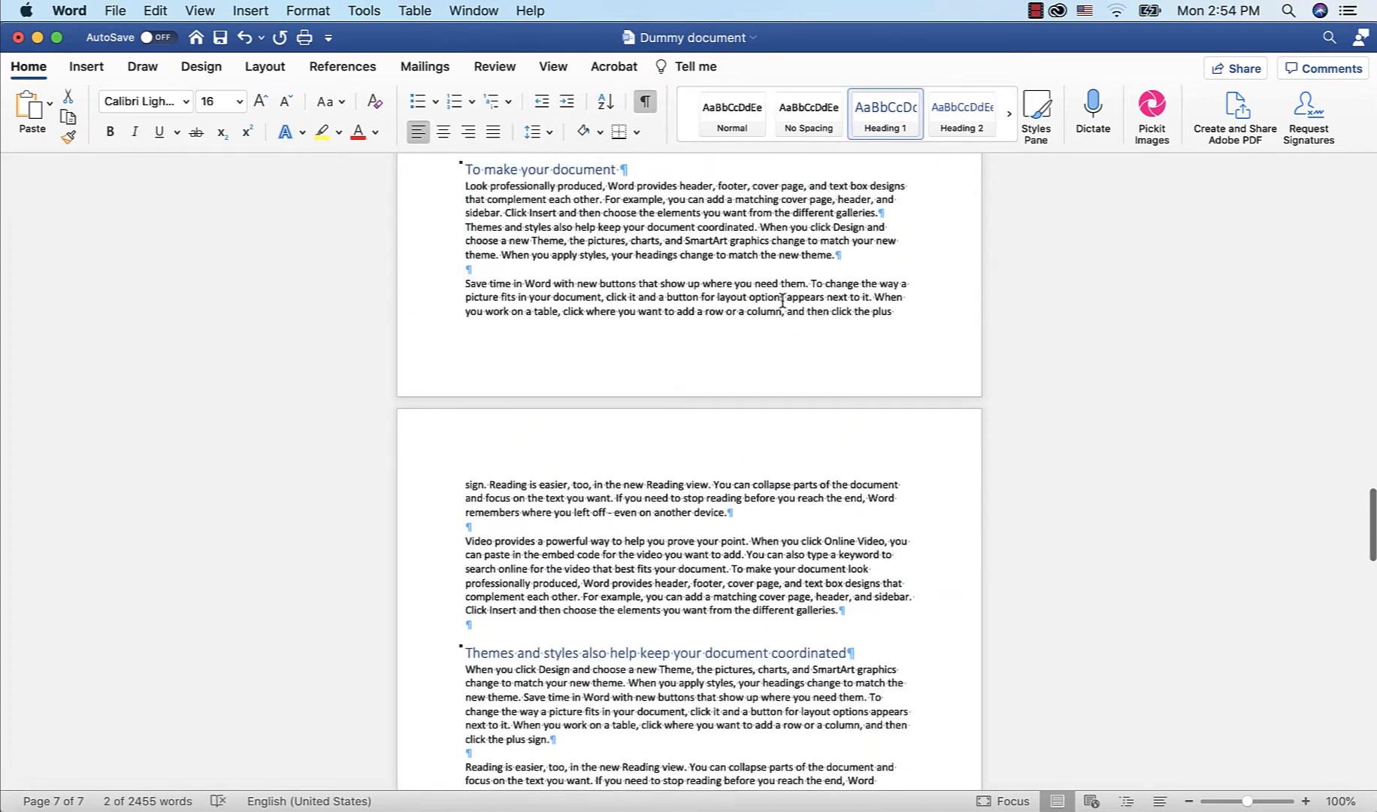
scroll(782, 301, up, 20)
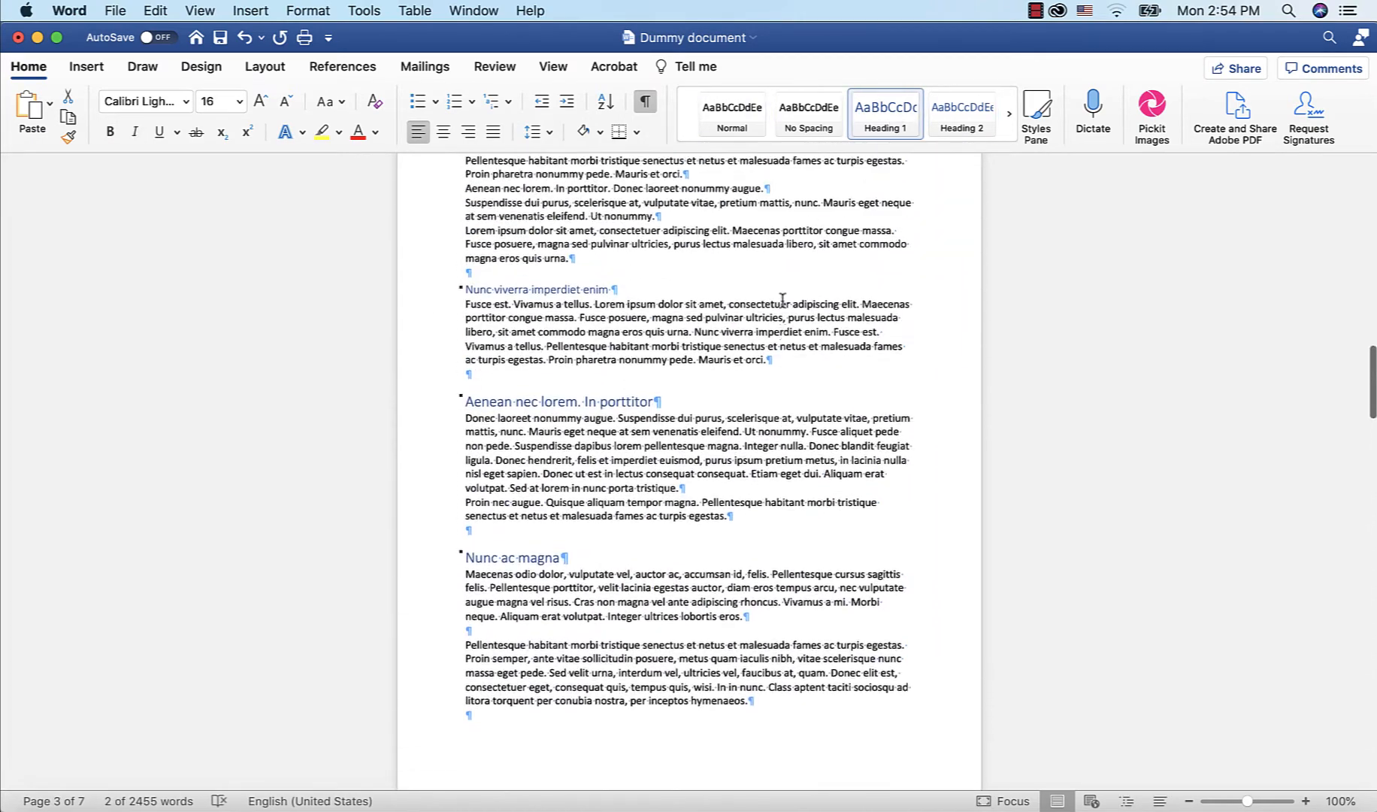
scroll(782, 299, up, 20)
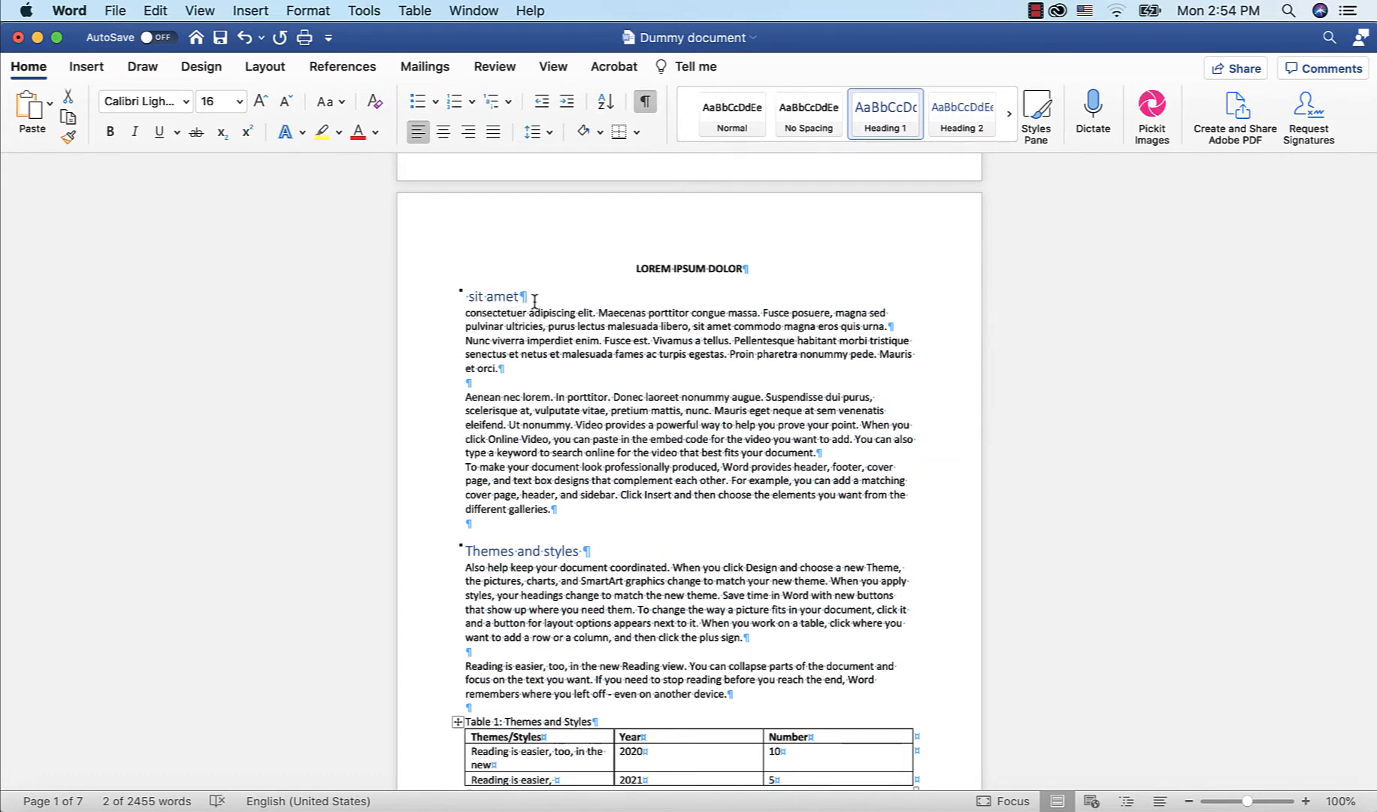
scroll(535, 300, down, 2)
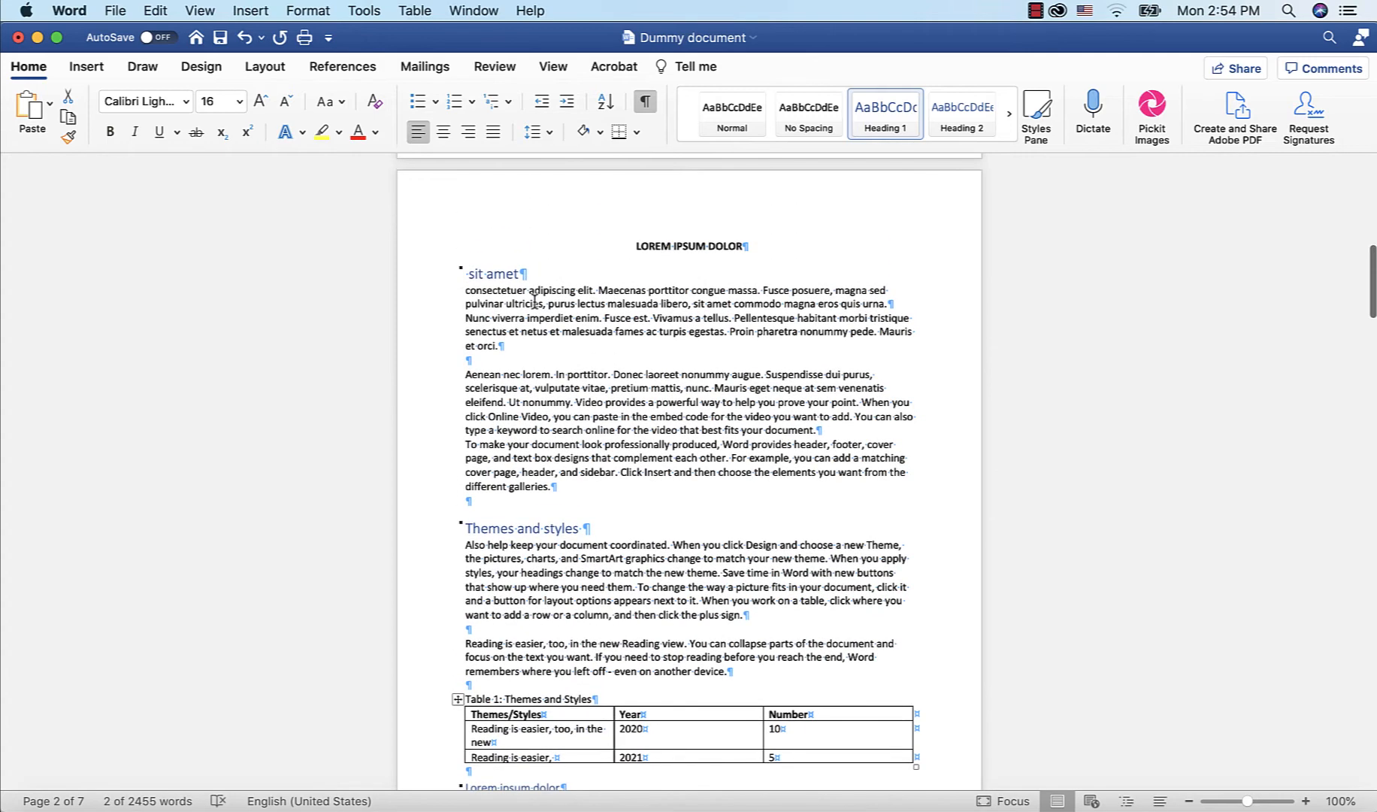
scroll(535, 301, up, 3)
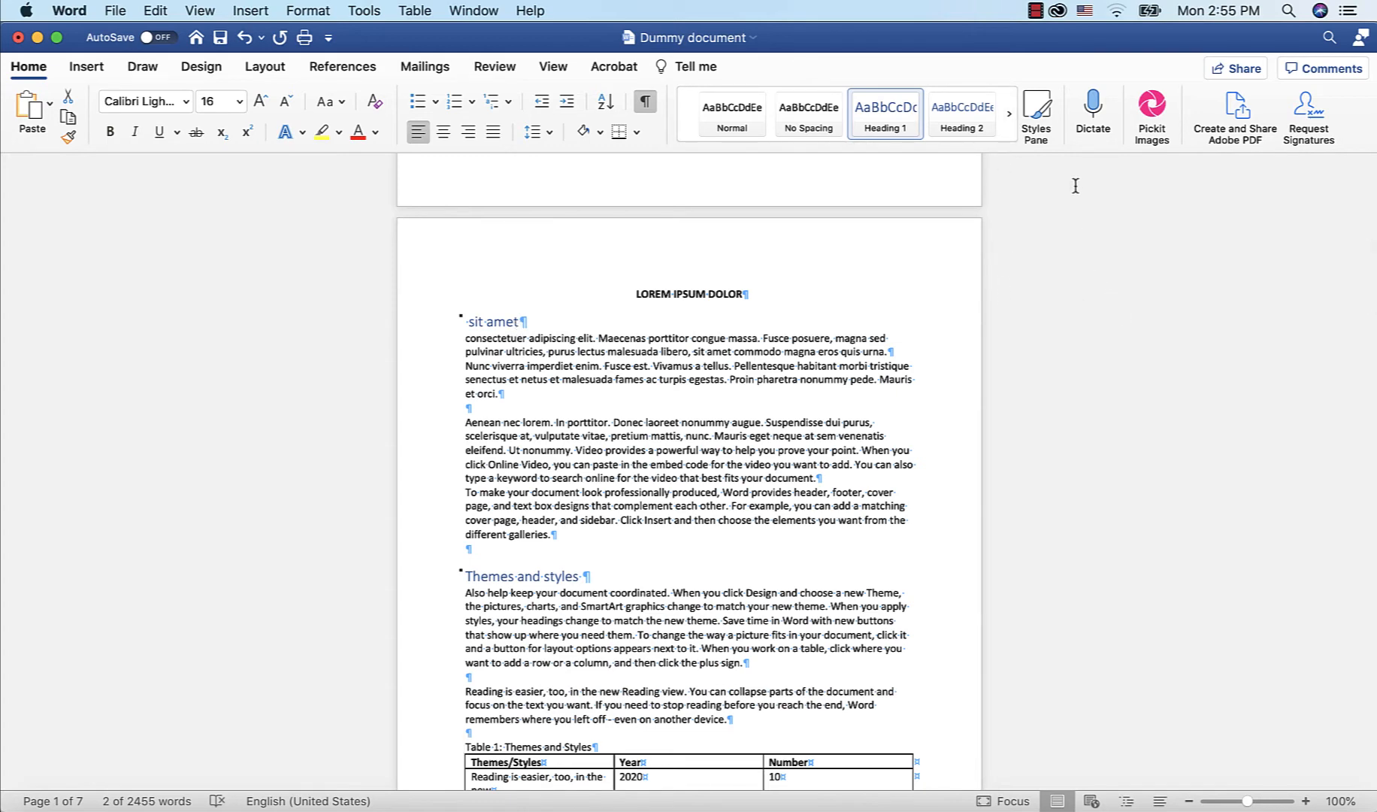
Open the Styles pane, modify the Heading 1 style, and set its font to Times New Roman Regular
click(1037, 111)
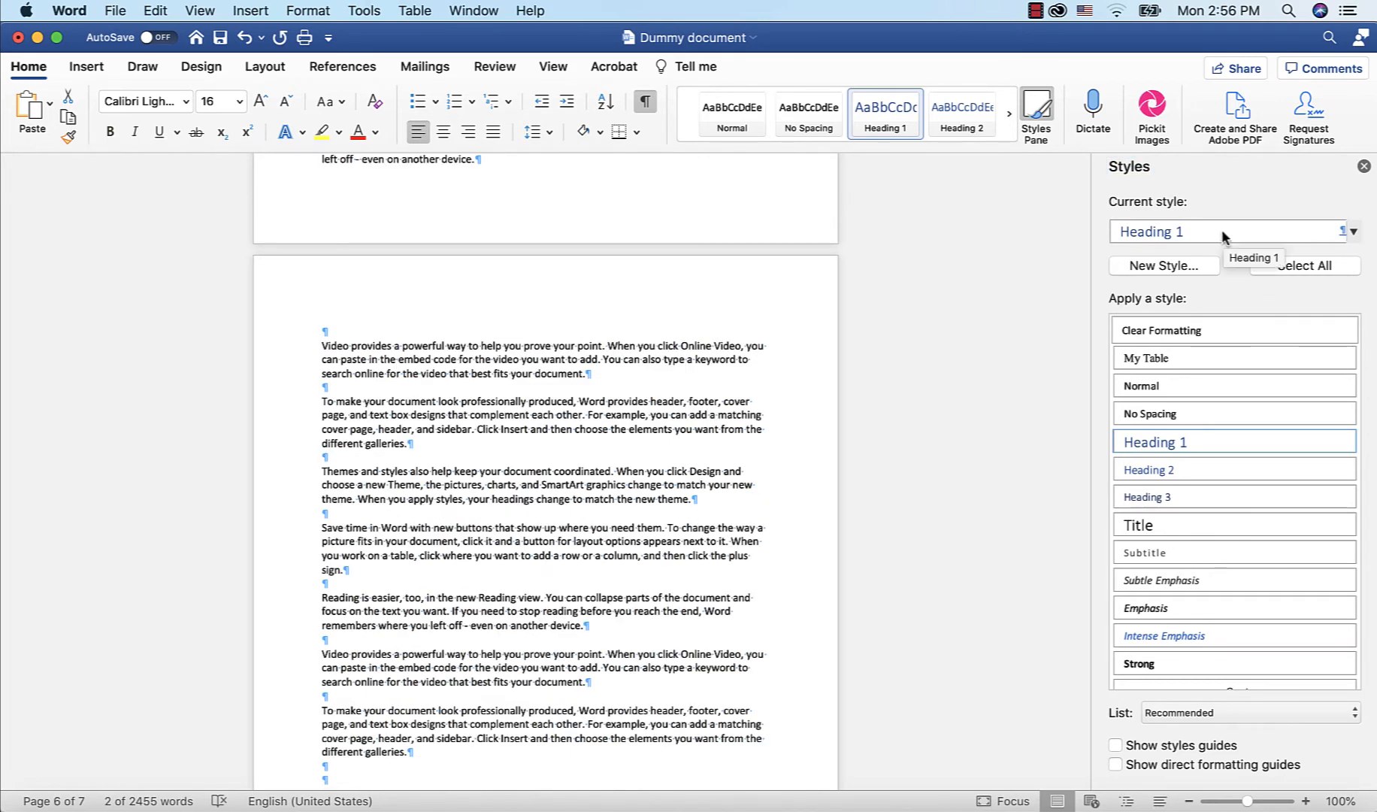
mouse_move(1264, 448)
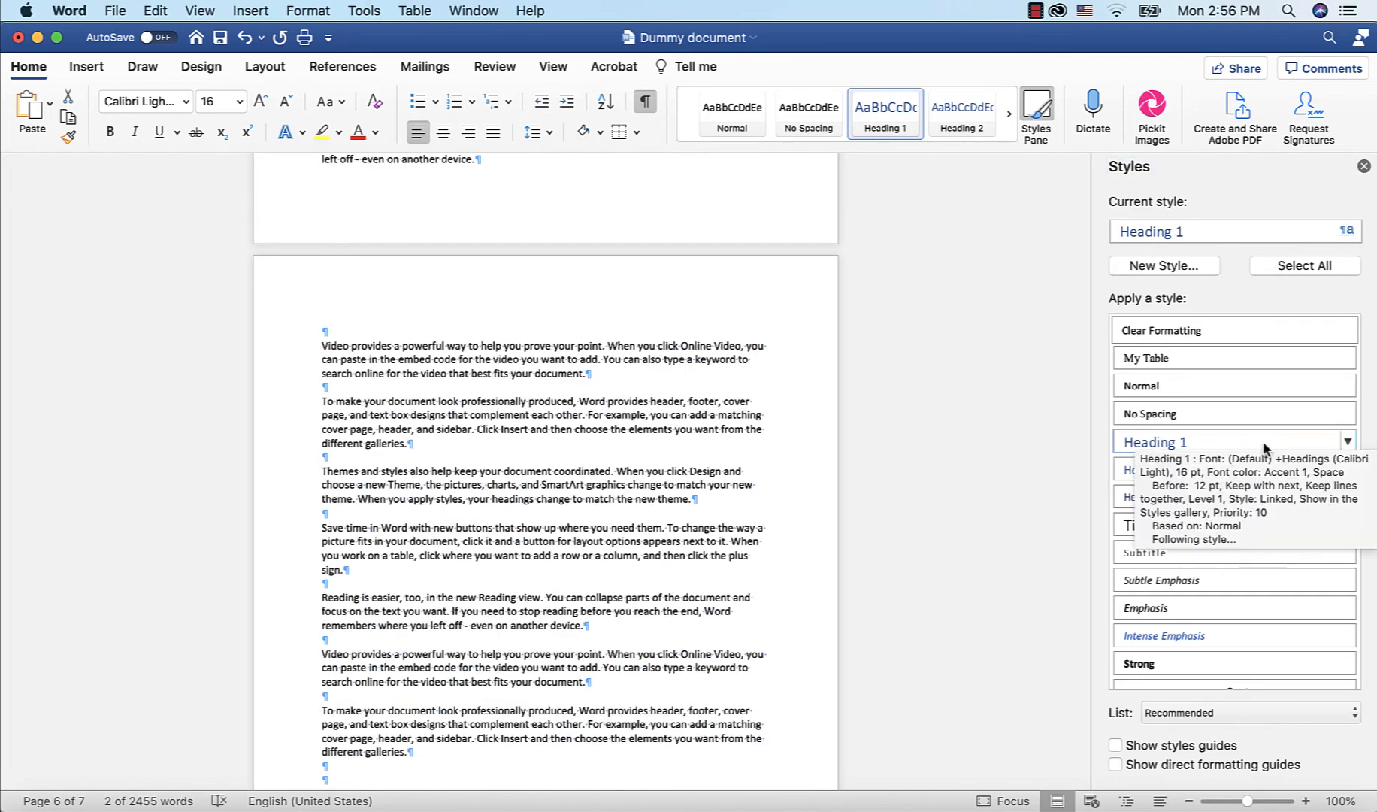
click(1347, 445)
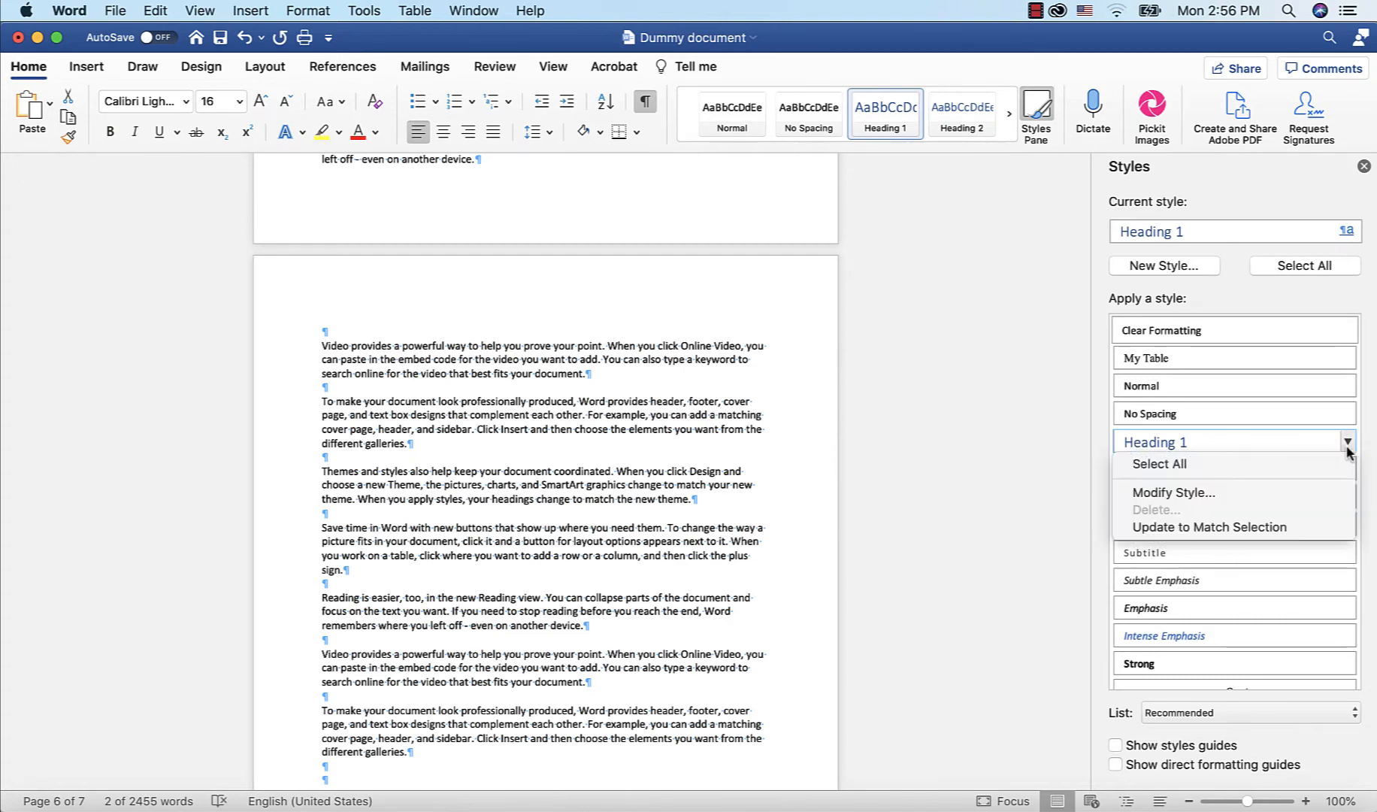
click(1217, 493)
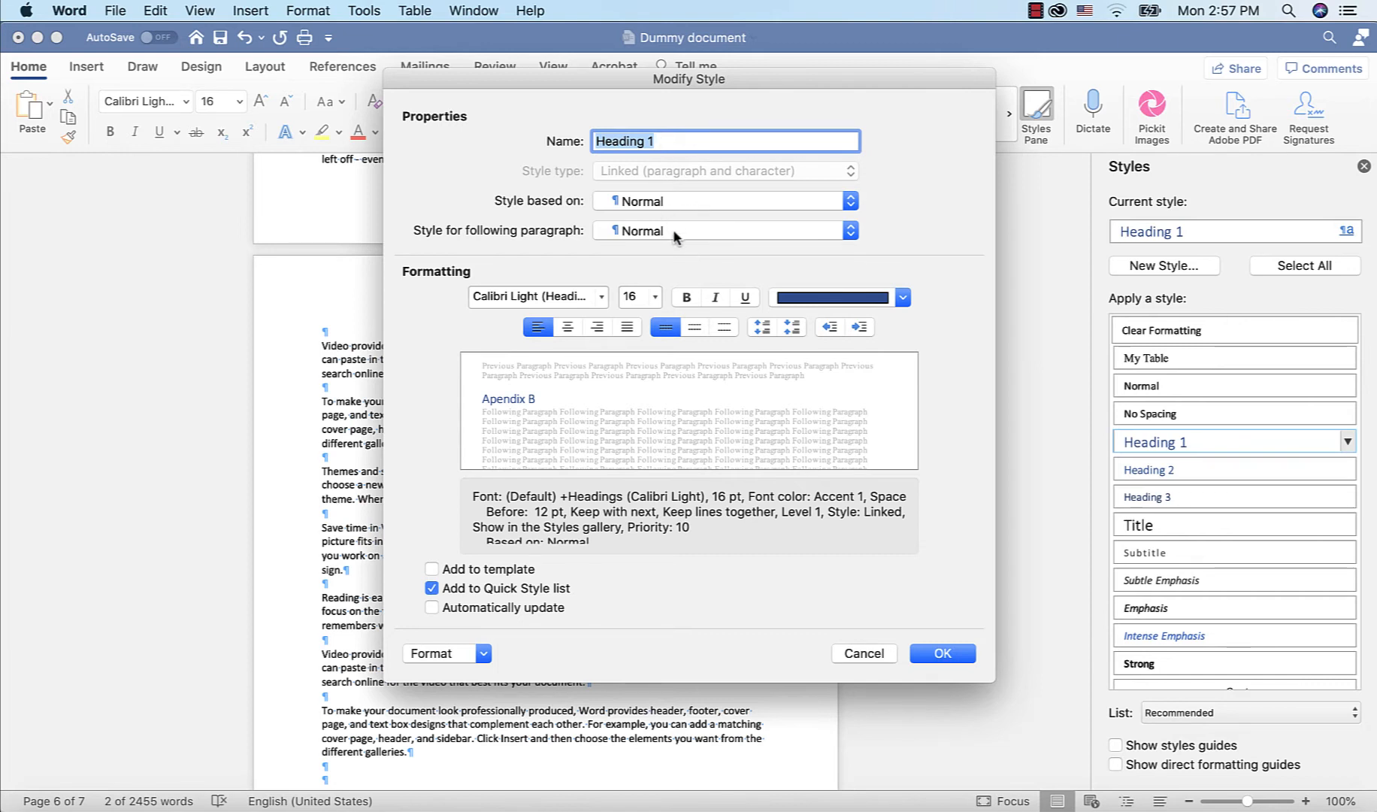
click(603, 296)
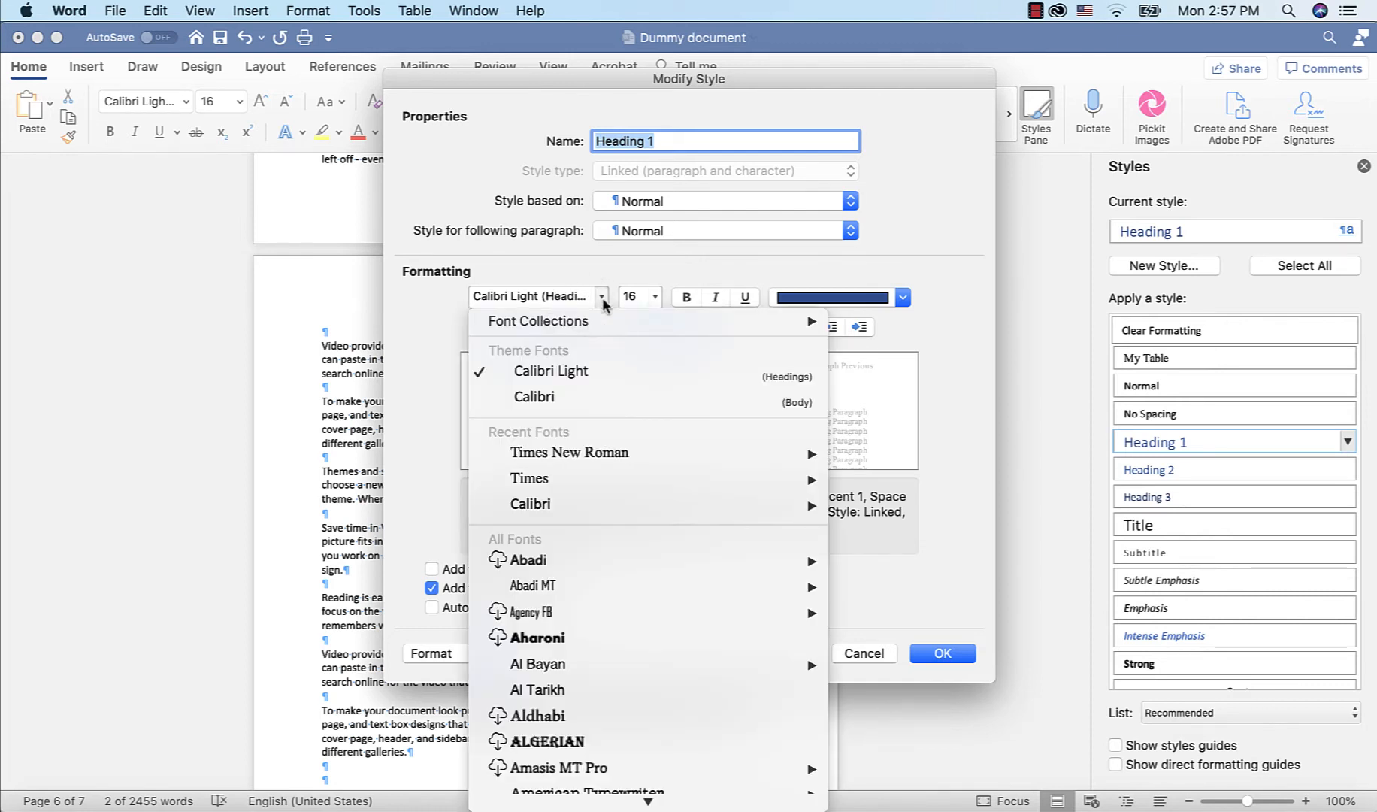
mouse_move(594, 455)
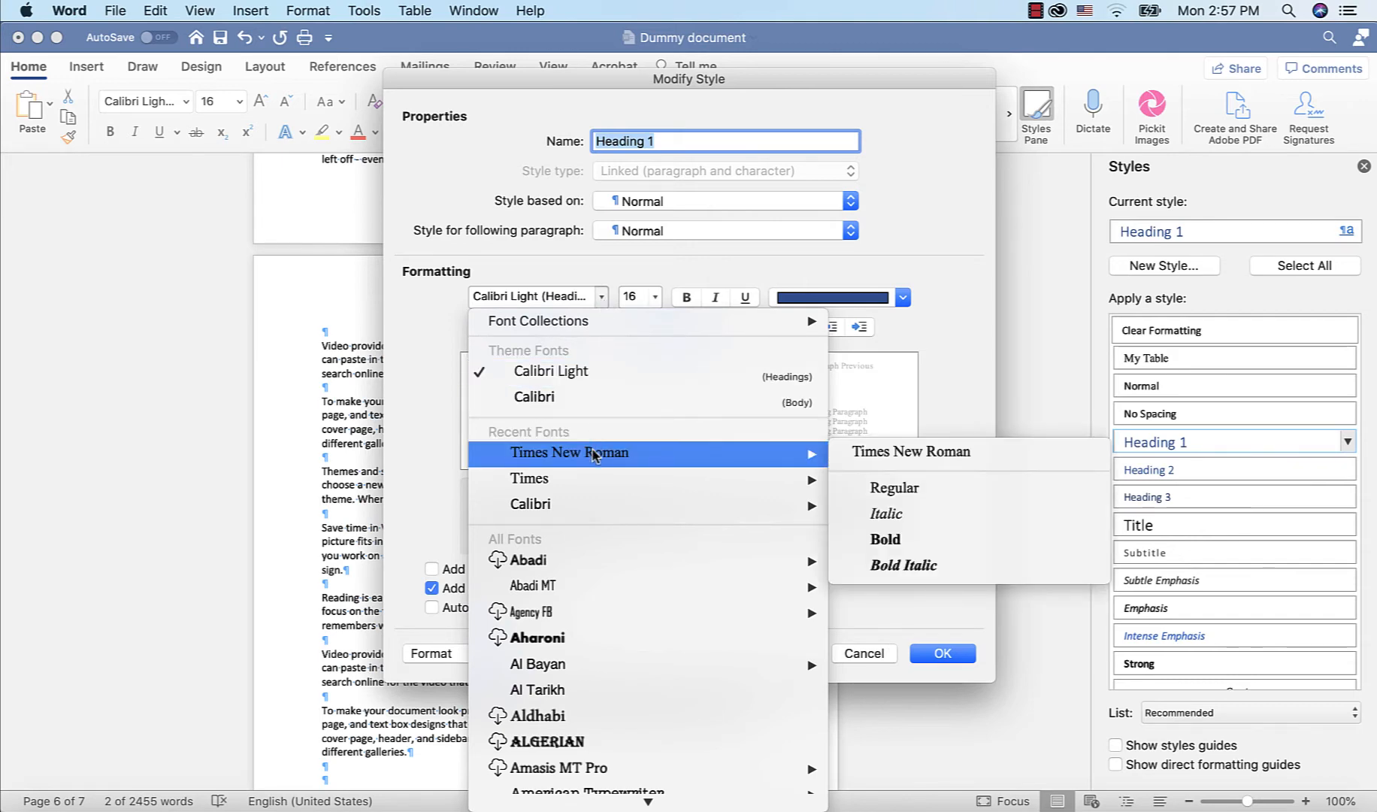
click(888, 493)
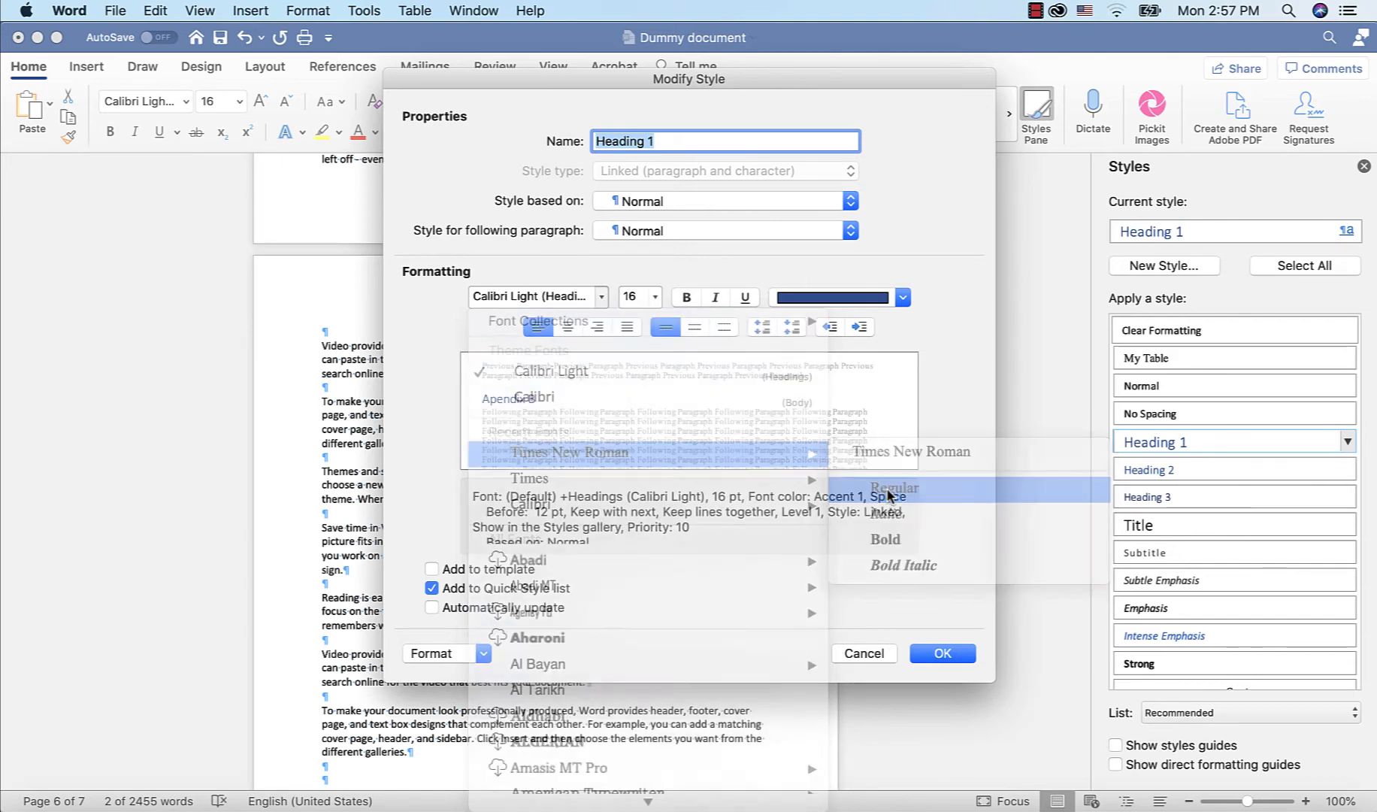
Set the Heading 1 style to 12 pt, bold, underlined, with black font color
click(656, 298)
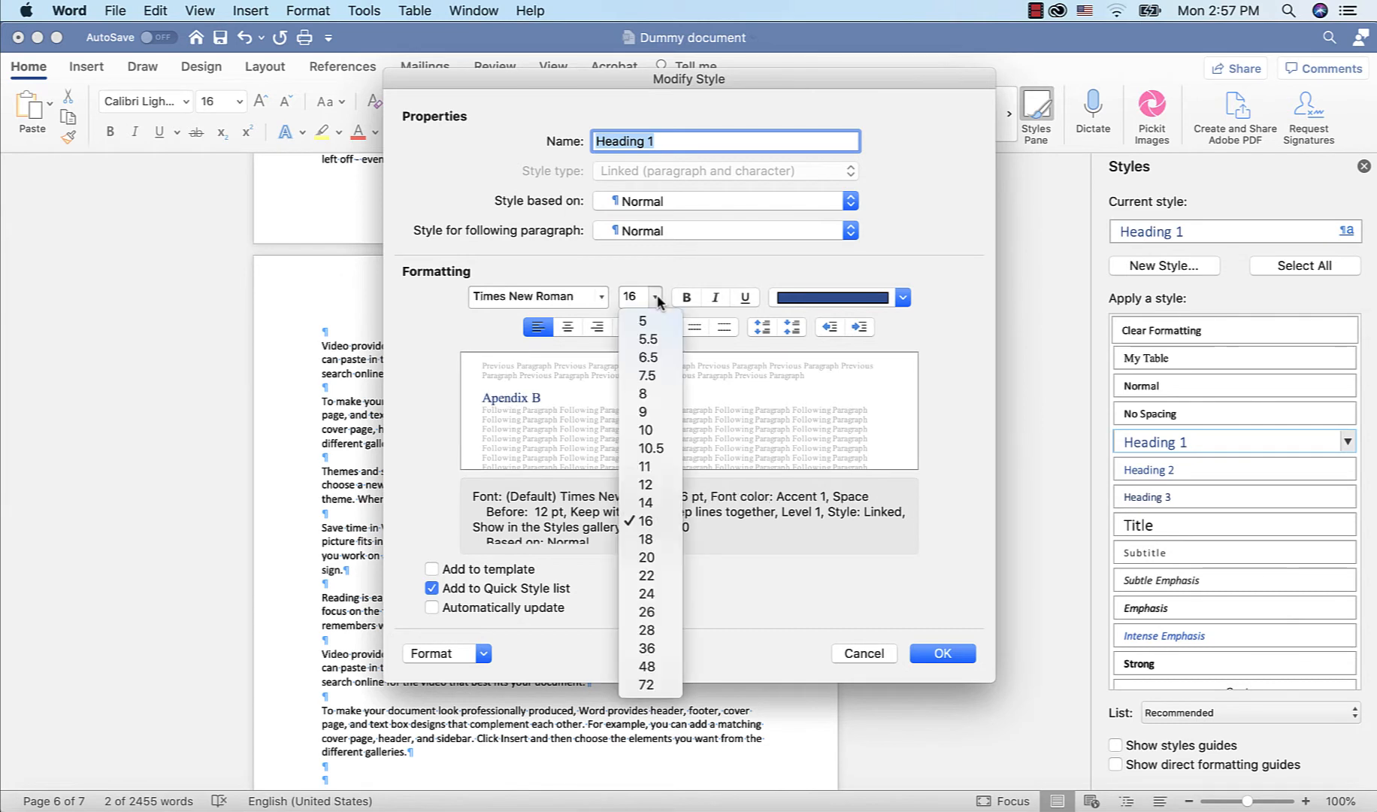
click(656, 482)
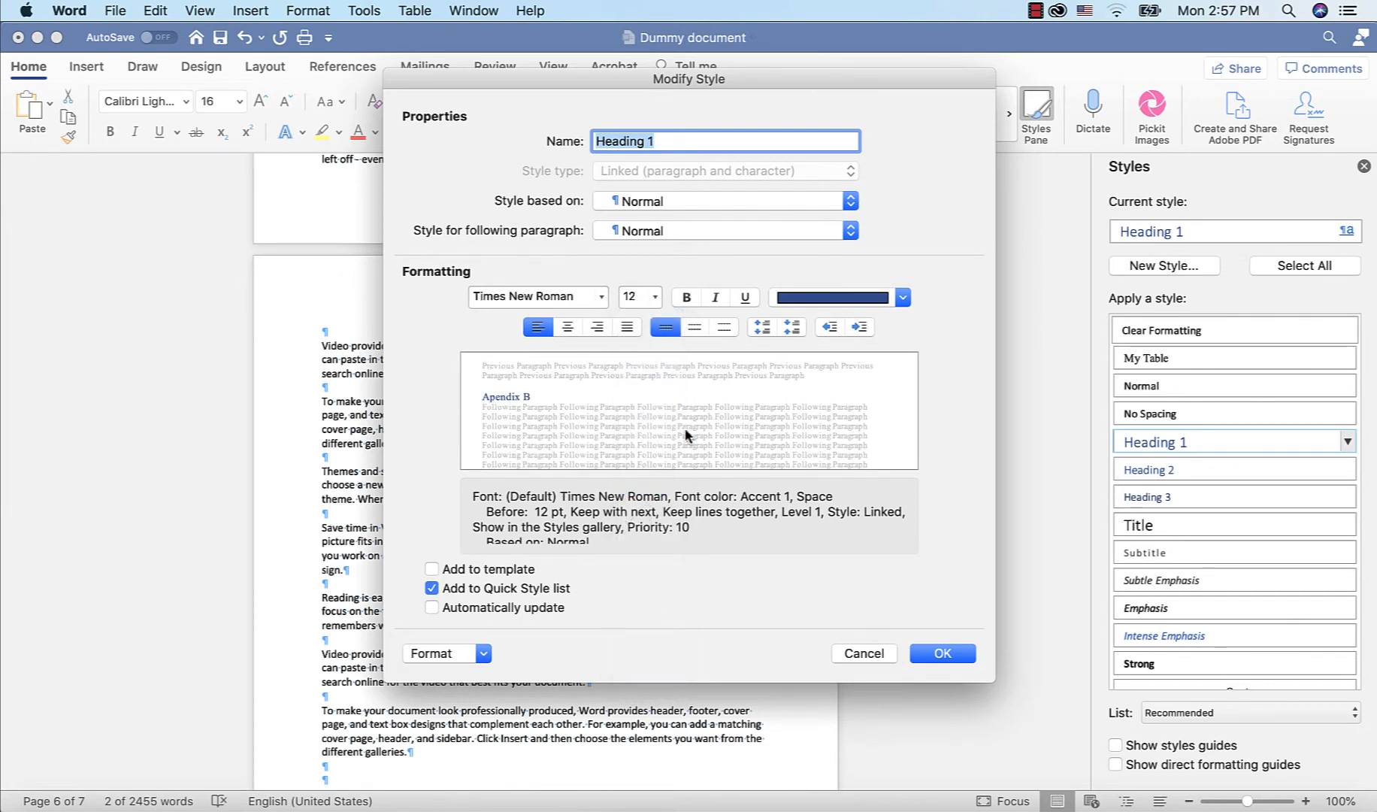
click(686, 299)
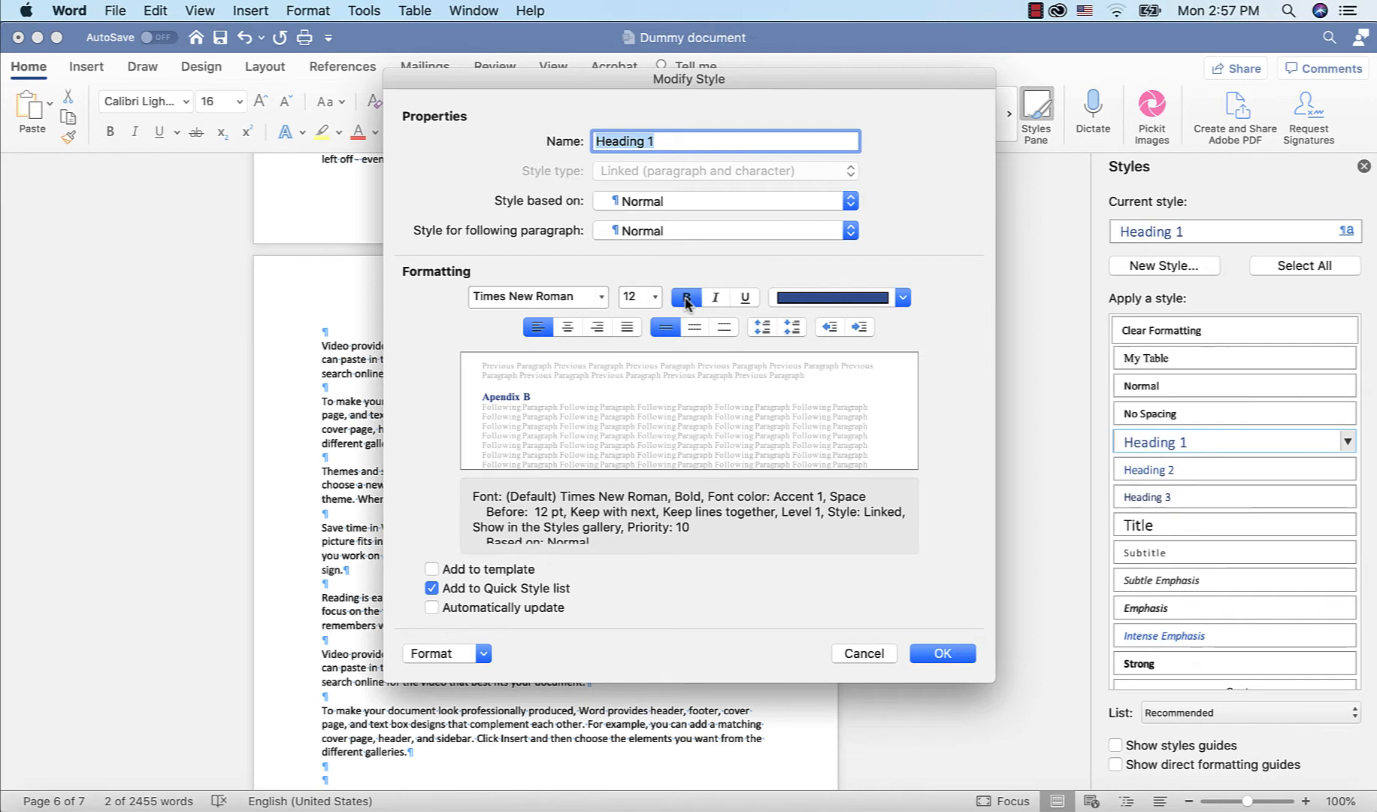
click(747, 300)
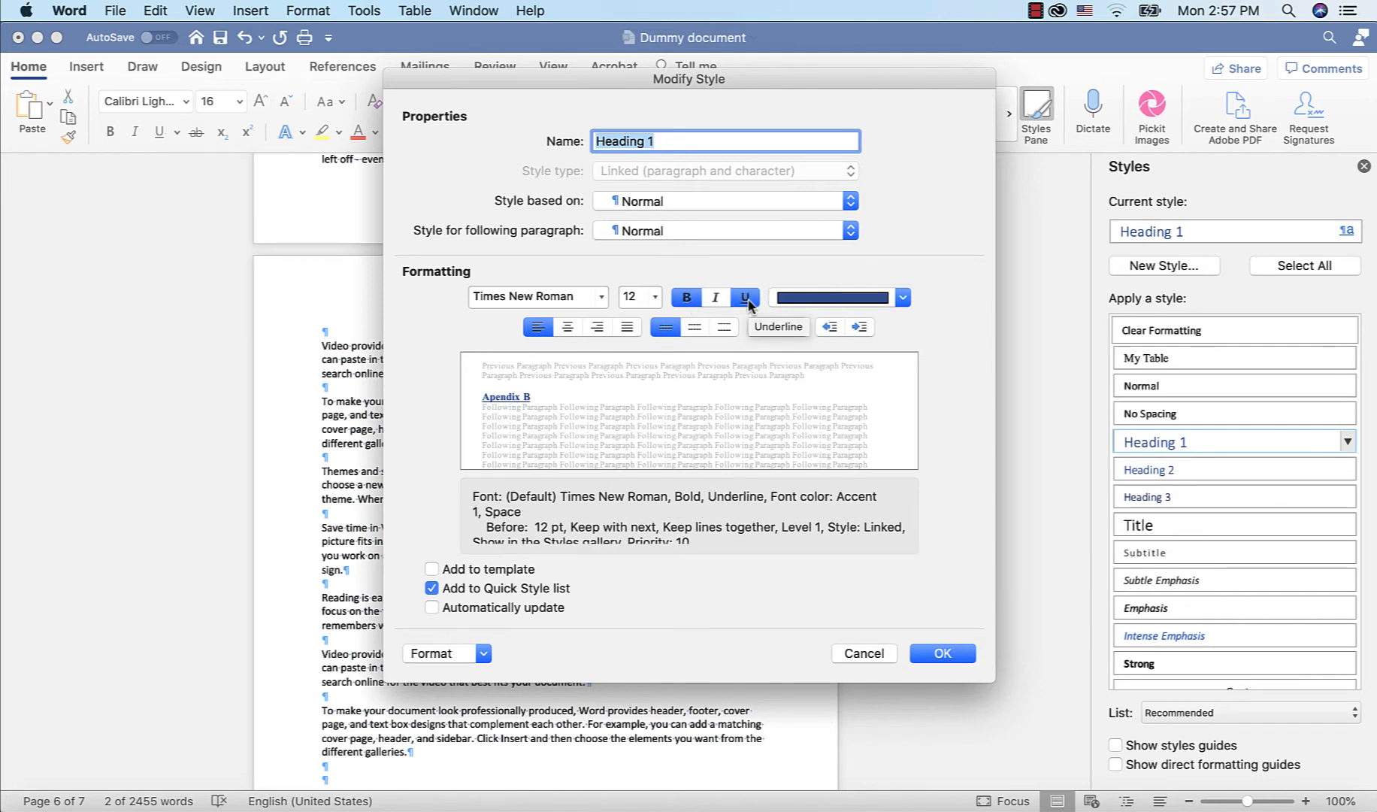
click(903, 298)
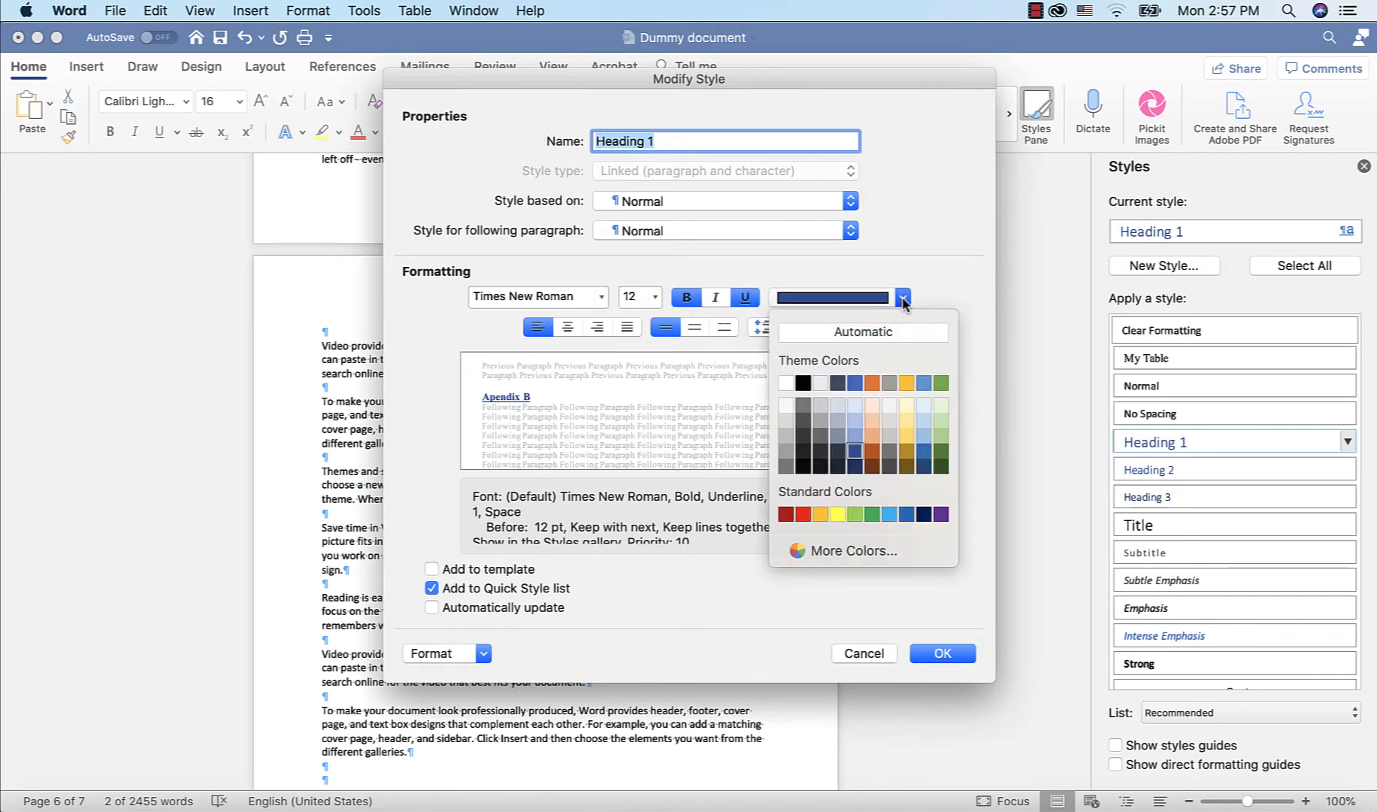
click(804, 385)
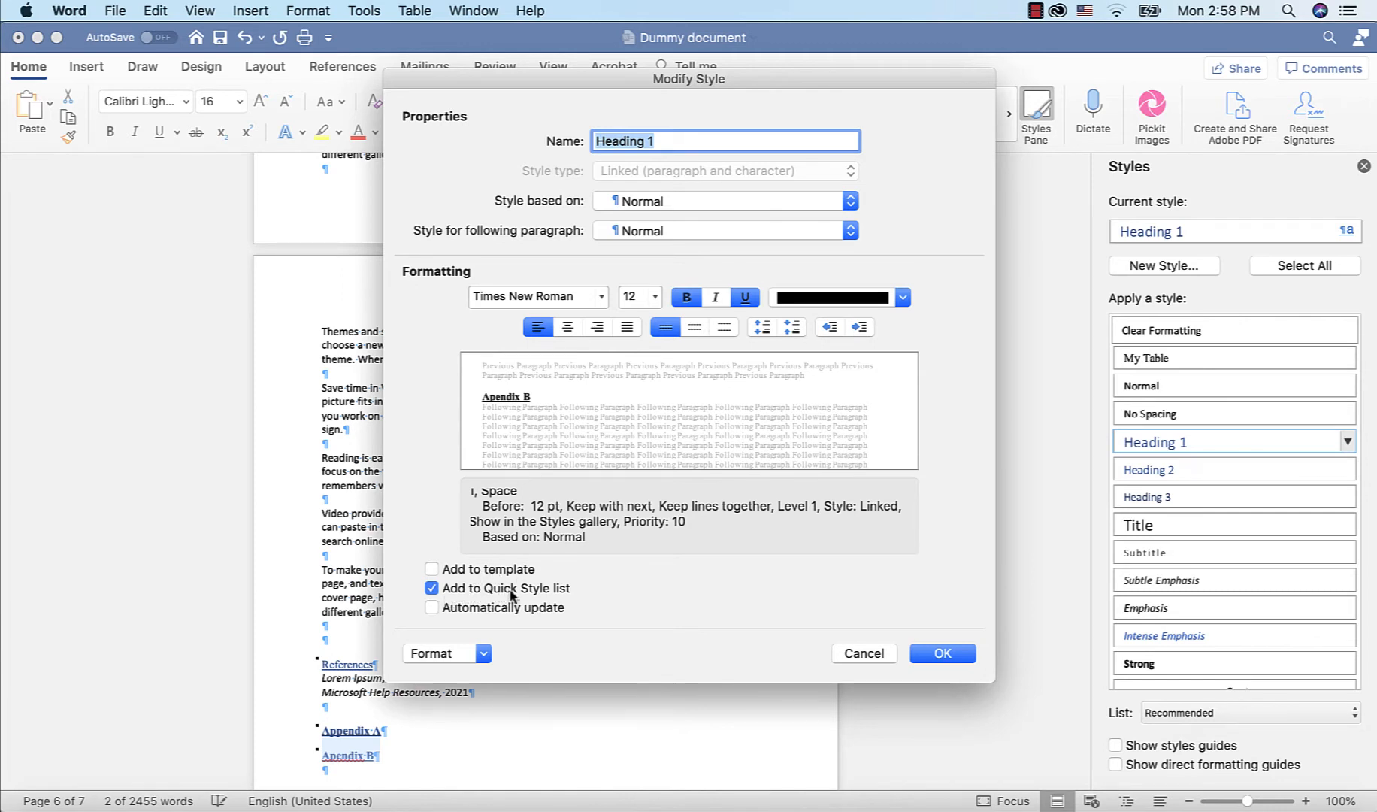
Enable automatic updating for the Heading 1 style and confirm the style changes
click(433, 607)
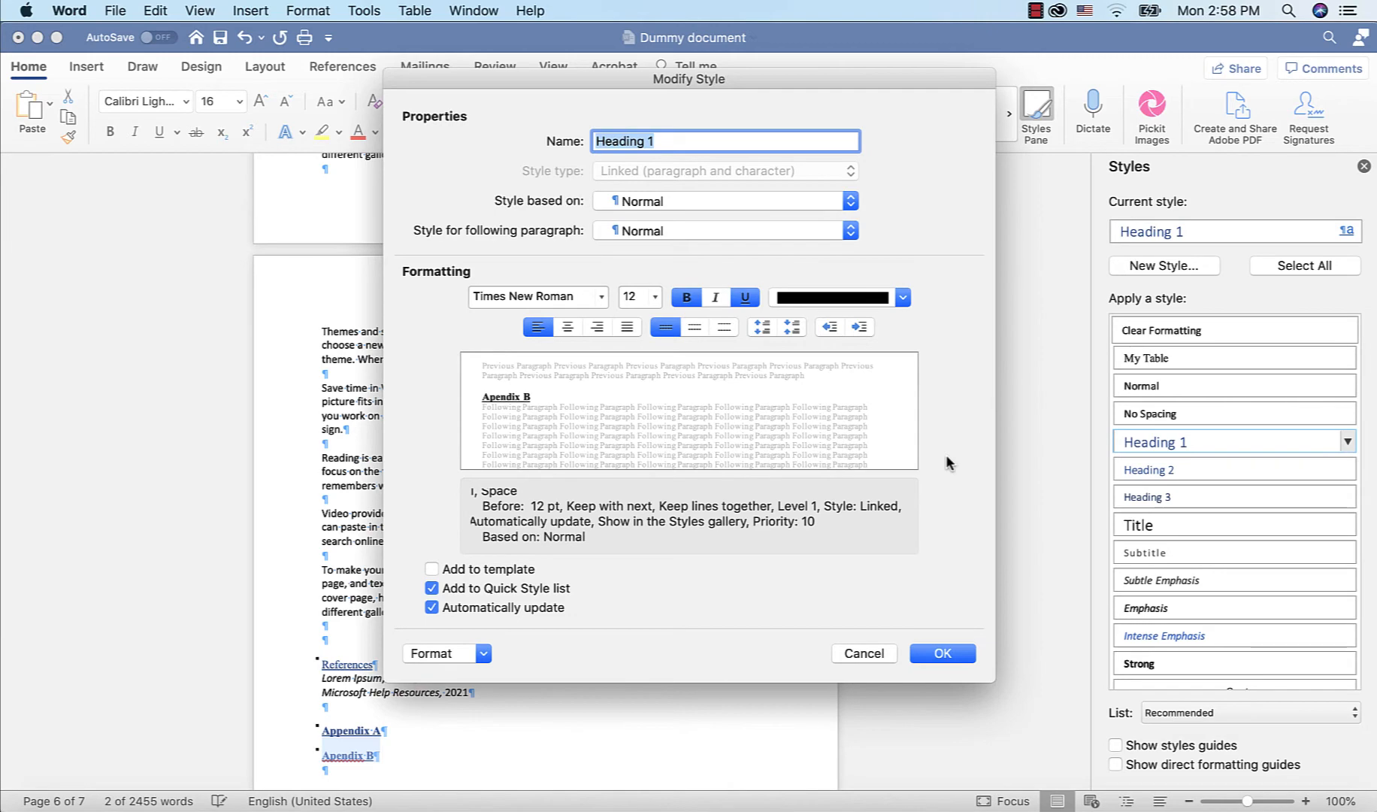
click(943, 654)
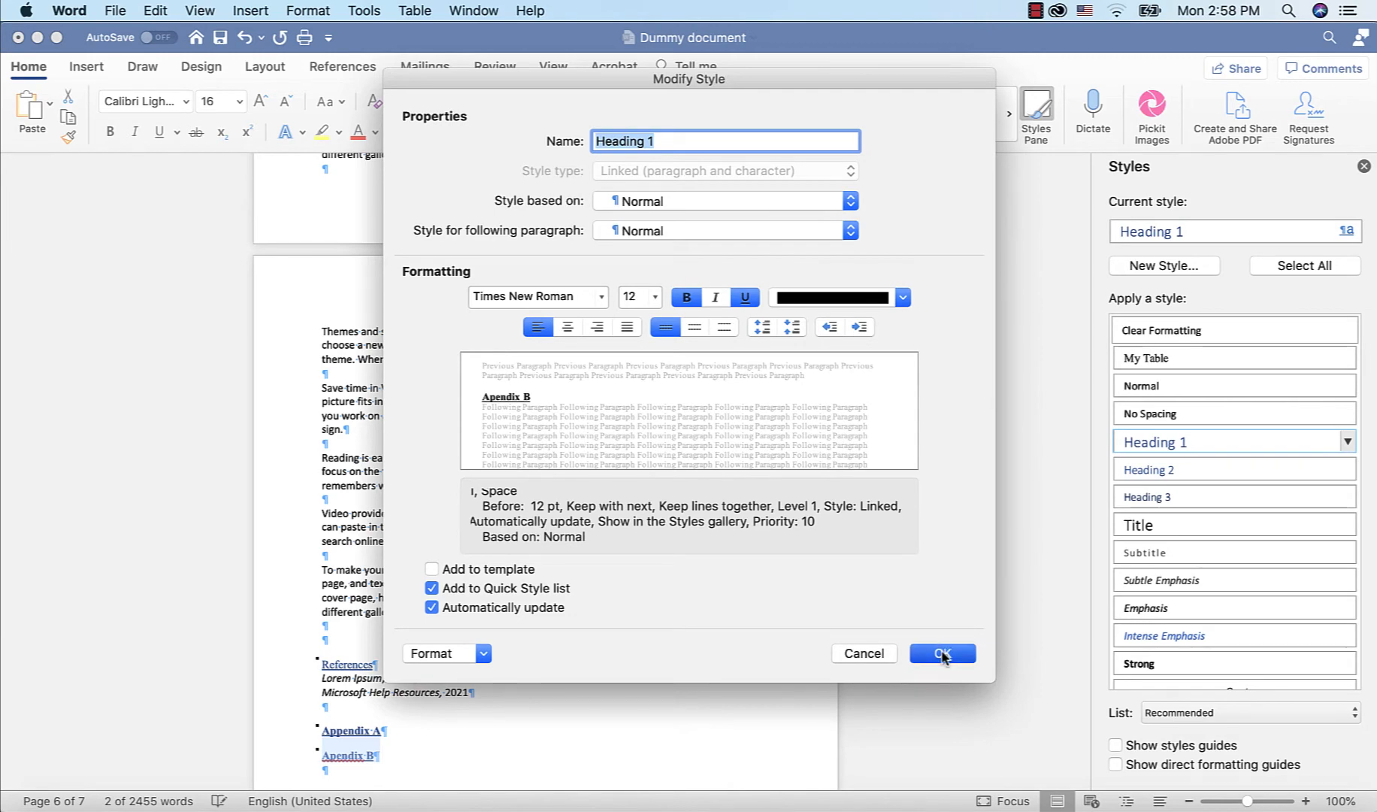
scroll(684, 548, up, 10)
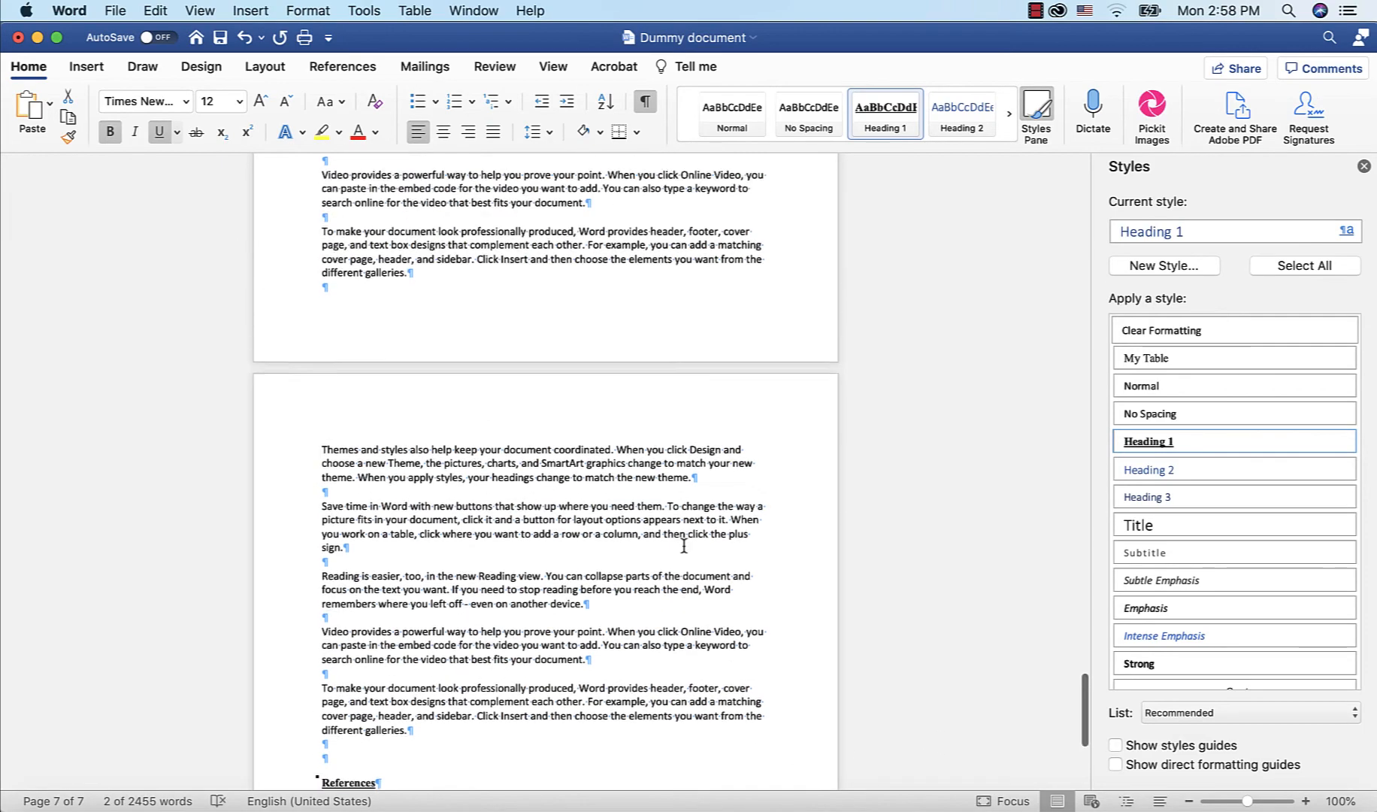
Left-align the first empty paragraph at the top of the first page
scroll(684, 545, up, 15)
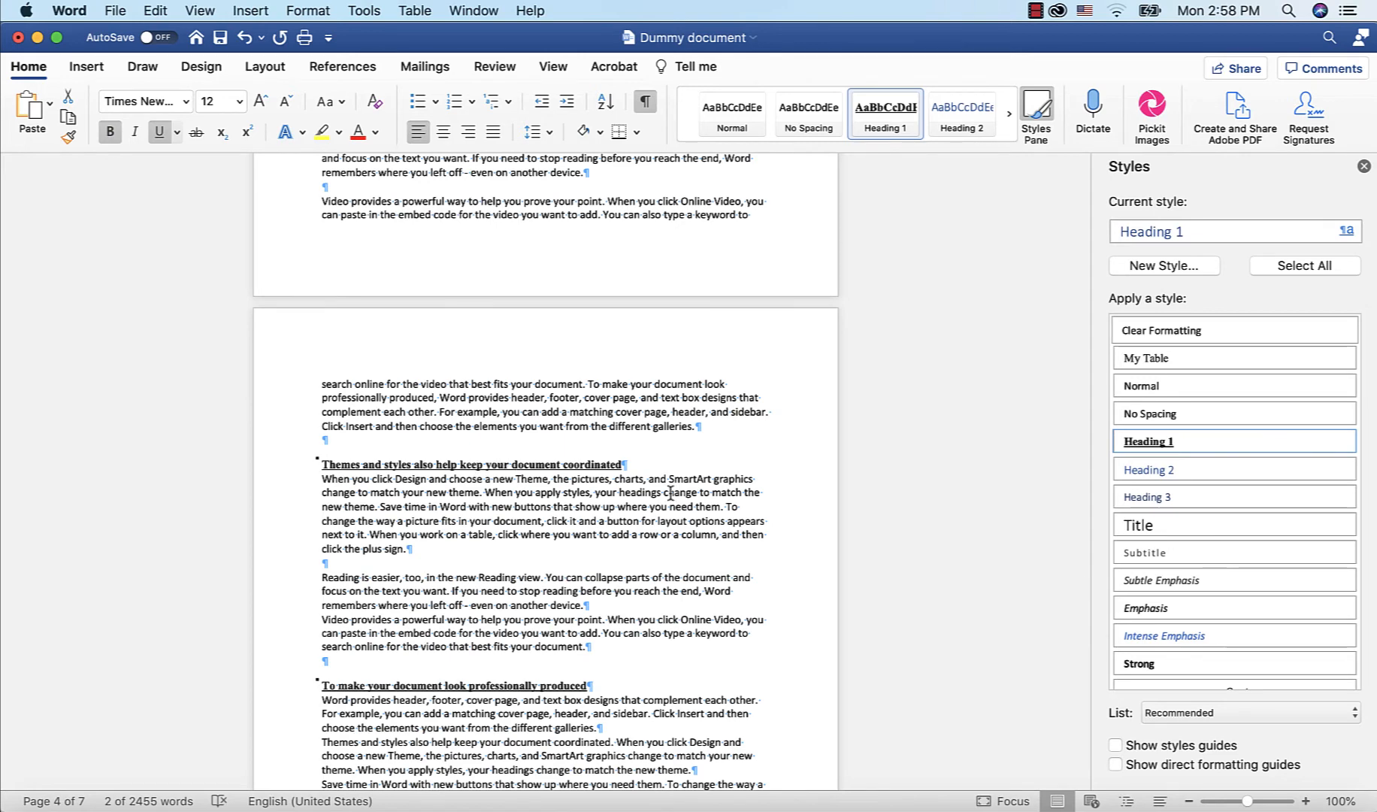
scroll(687, 499, up, 3)
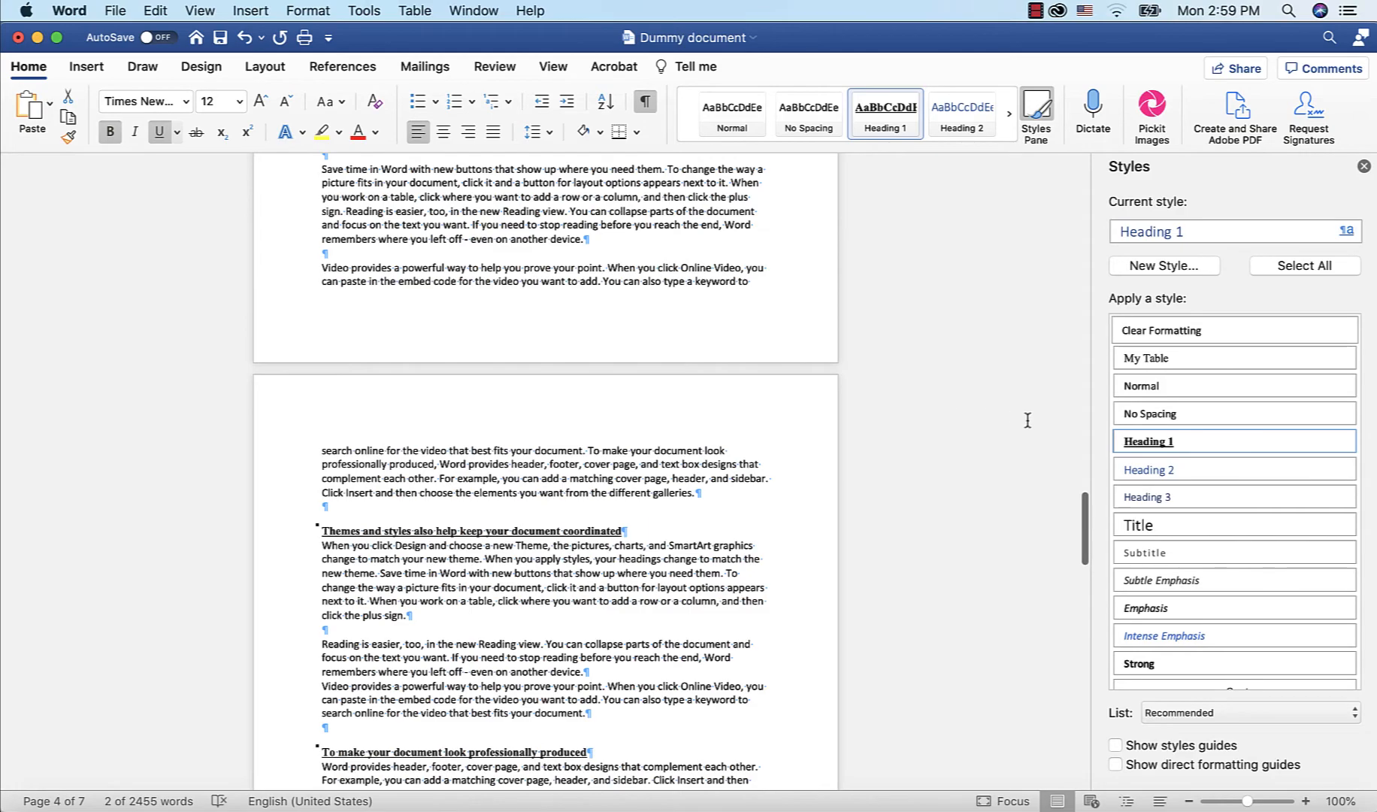
right_click(1297, 471)
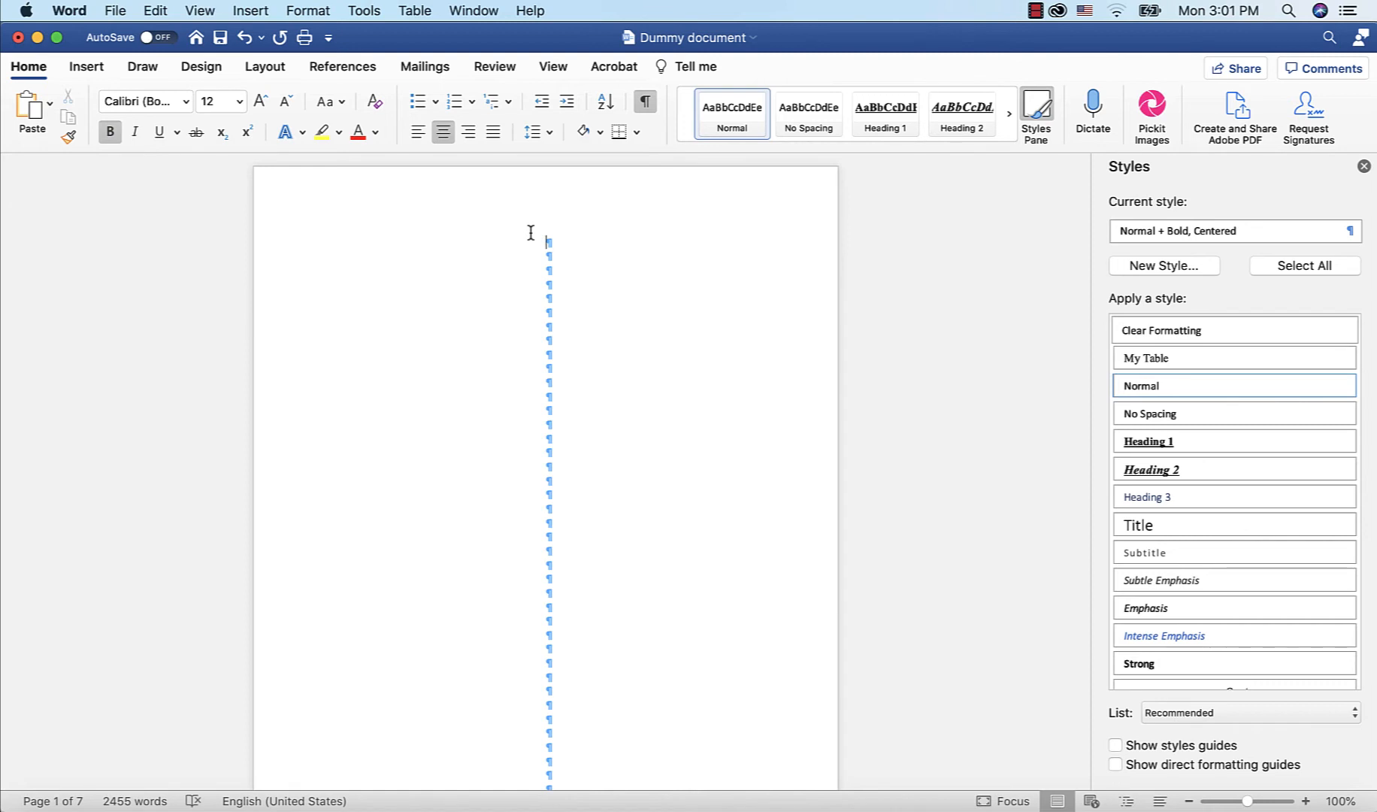
click(416, 134)
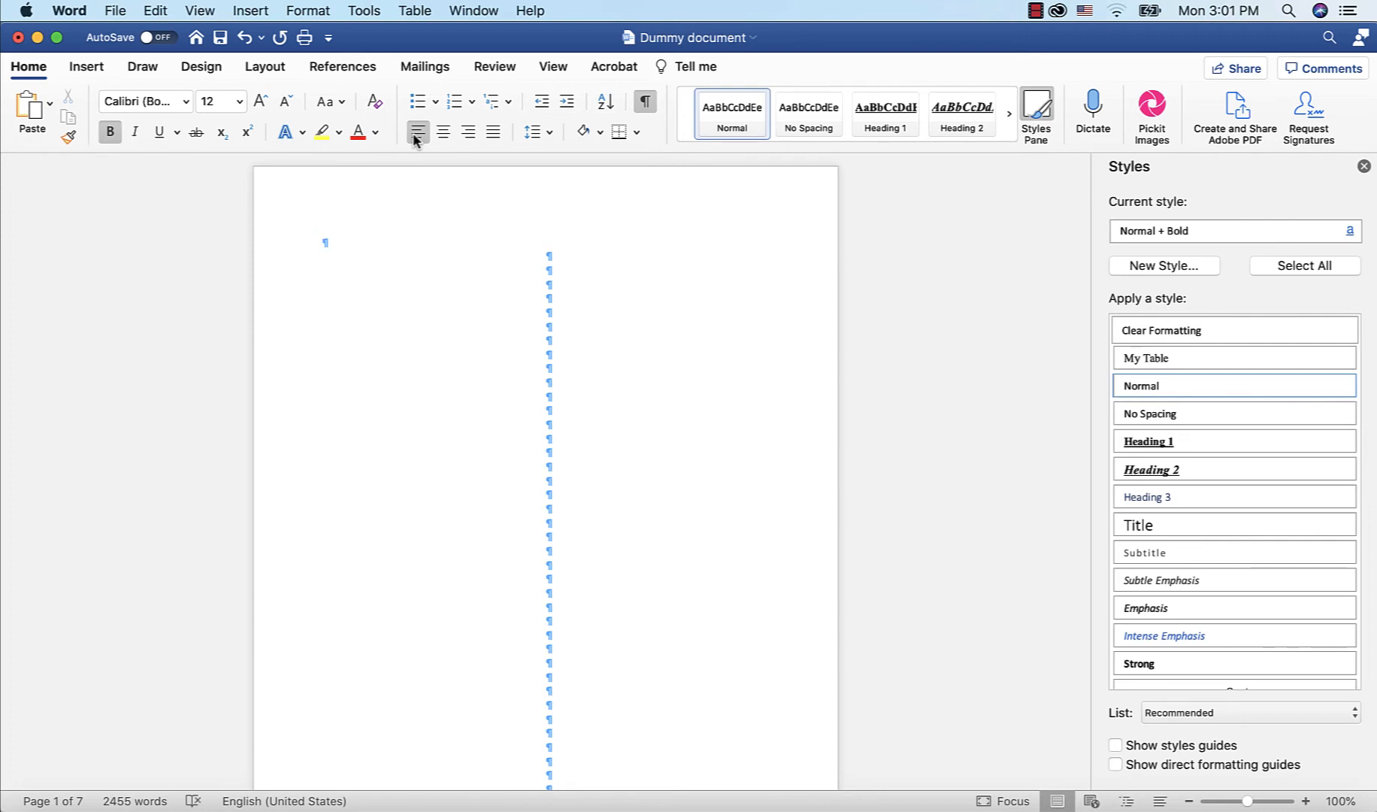
Insert a Classic automatic table of contents at the top of the first page
click(351, 71)
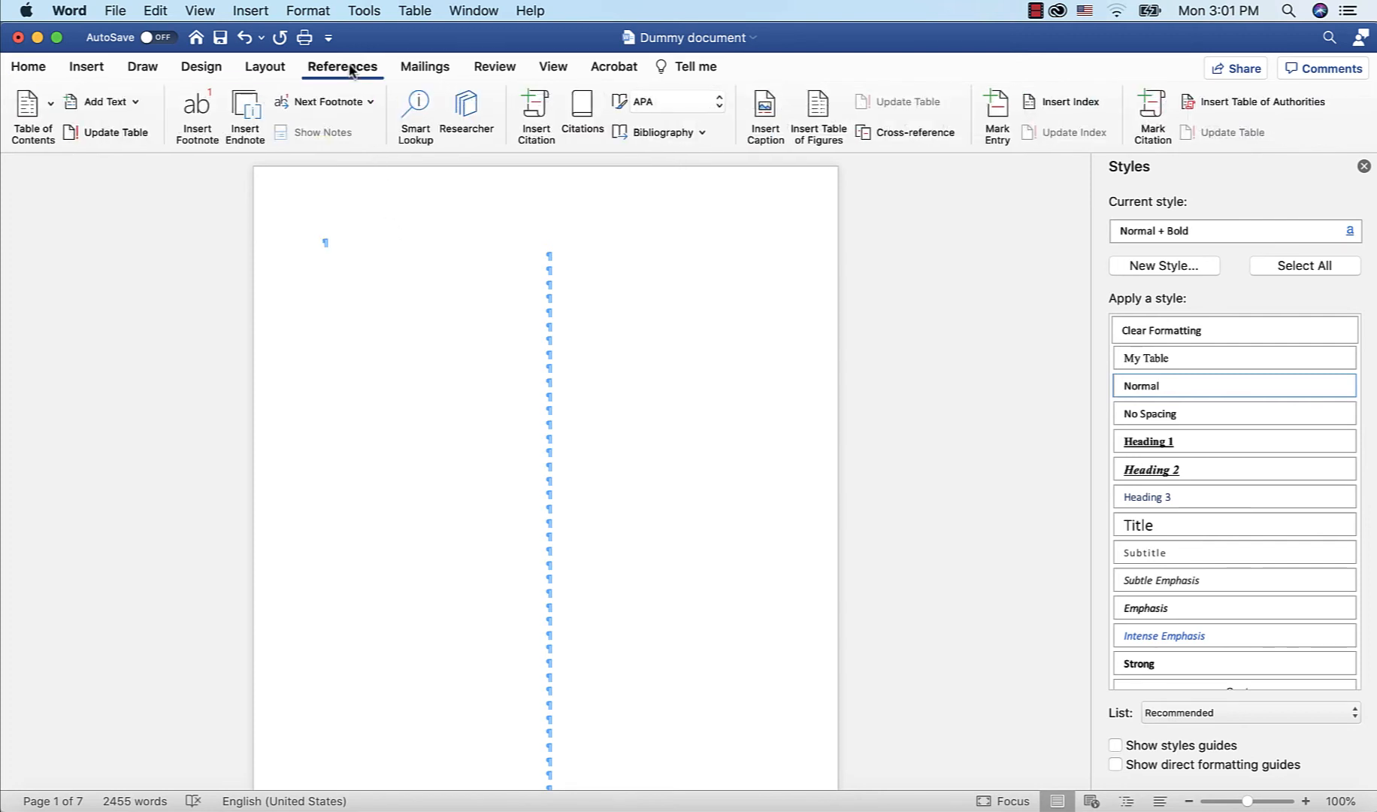
click(51, 109)
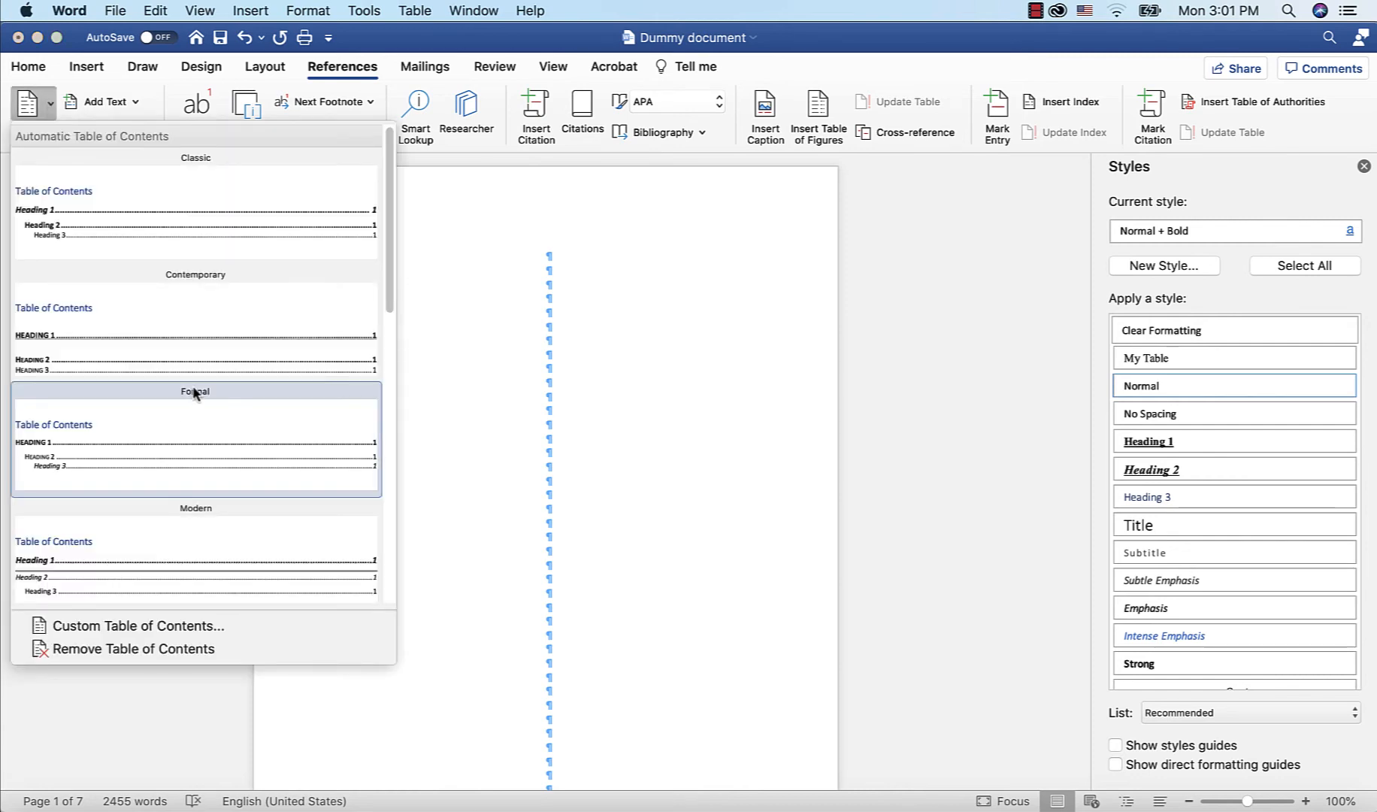
click(228, 216)
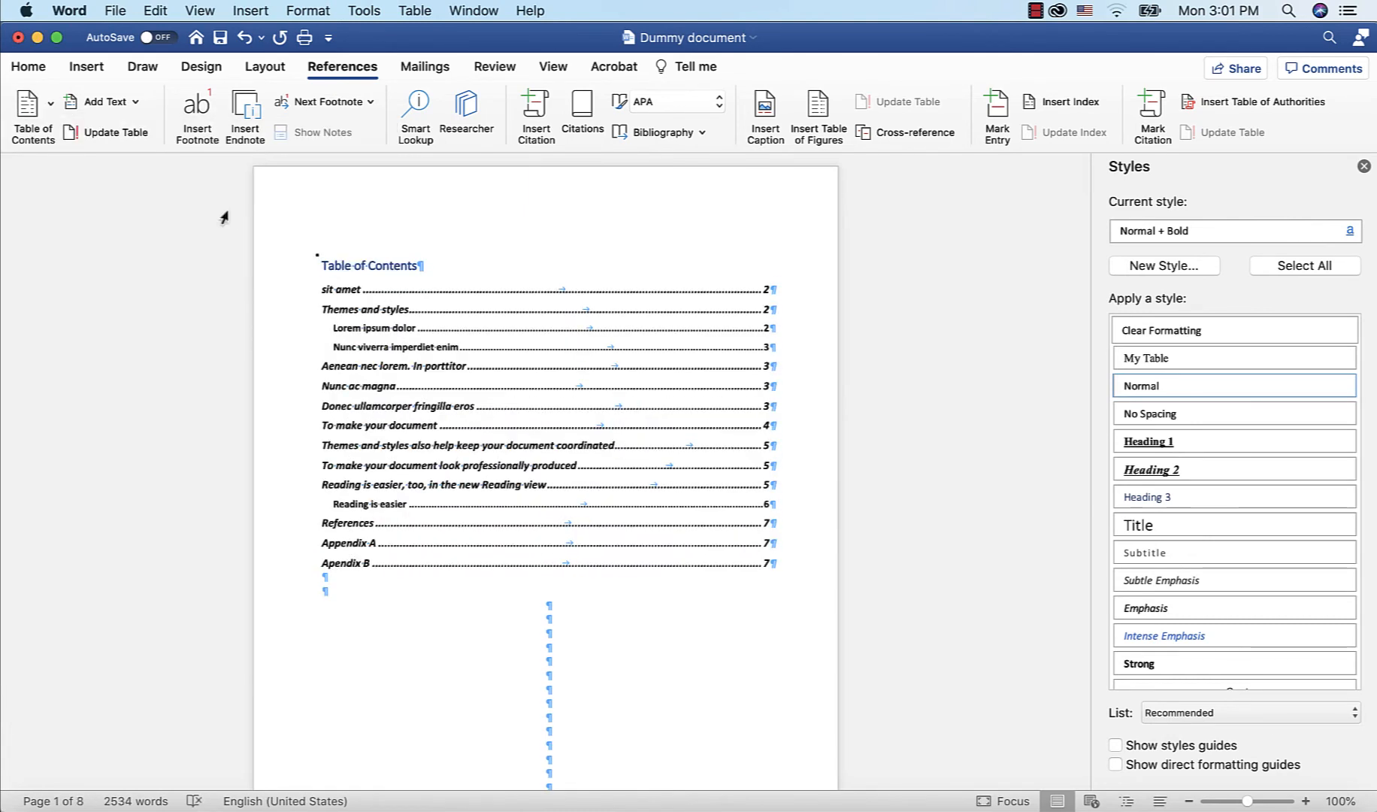
Update the entire table of contents
scroll(622, 482, down, 3)
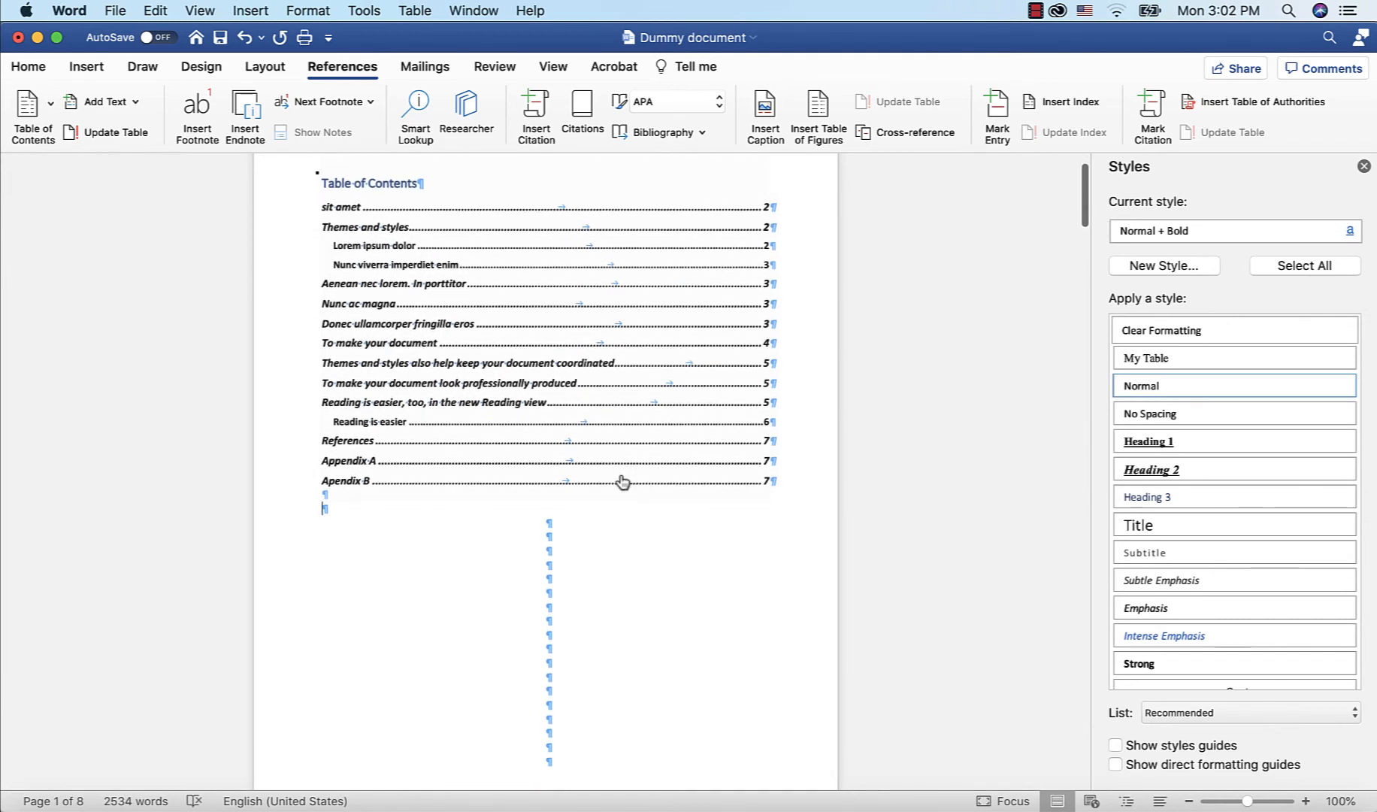
scroll(623, 481, down, 1)
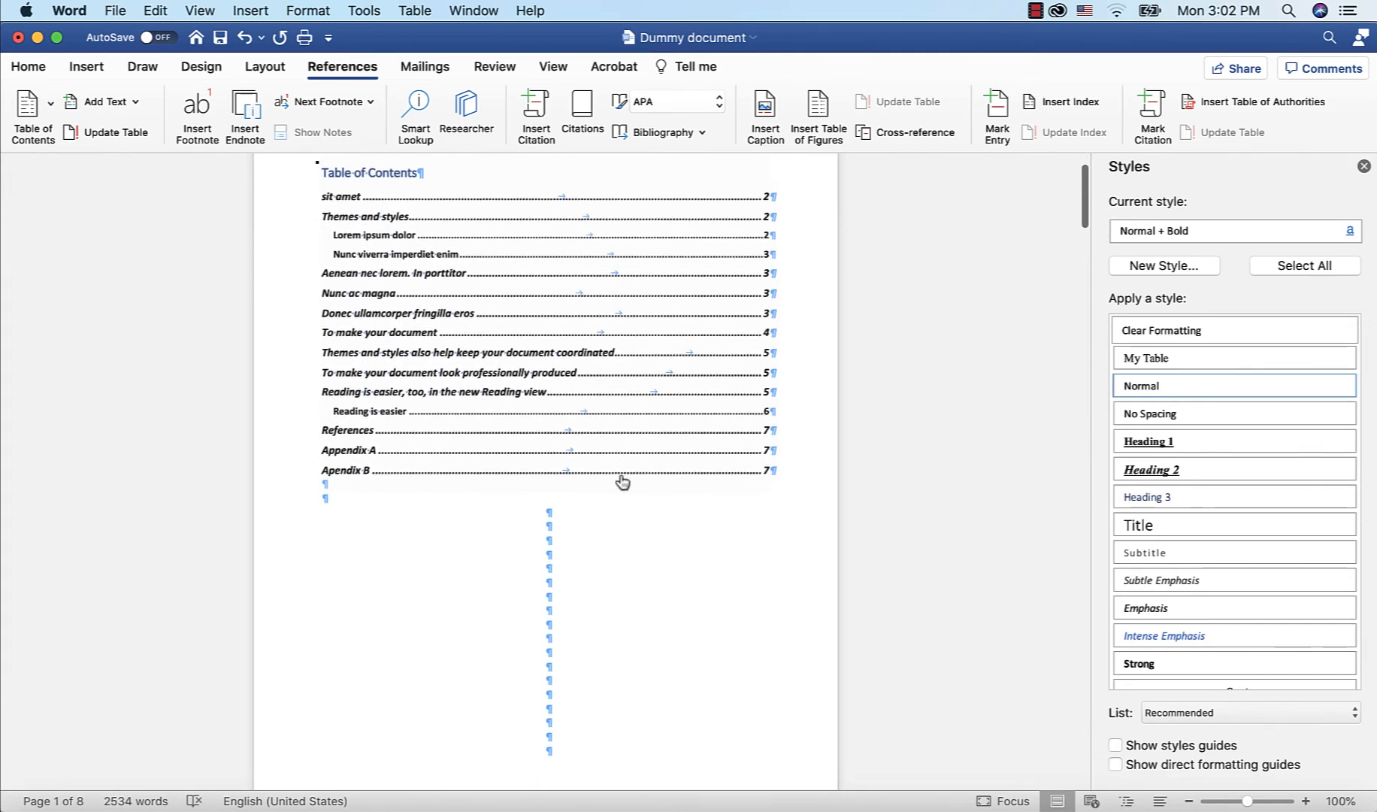
scroll(622, 482, up, 3)
click(330, 265)
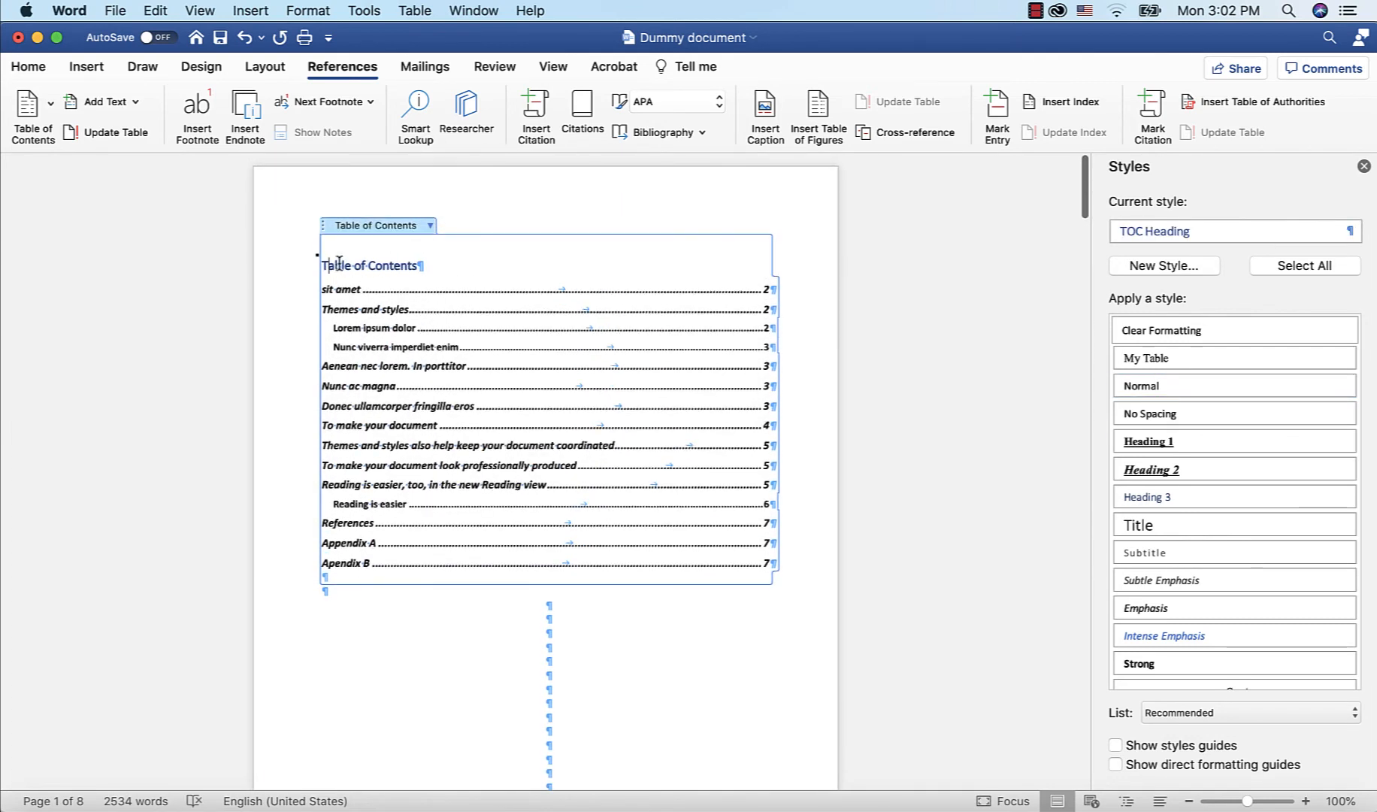
click(430, 225)
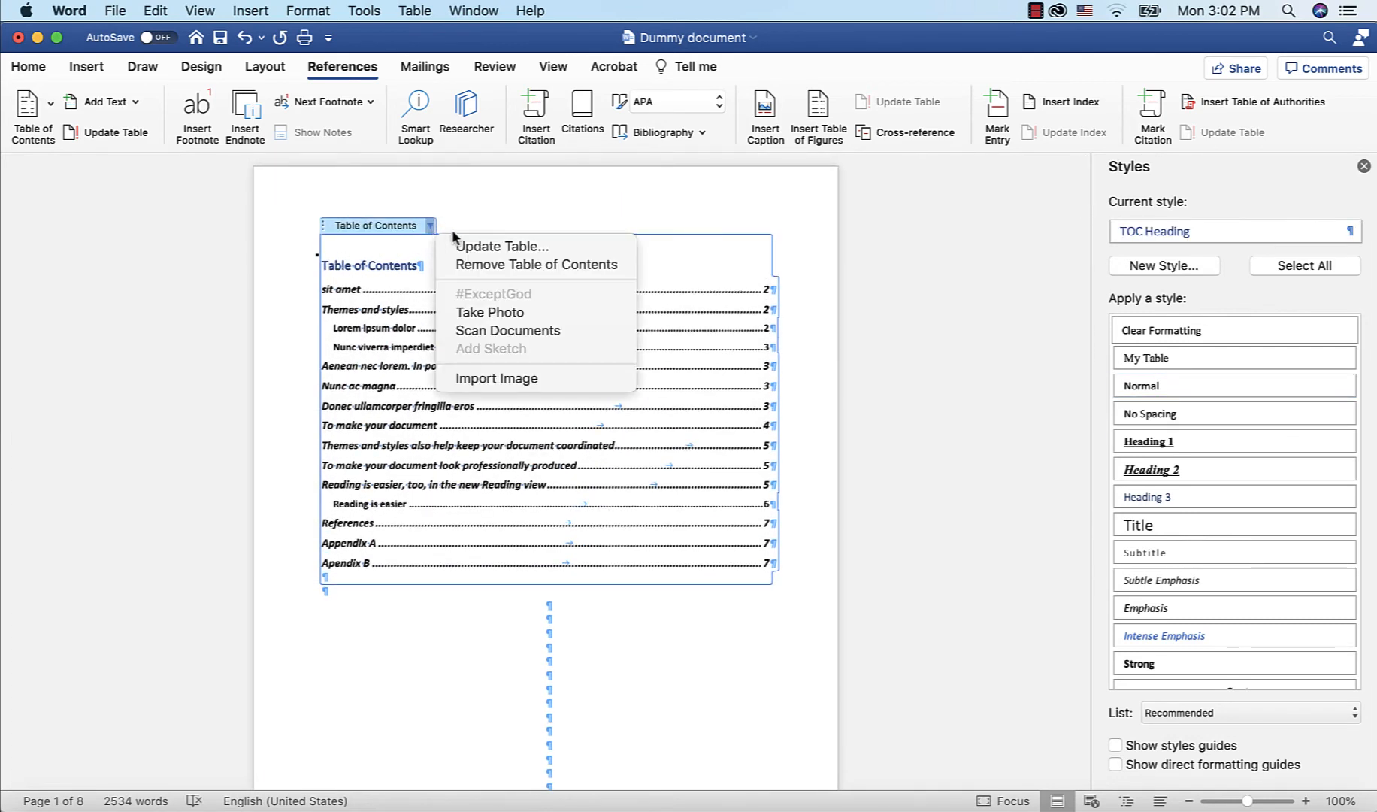
click(480, 247)
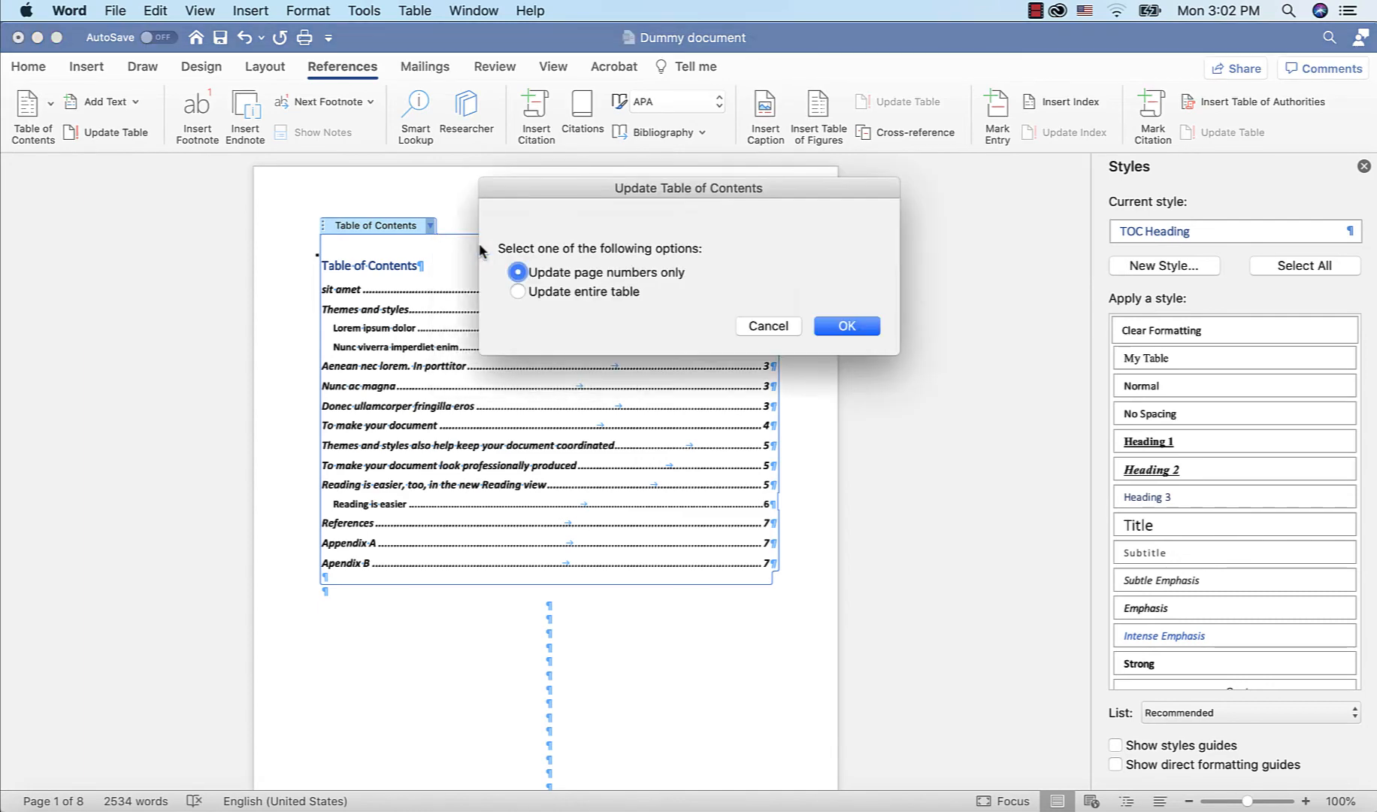
click(517, 292)
click(842, 331)
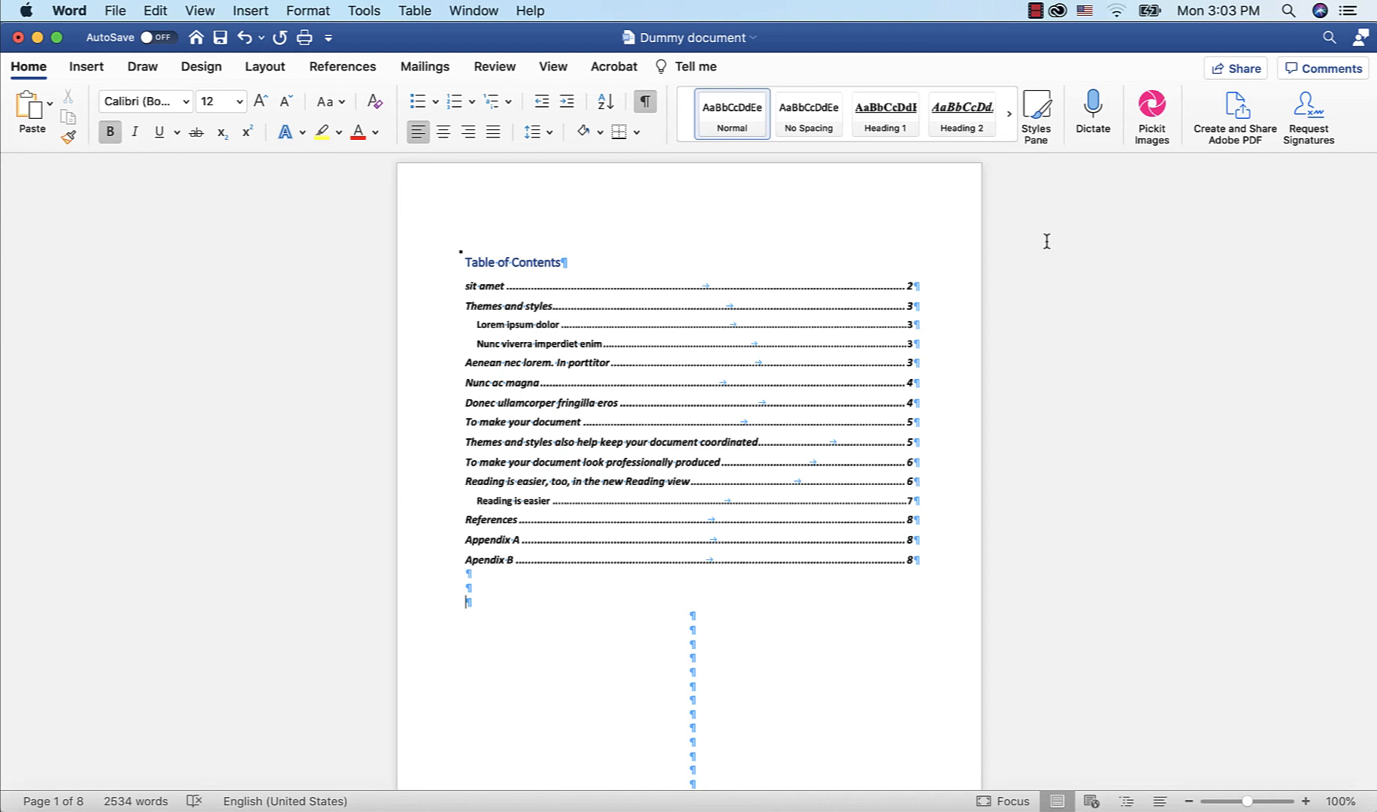
Create a new paragraph style named List Tables, based on Caption, with Caption as the following paragraph style
click(1029, 108)
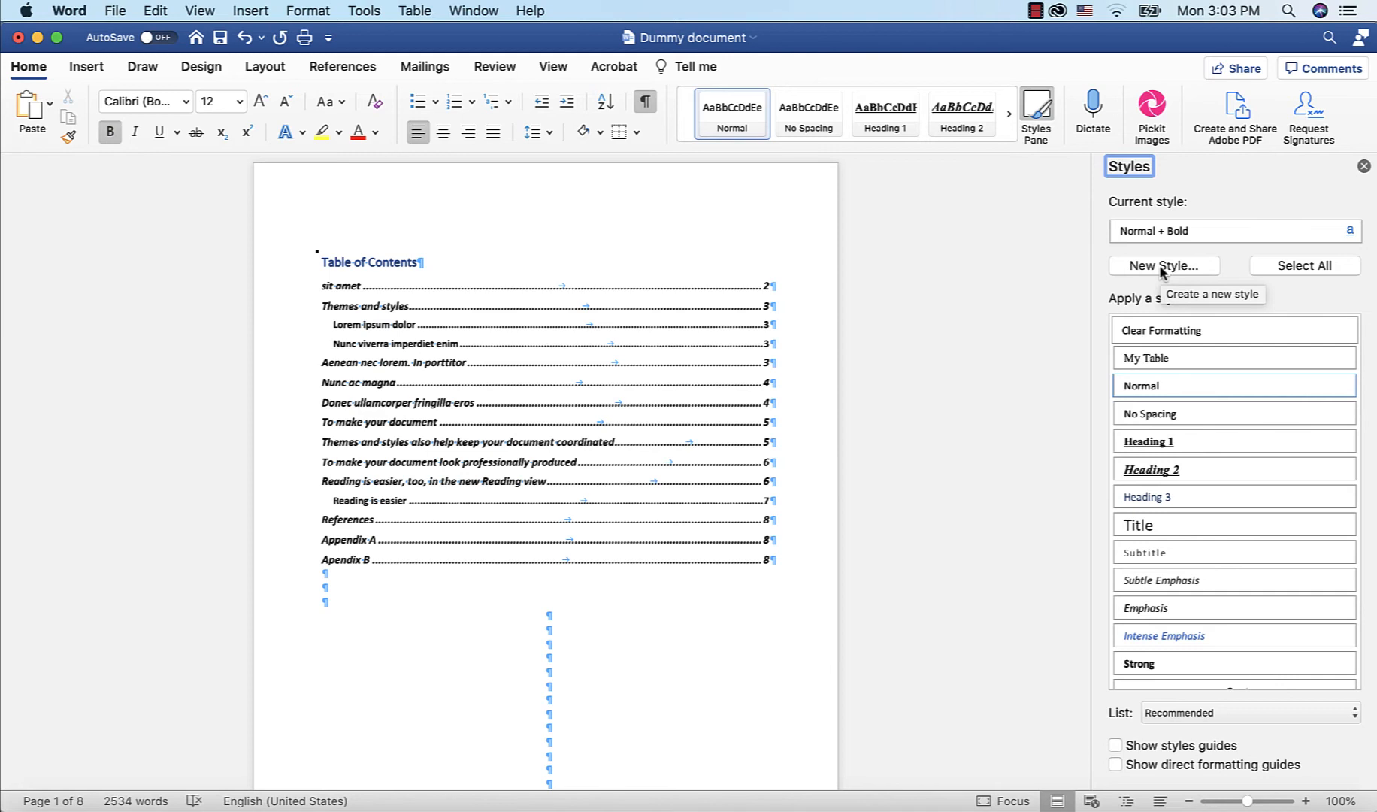
click(1158, 264)
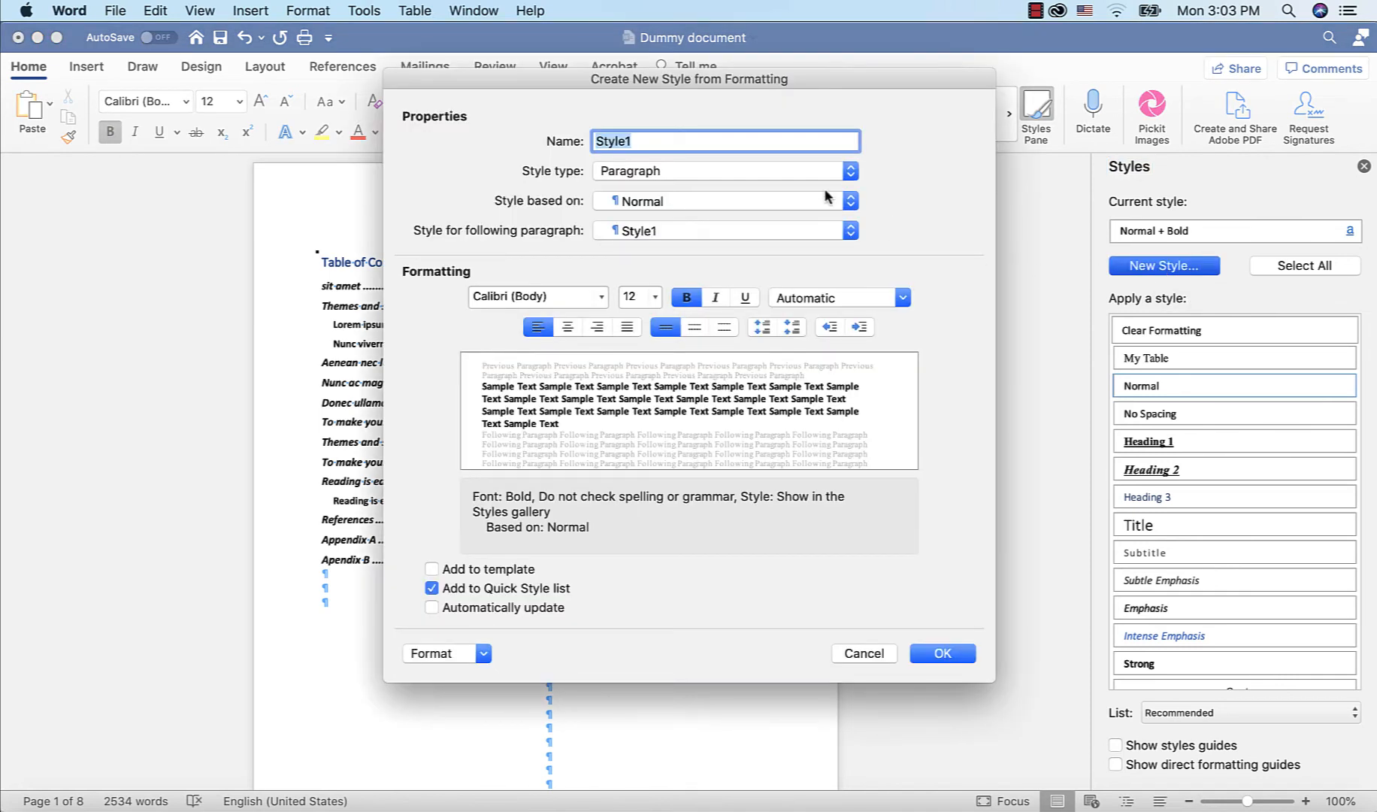
key(BackSpace)
text(List Tables)
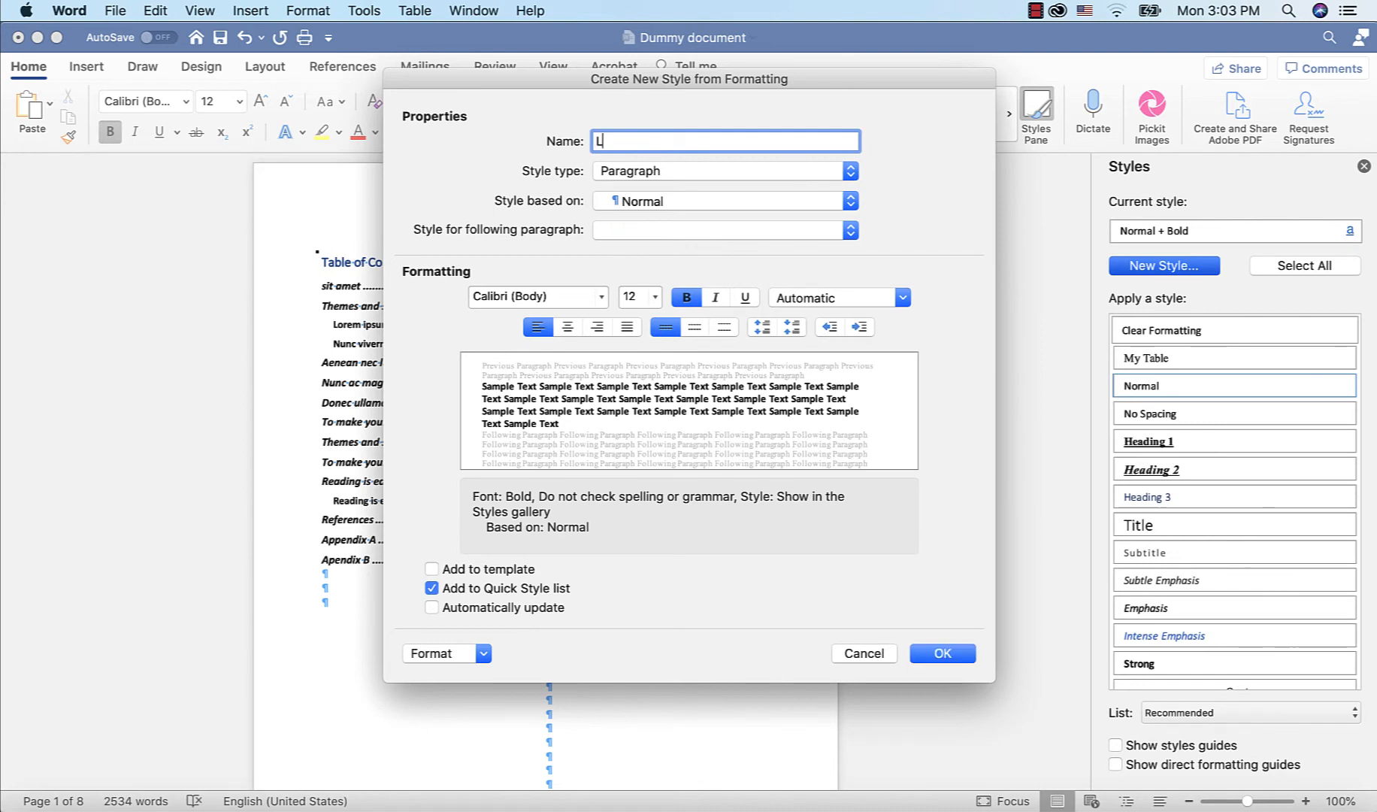
click(810, 202)
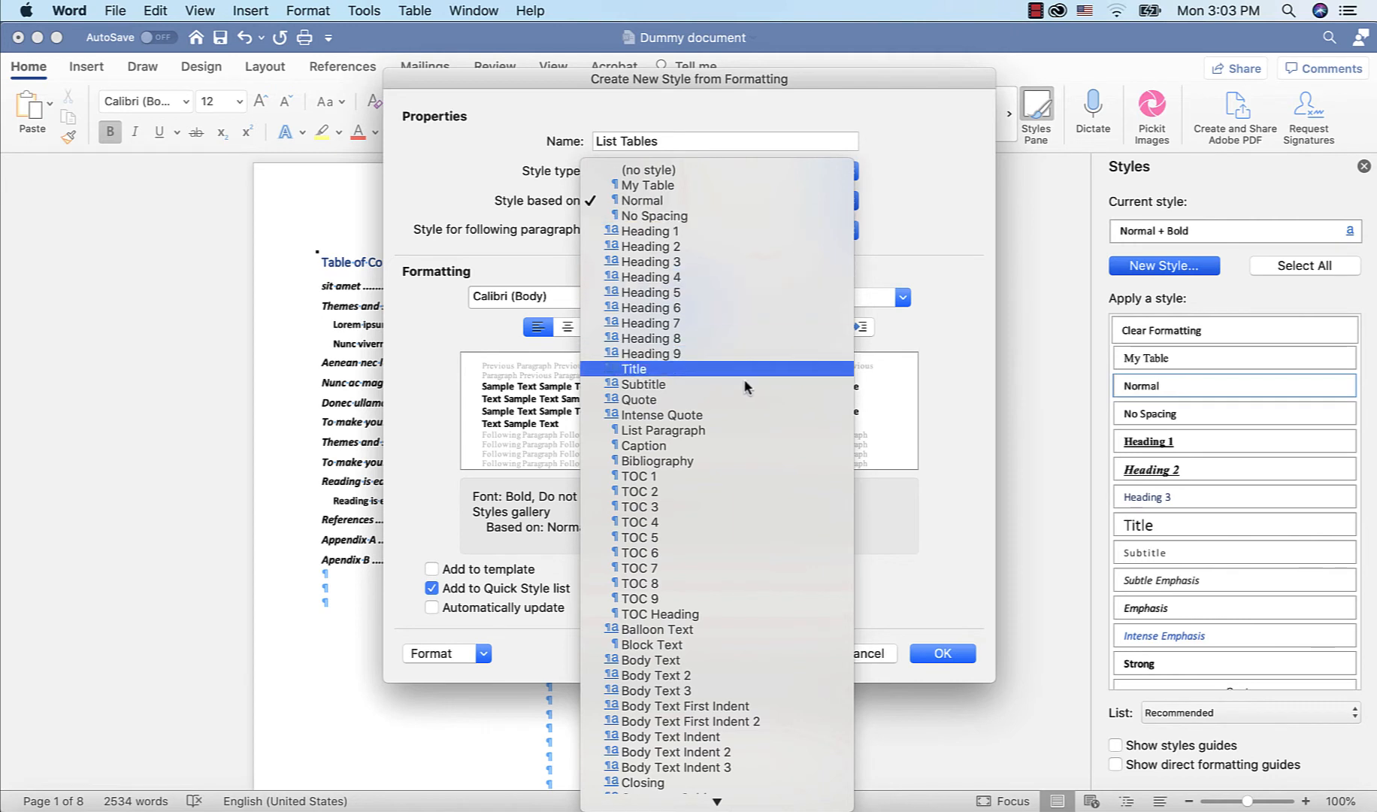
click(715, 448)
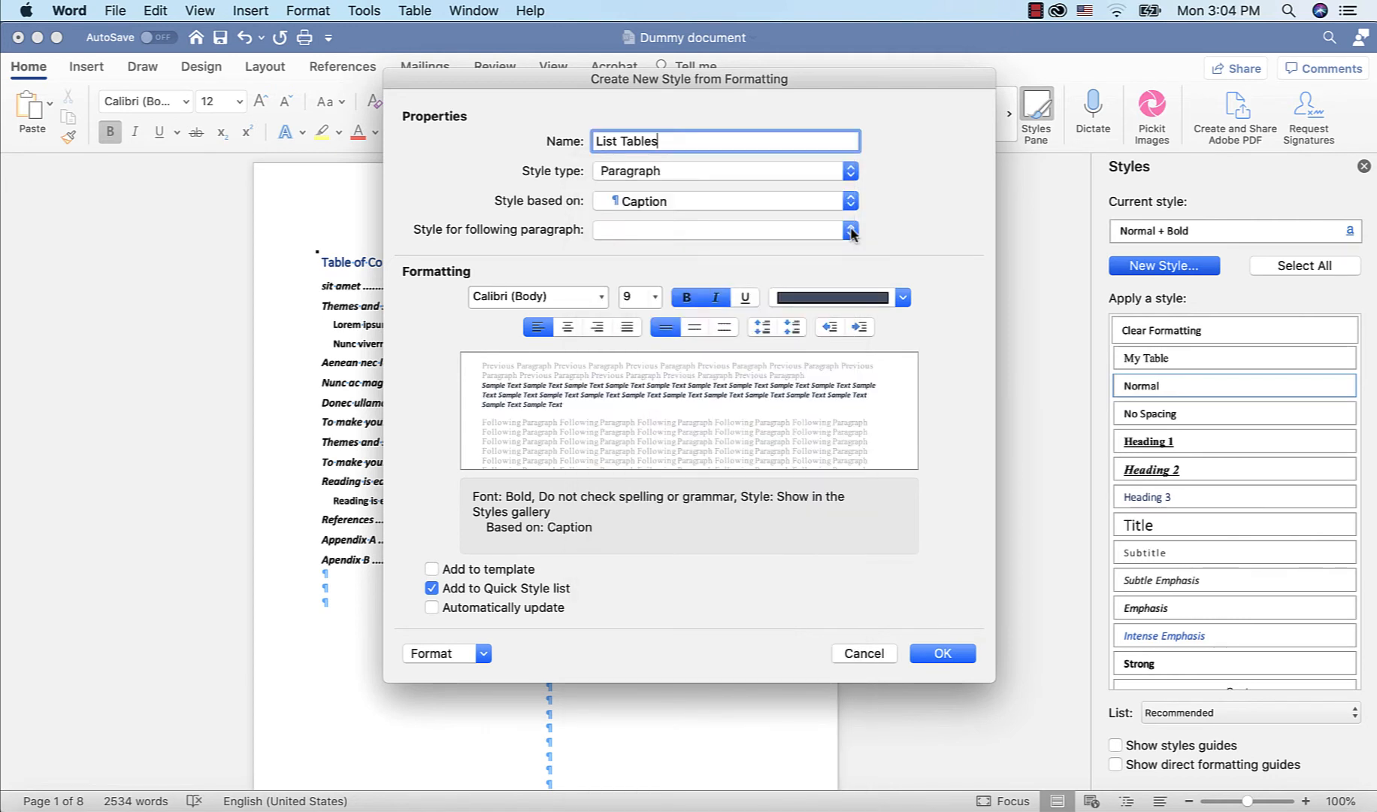
click(851, 231)
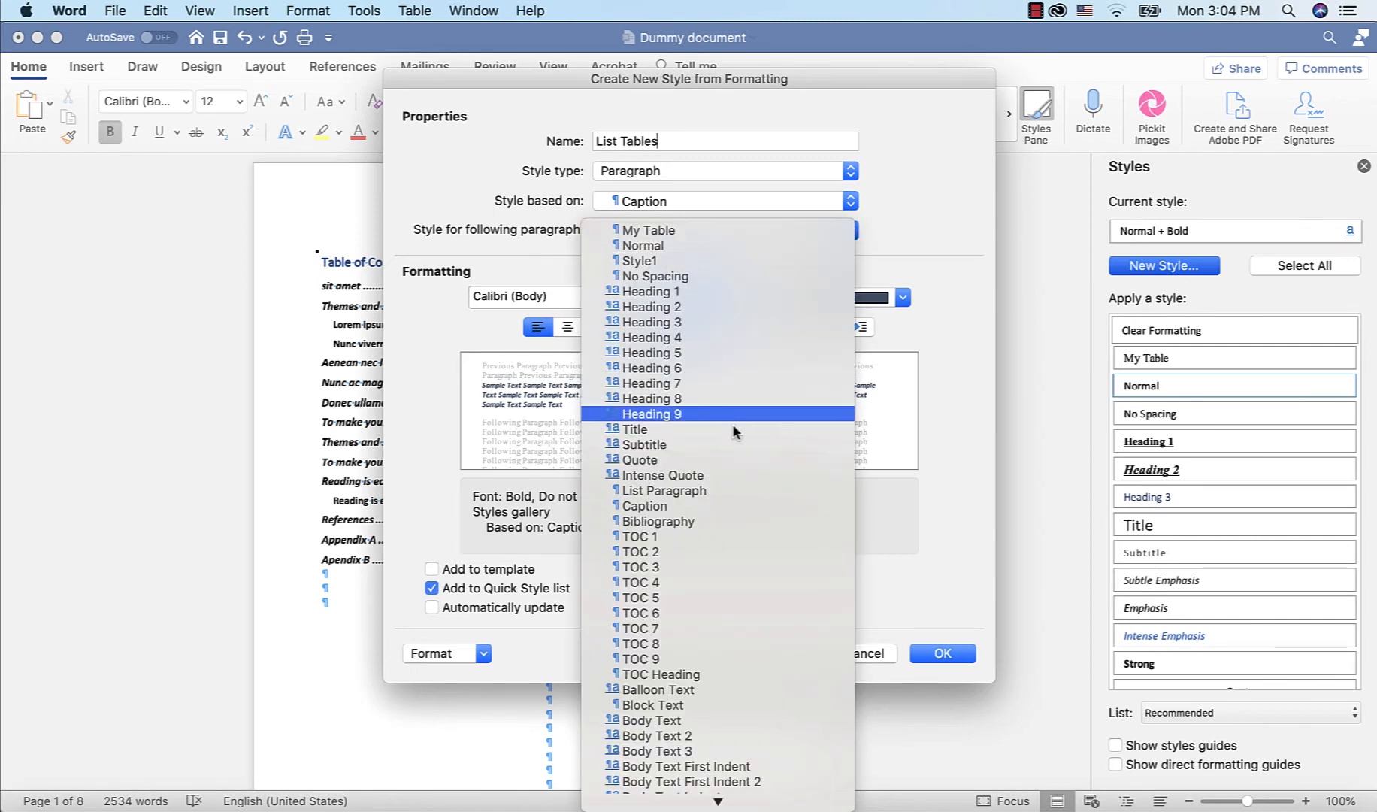
click(716, 506)
Format the List Tables style as Times New Roman 12 pt, black, centered, with automatic updating, and confirm it
click(601, 296)
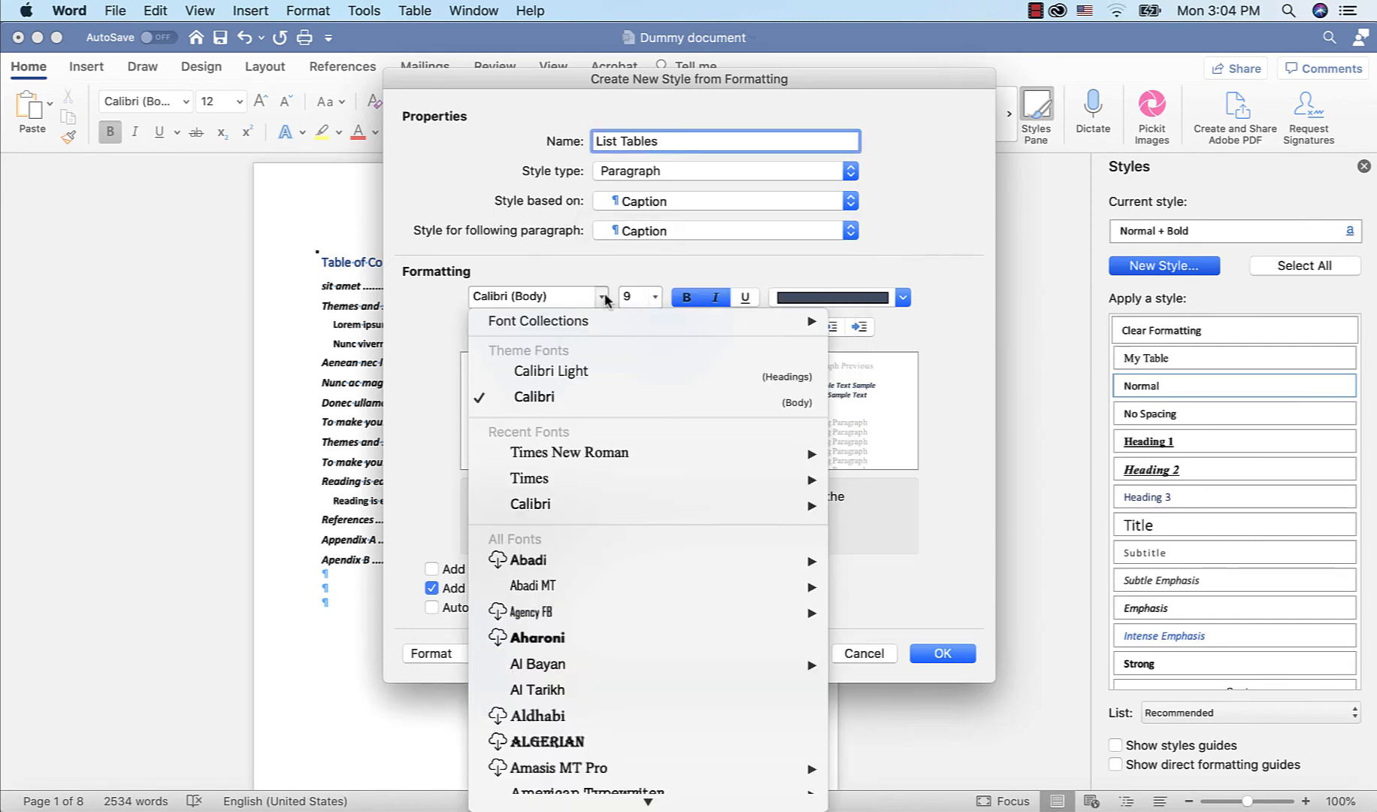
mouse_move(808, 452)
click(932, 452)
click(654, 297)
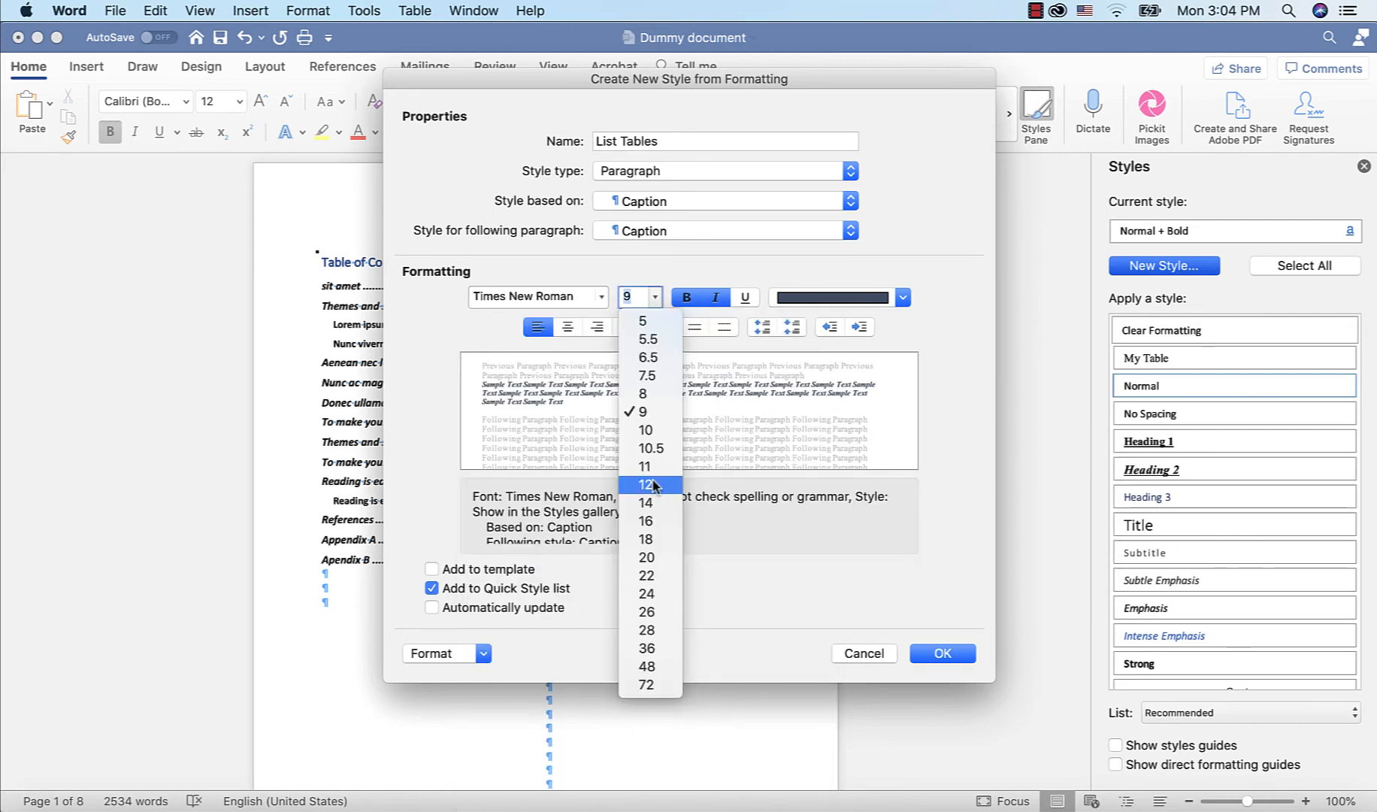
click(653, 485)
click(902, 297)
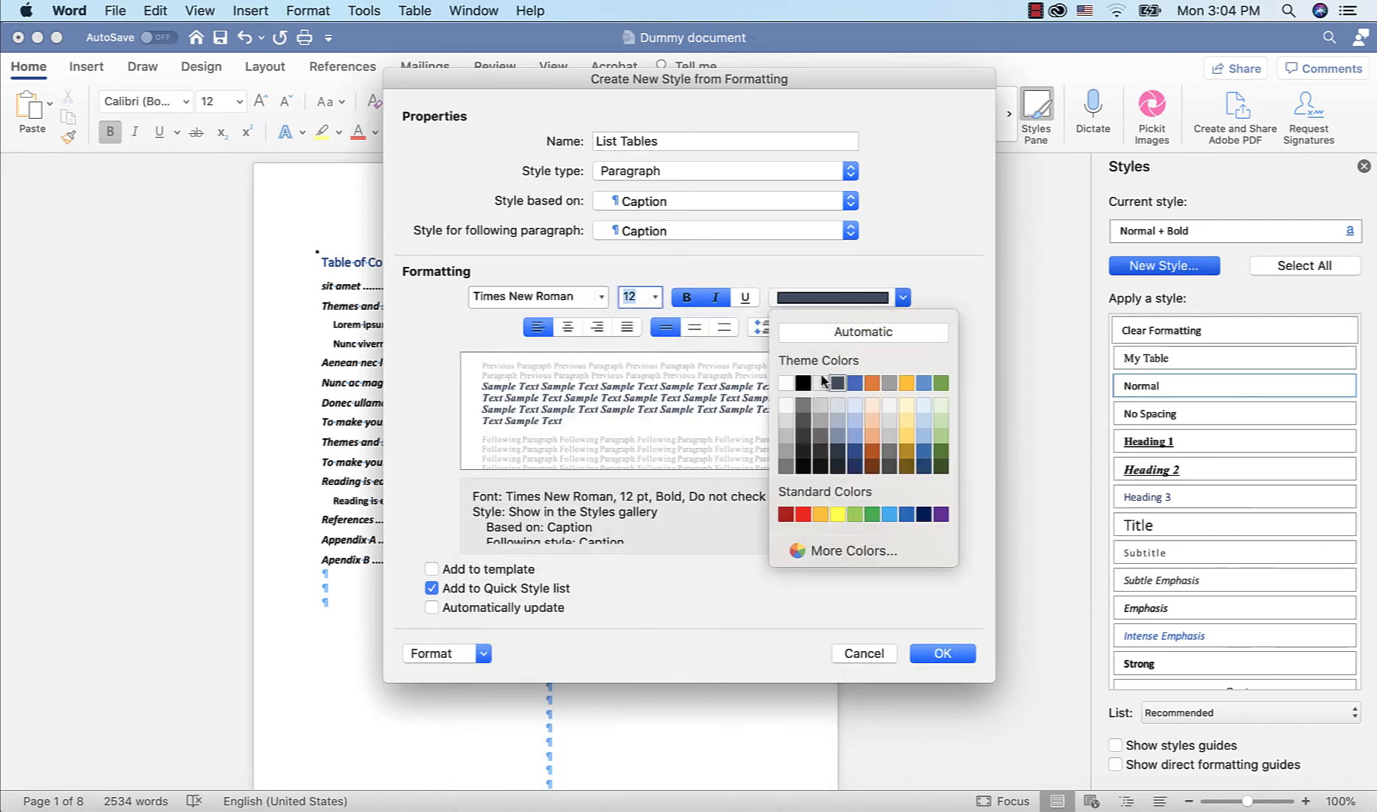
click(807, 385)
click(568, 327)
scroll(565, 519, down, 1)
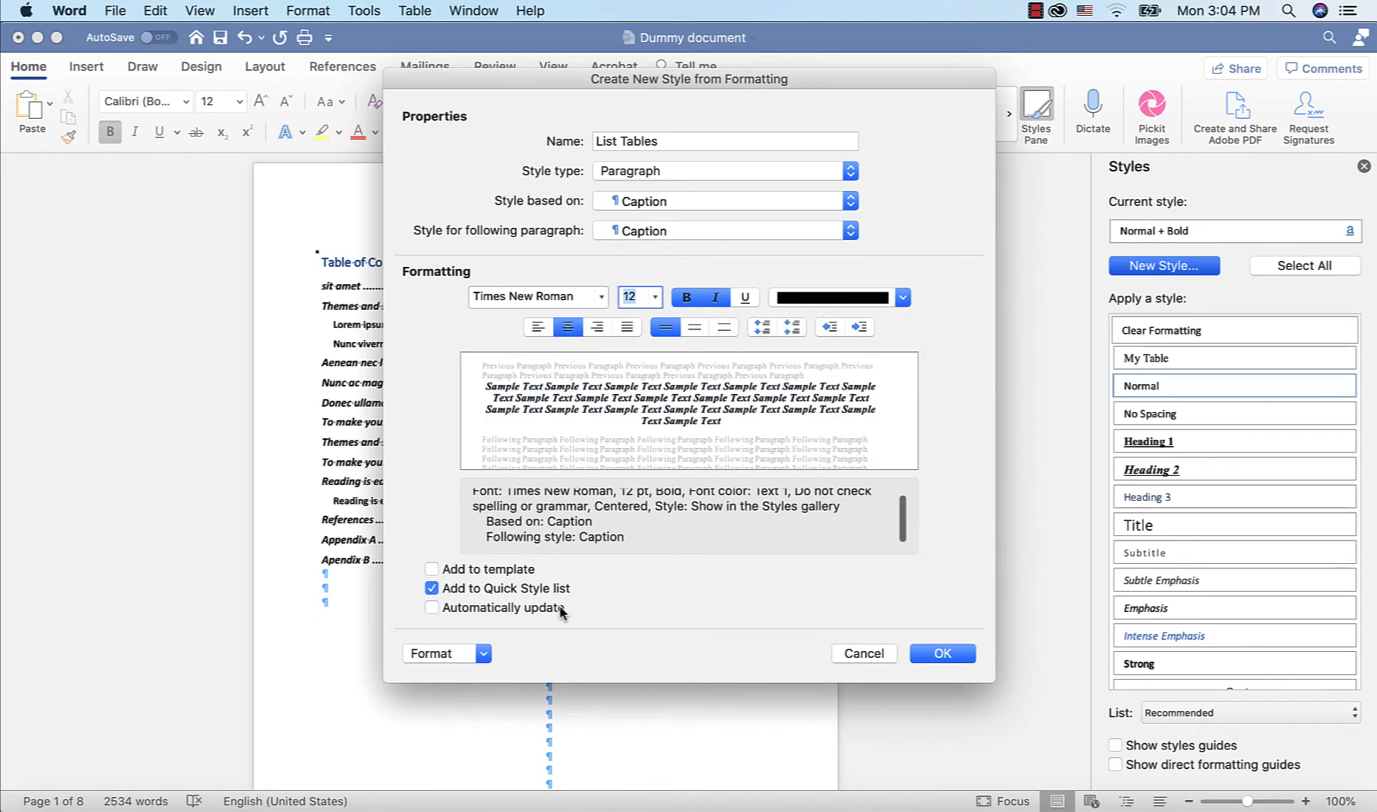
click(431, 608)
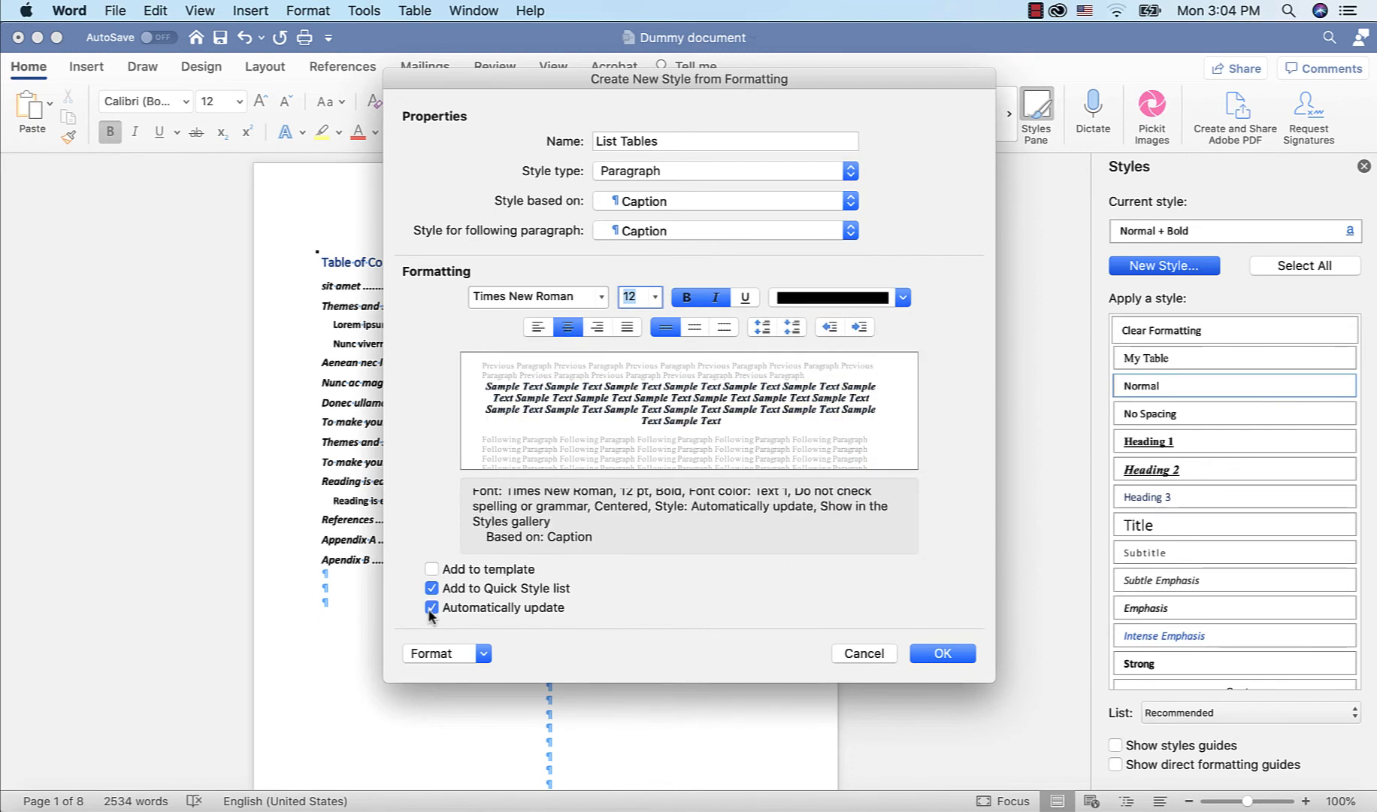
click(944, 654)
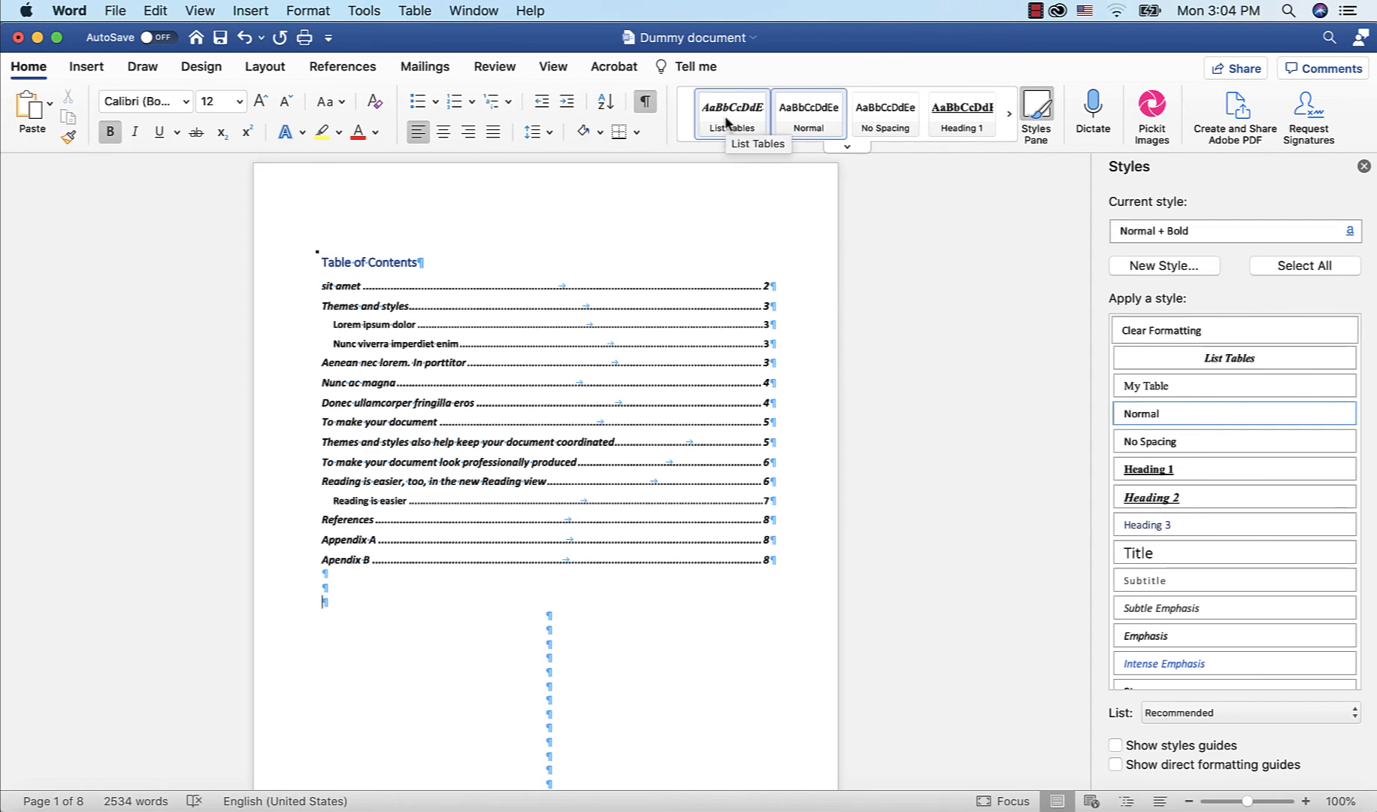
Apply the List Tables style to the Table 1: Themes and Styles caption
scroll(873, 455, down, 15)
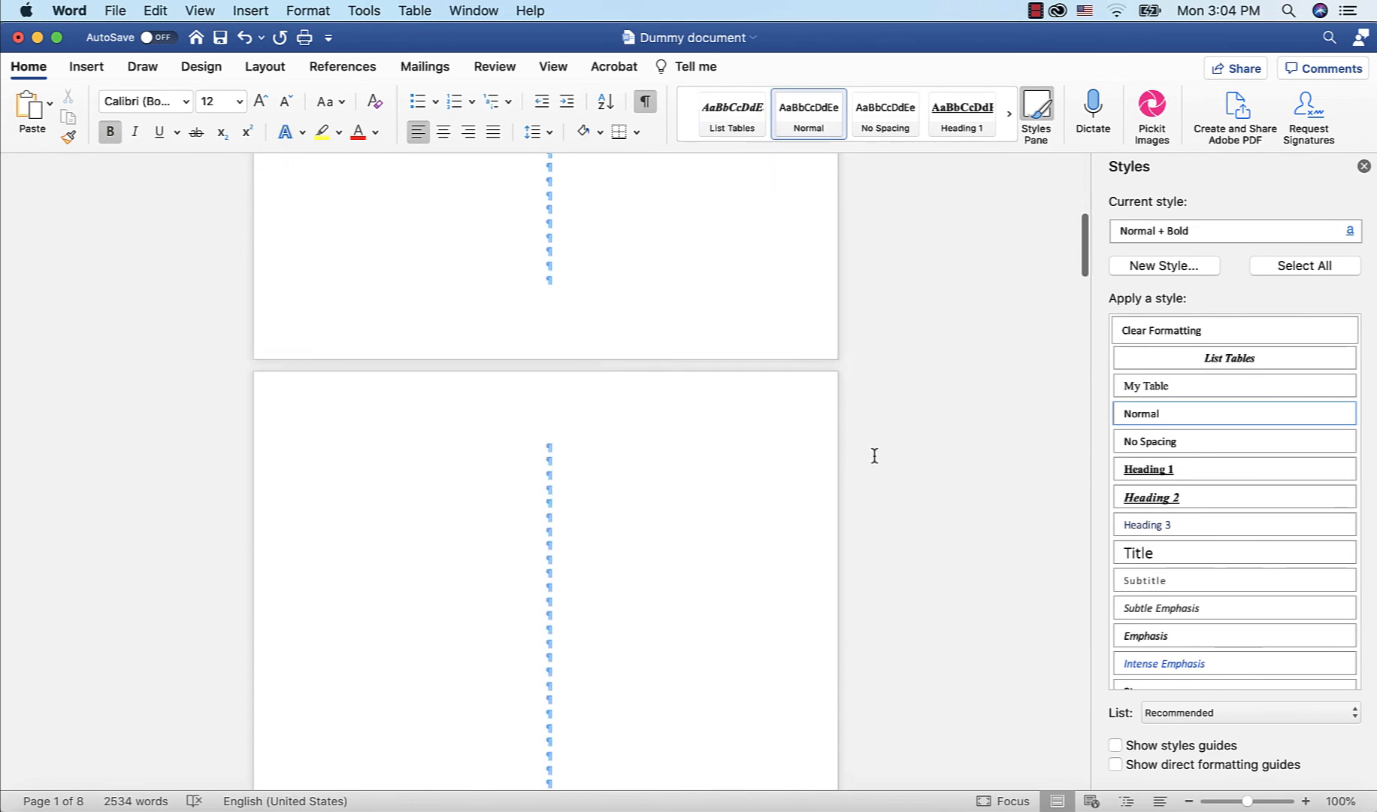
scroll(874, 456, down, 10)
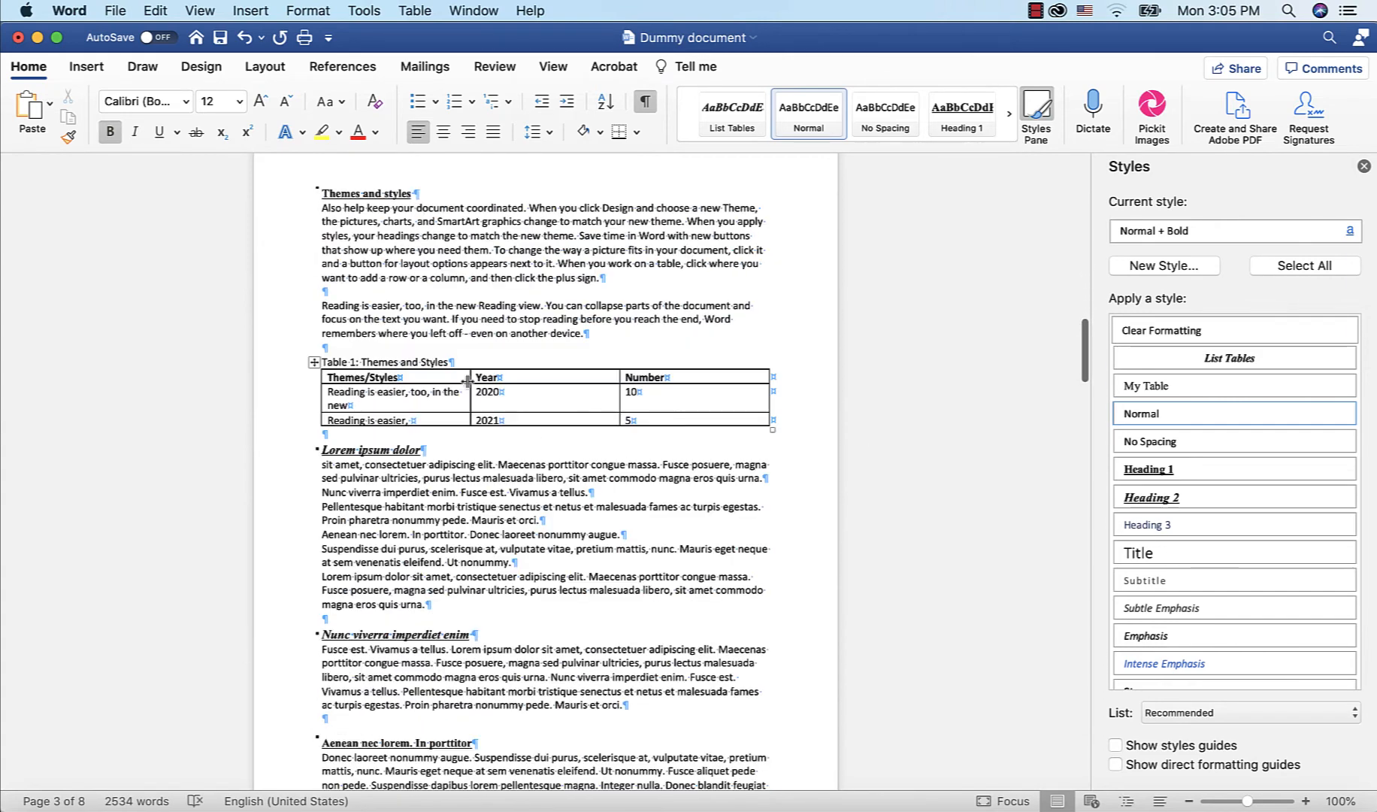
drag(451, 362, 323, 366)
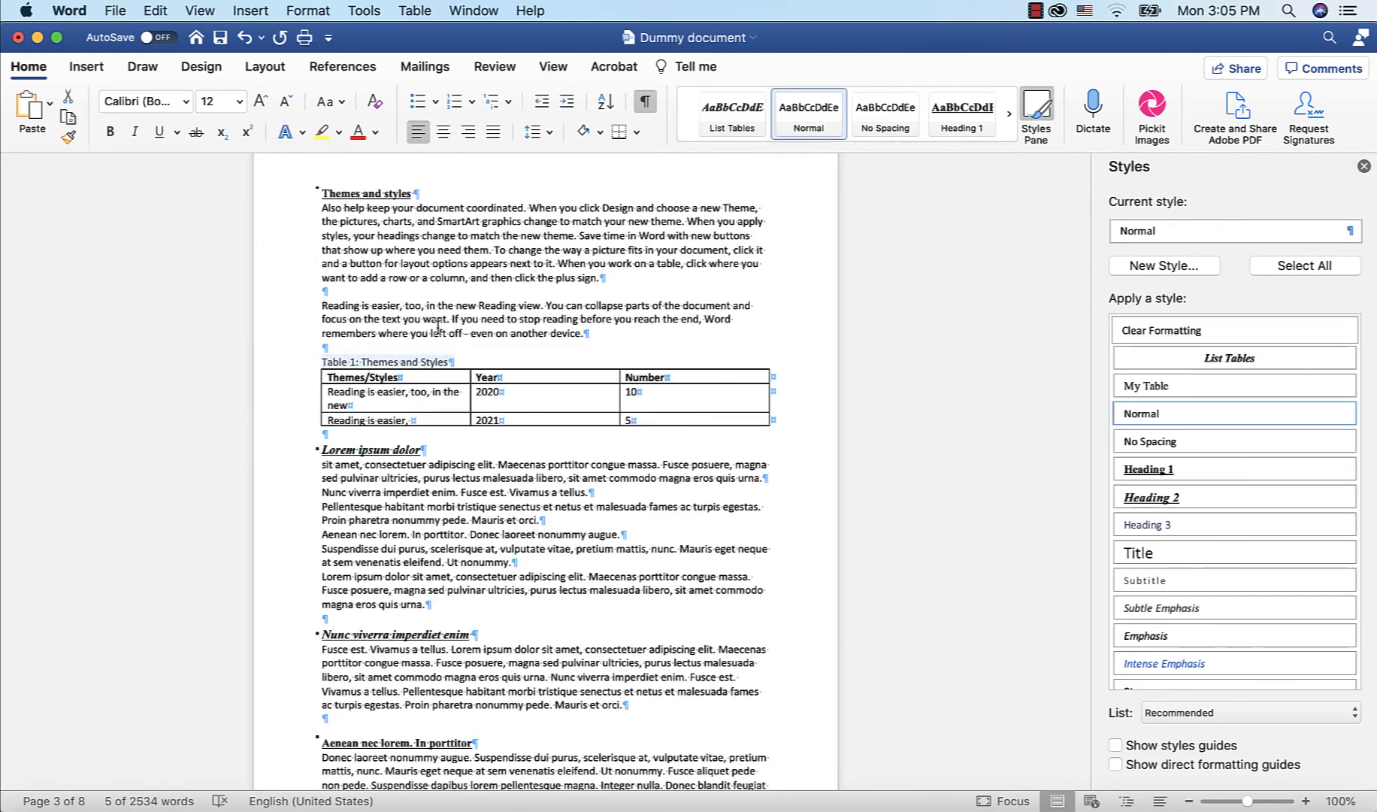
click(727, 127)
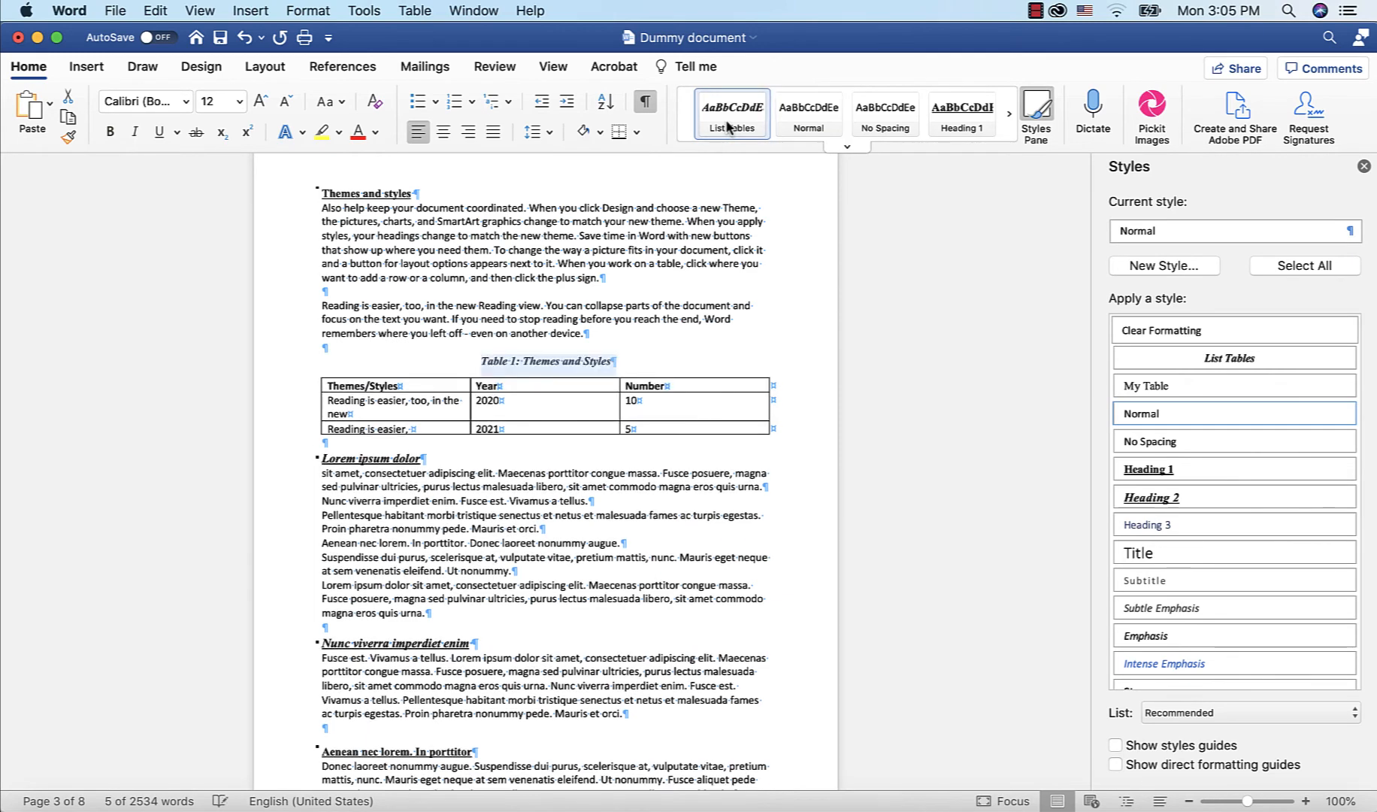
Create a new paragraph style named List of Figures based on Caption
click(619, 368)
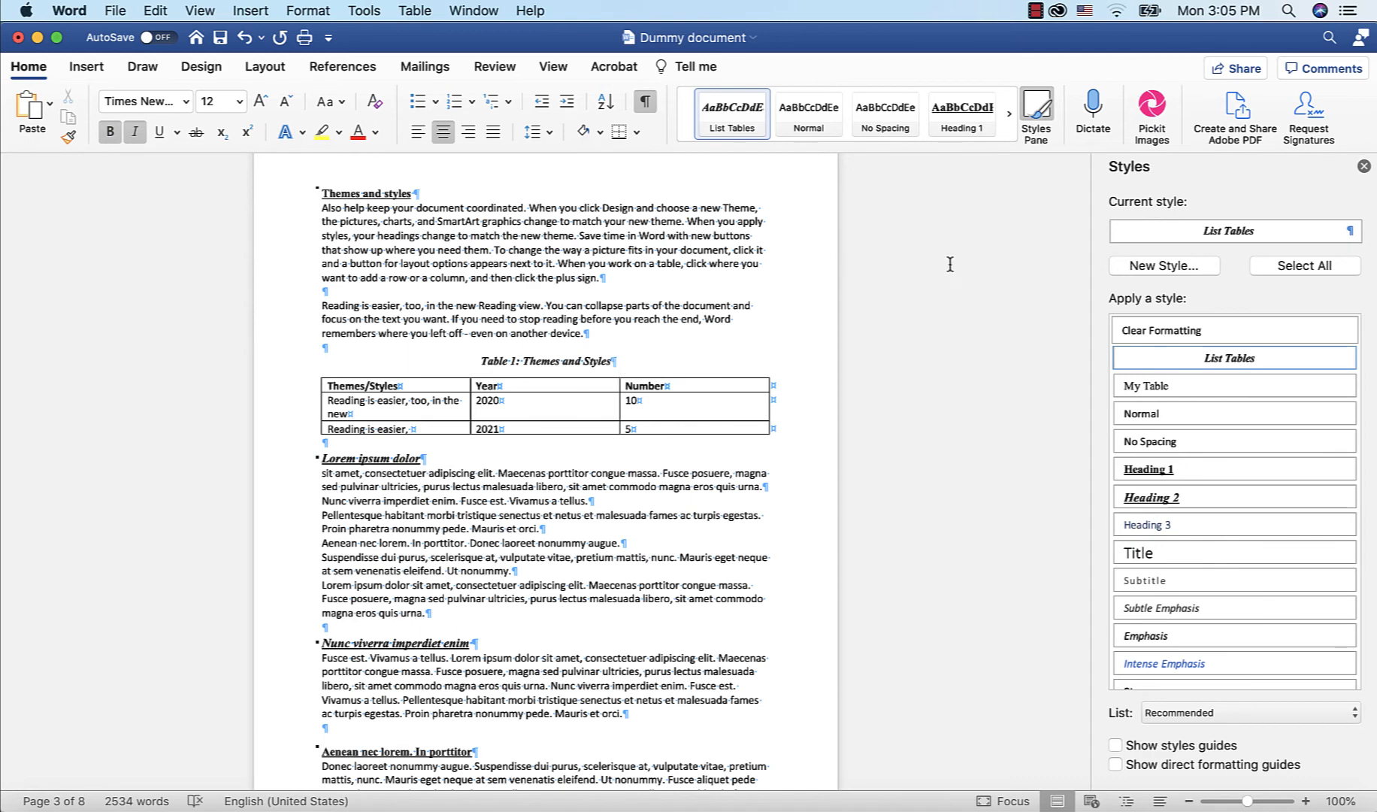
click(1146, 267)
text(List of Figures)
click(793, 201)
click(745, 473)
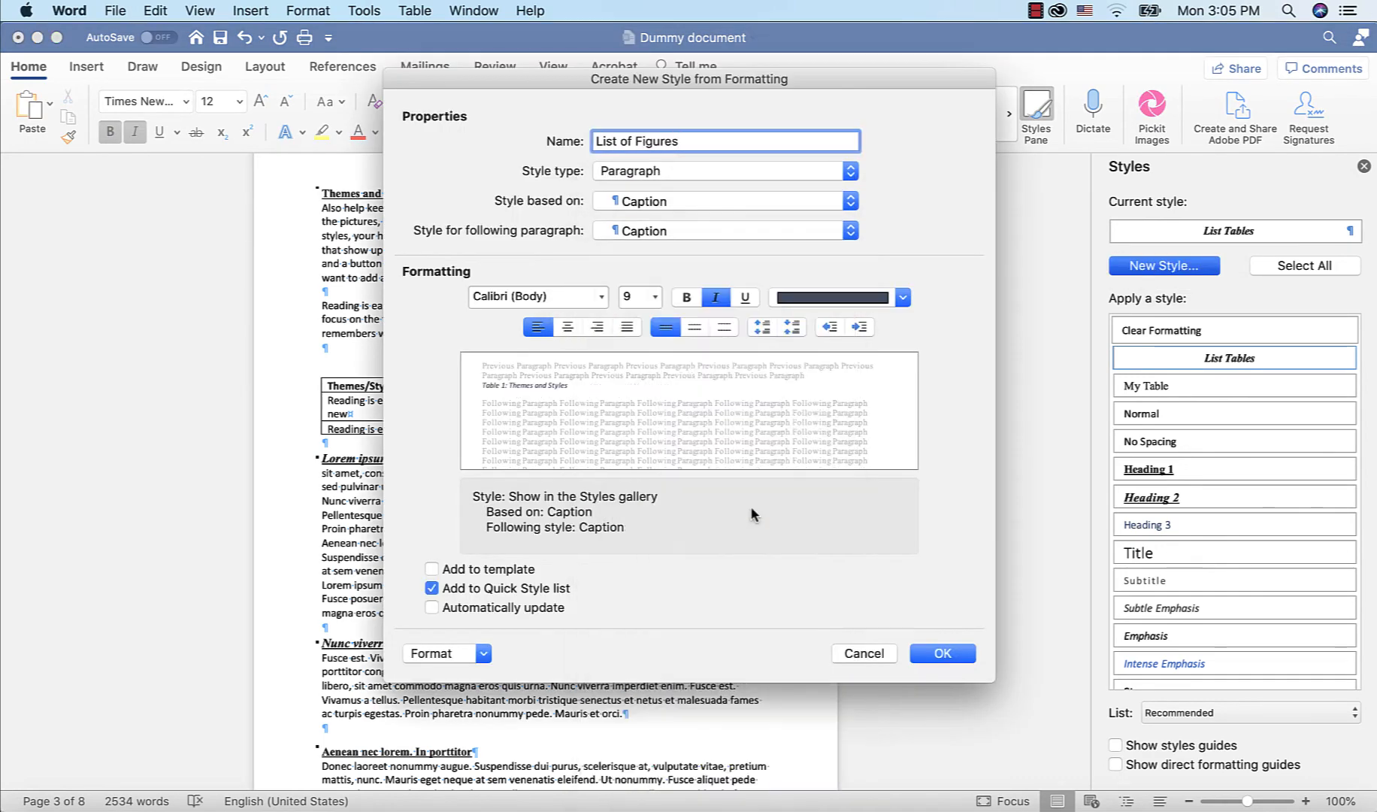
Format the List of Figures style as 12 pt, bold, black, with automatic updating, and confirm it
click(602, 297)
click(655, 297)
click(652, 482)
click(686, 297)
click(903, 298)
click(804, 385)
click(431, 607)
click(946, 652)
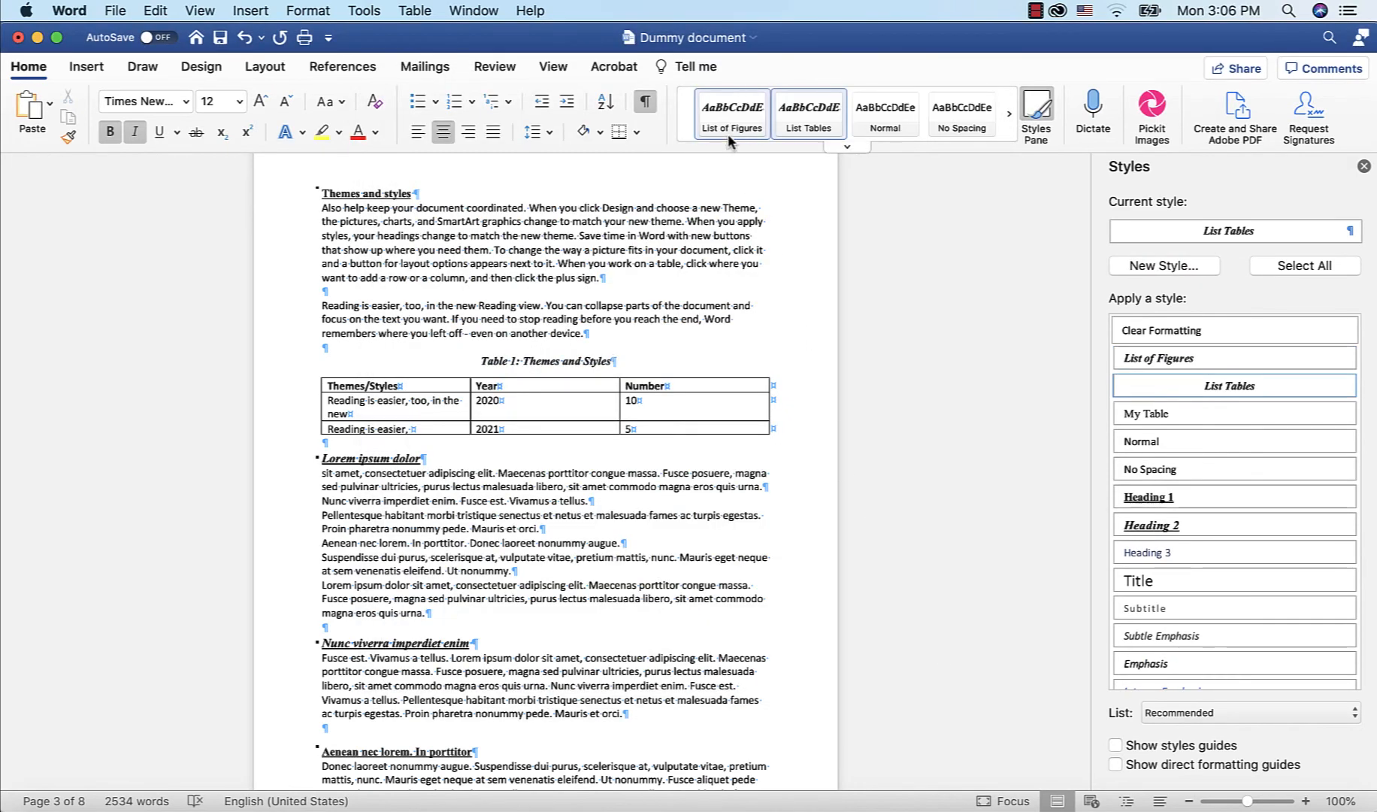
Apply the List of Figures style to the Figure 1: Umbrella Ipsum caption
scroll(830, 409, down, 15)
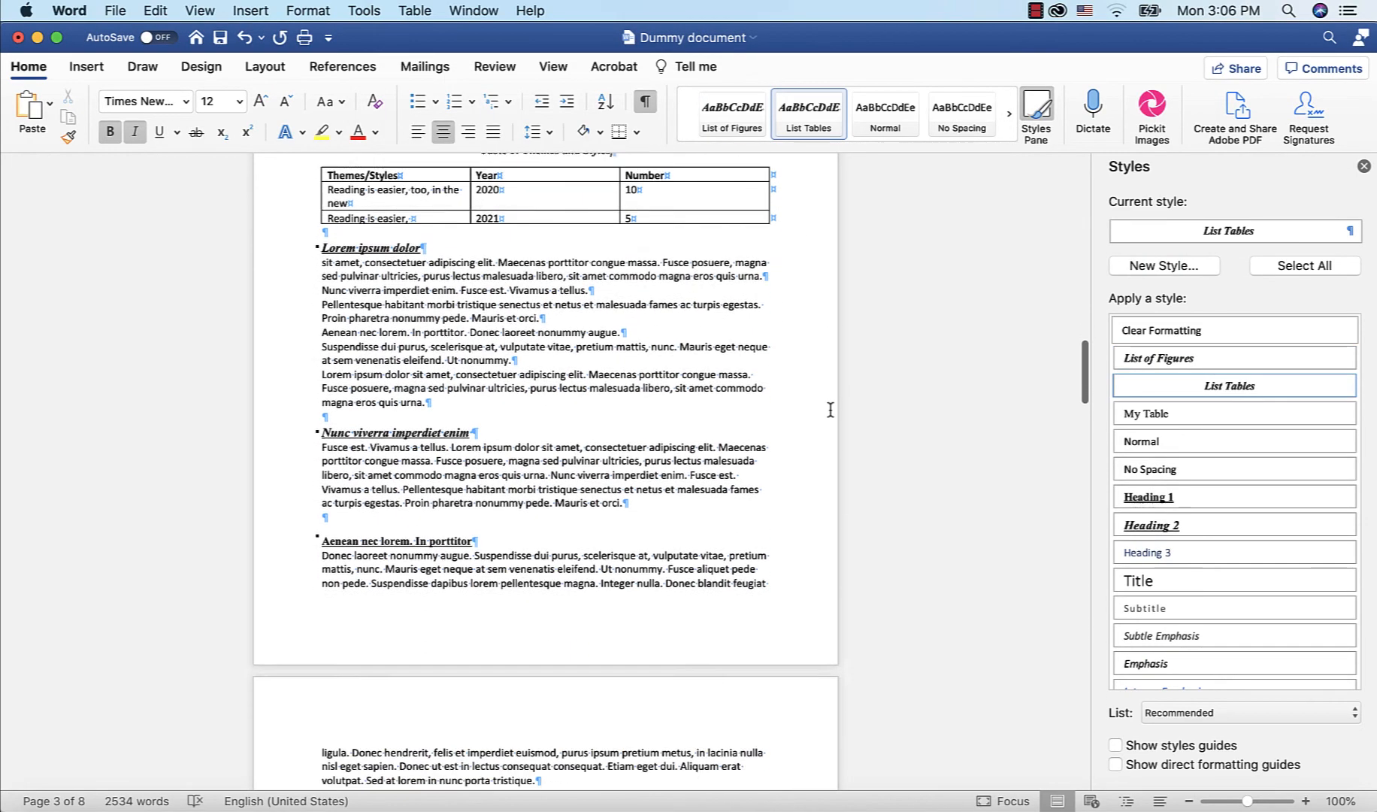
scroll(830, 409, down, 5)
drag(449, 286, 325, 287)
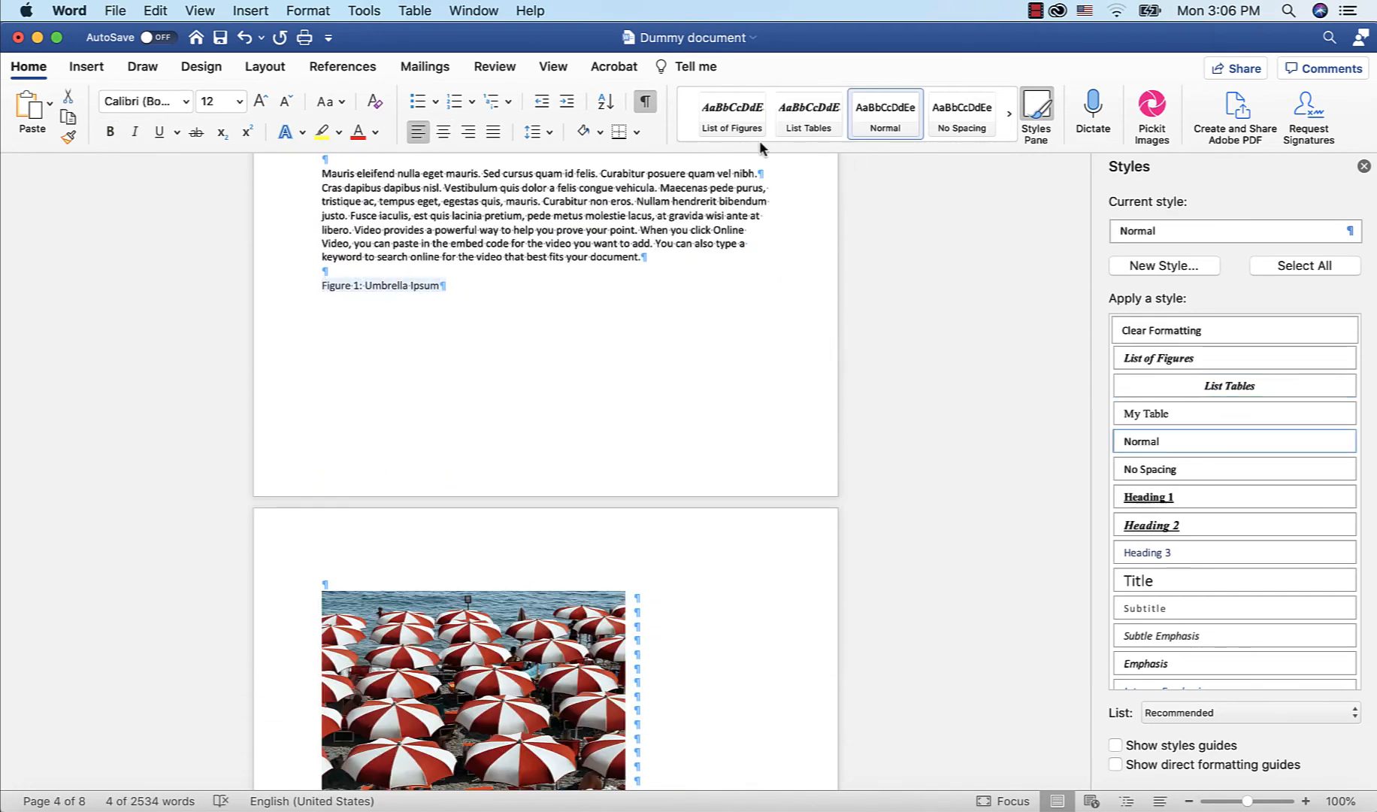
click(732, 124)
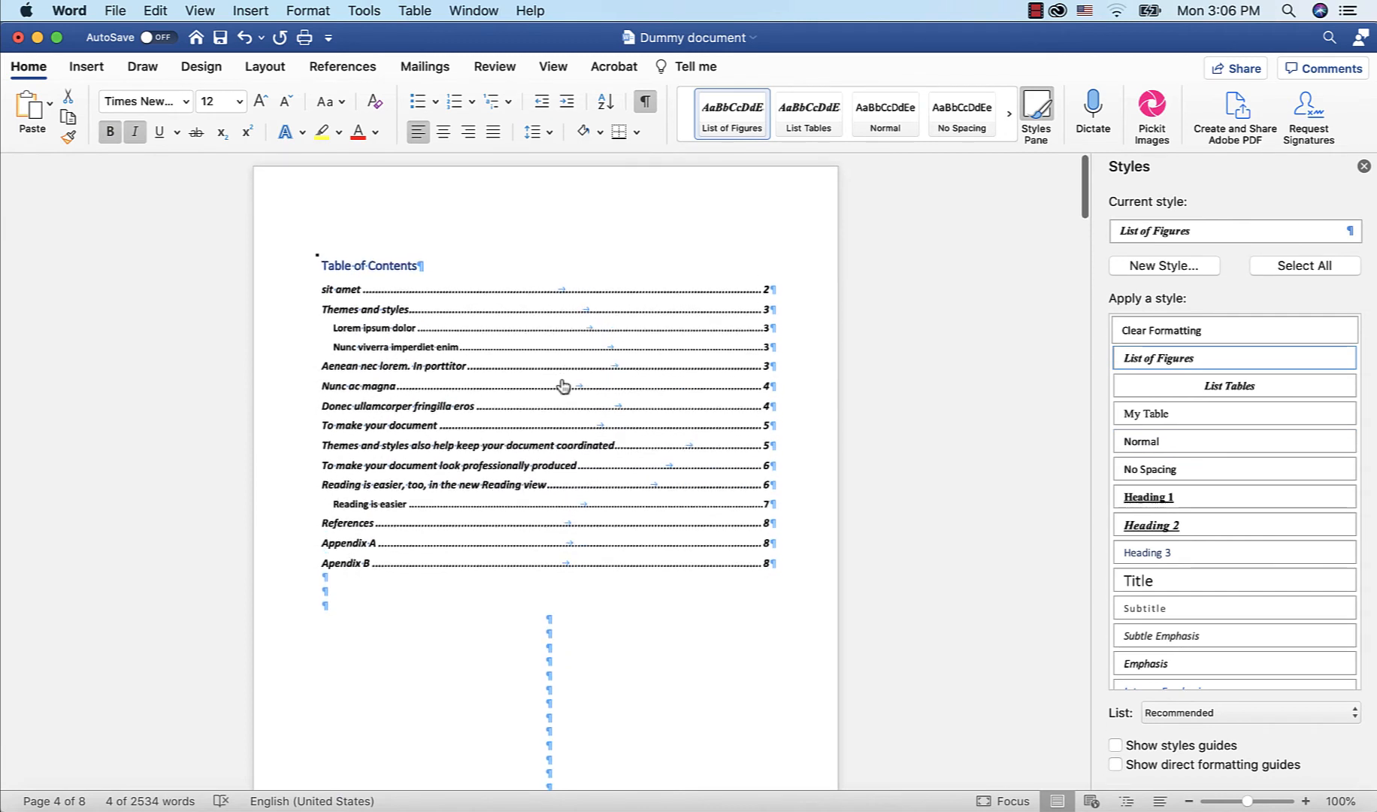
Insert a Classic-format table of figures for Table captions on the empty line below the table of contents
scroll(562, 386, down, 4)
click(336, 493)
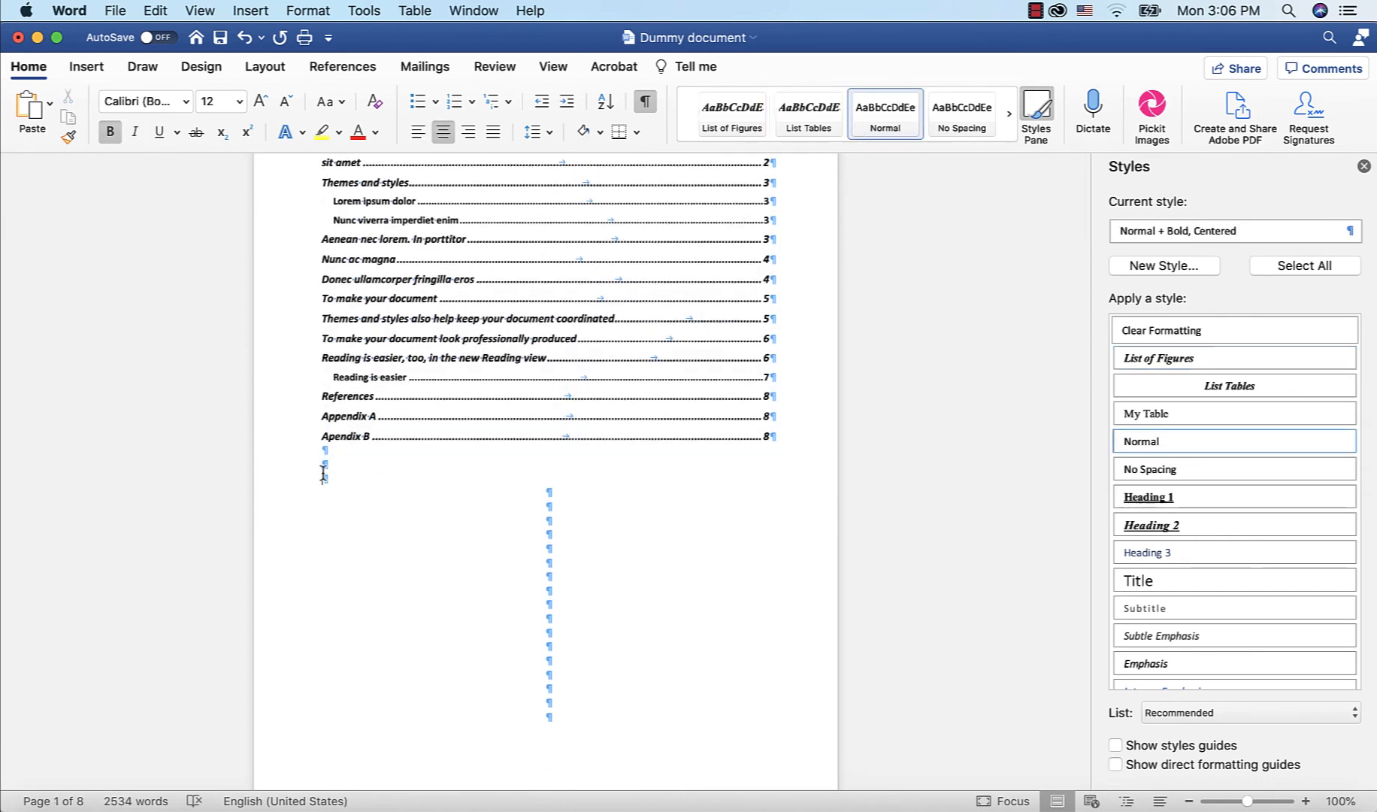
click(324, 478)
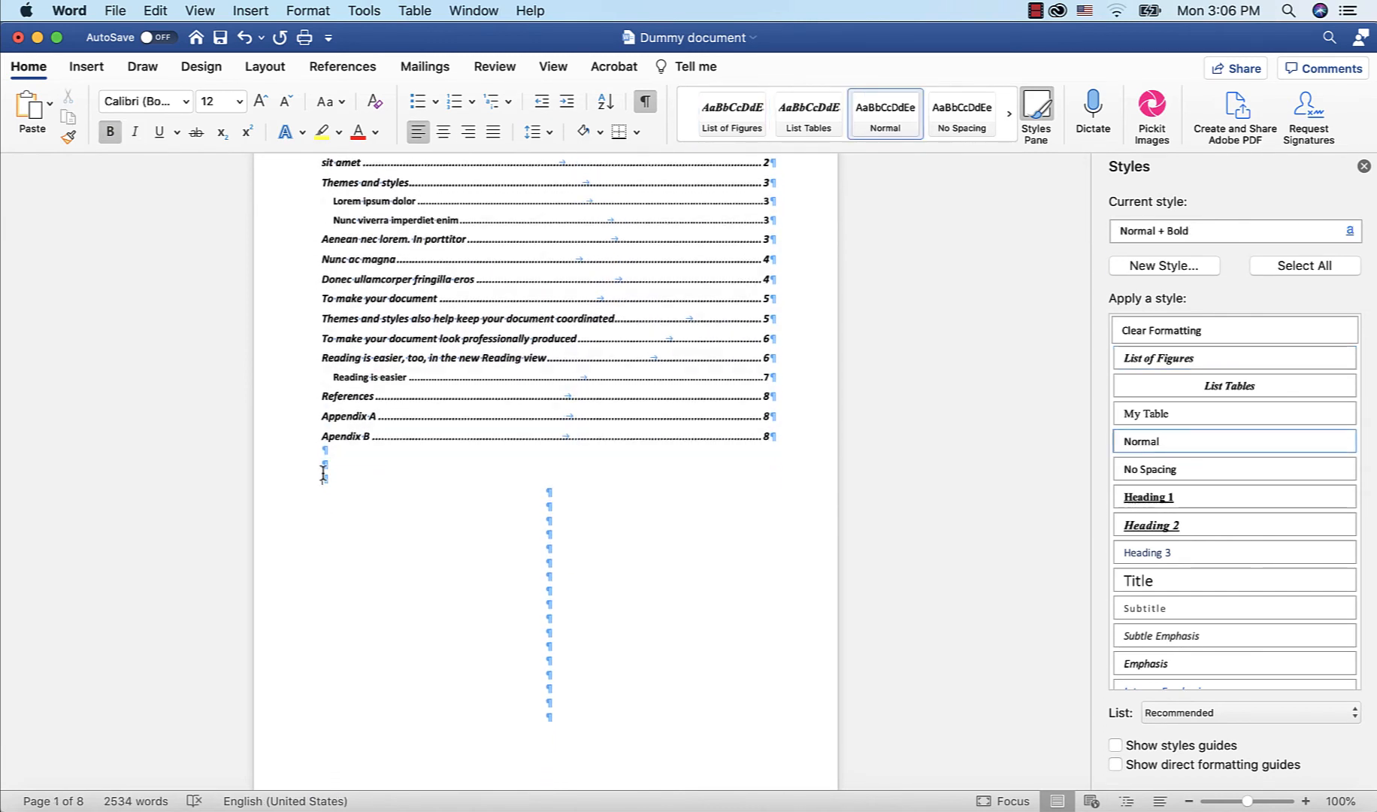
click(343, 67)
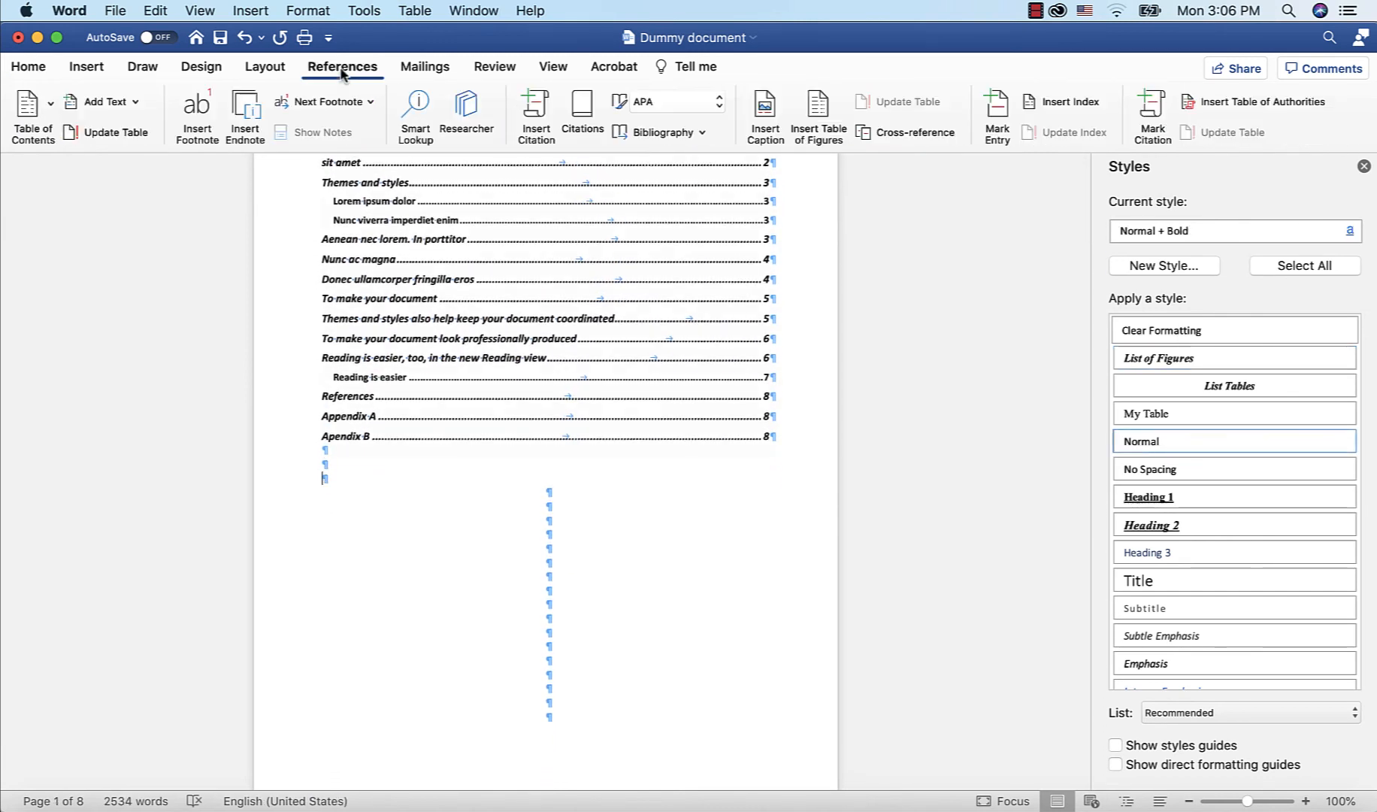
click(821, 106)
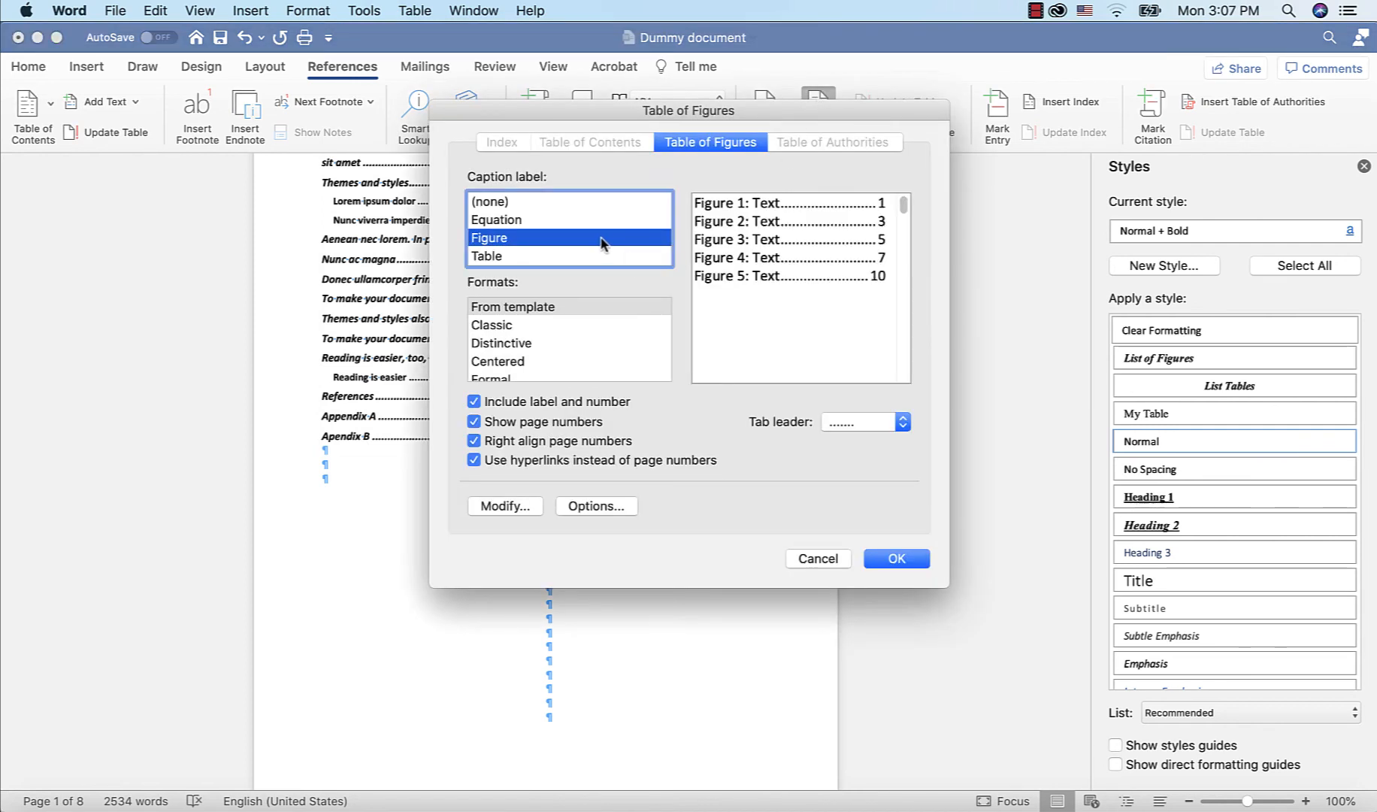
click(524, 257)
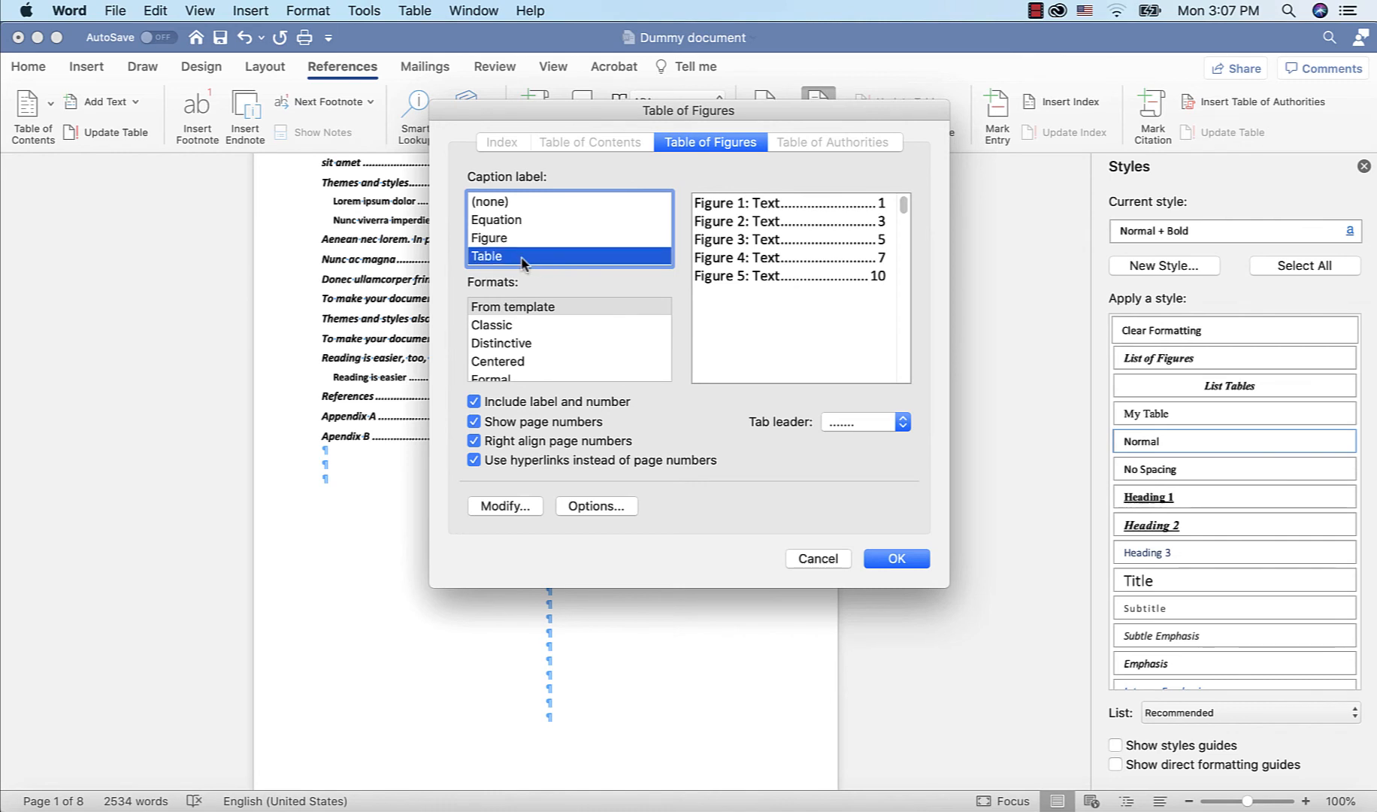
scroll(591, 300, down, 2)
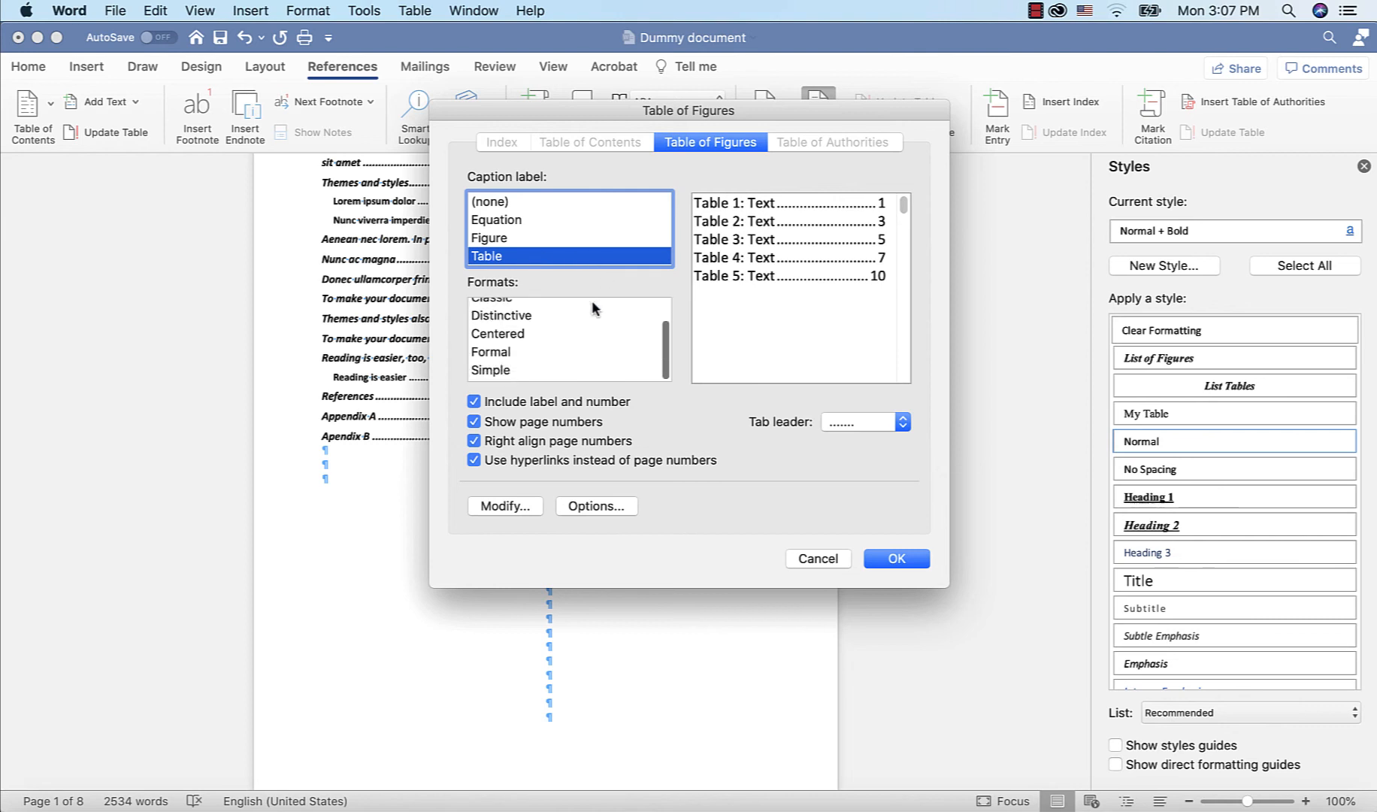
scroll(591, 300, up, 2)
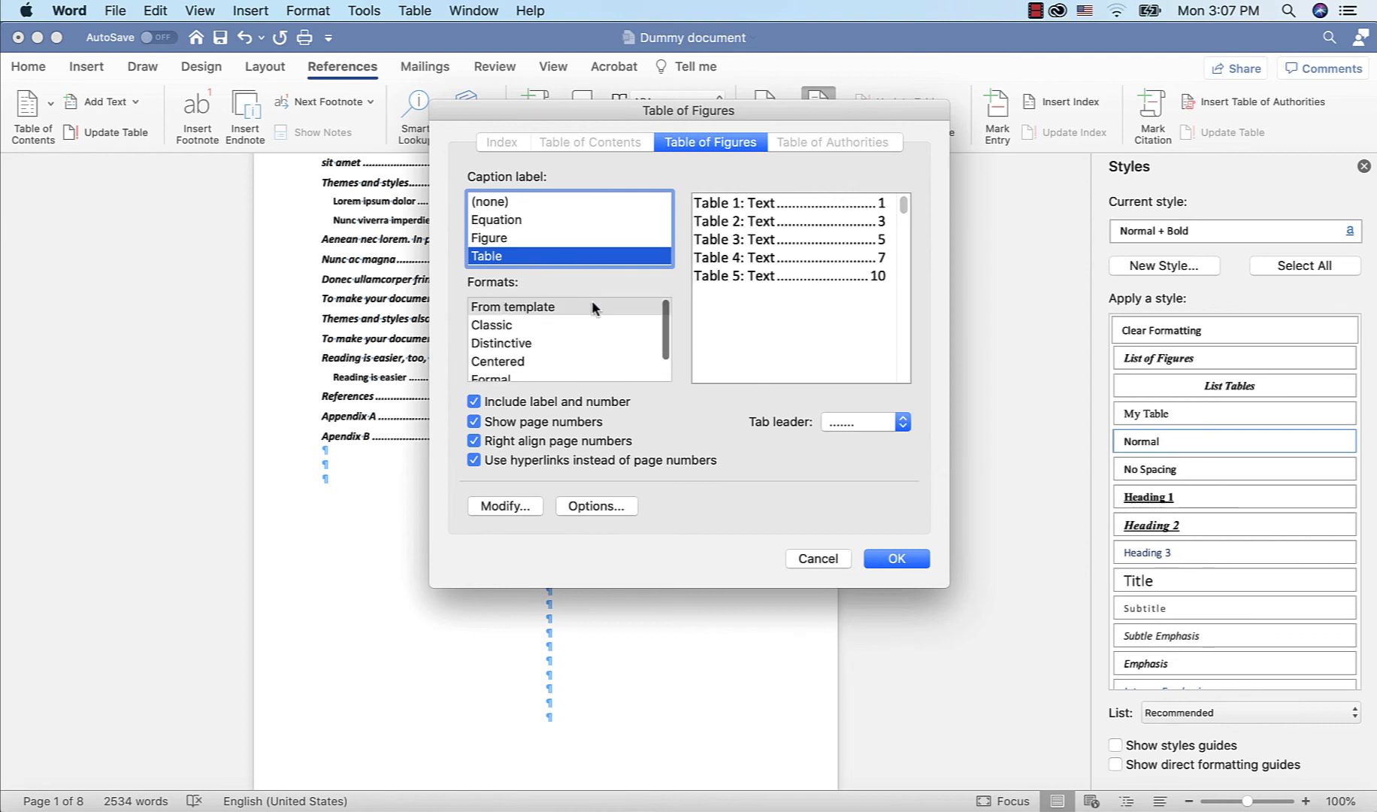
click(504, 326)
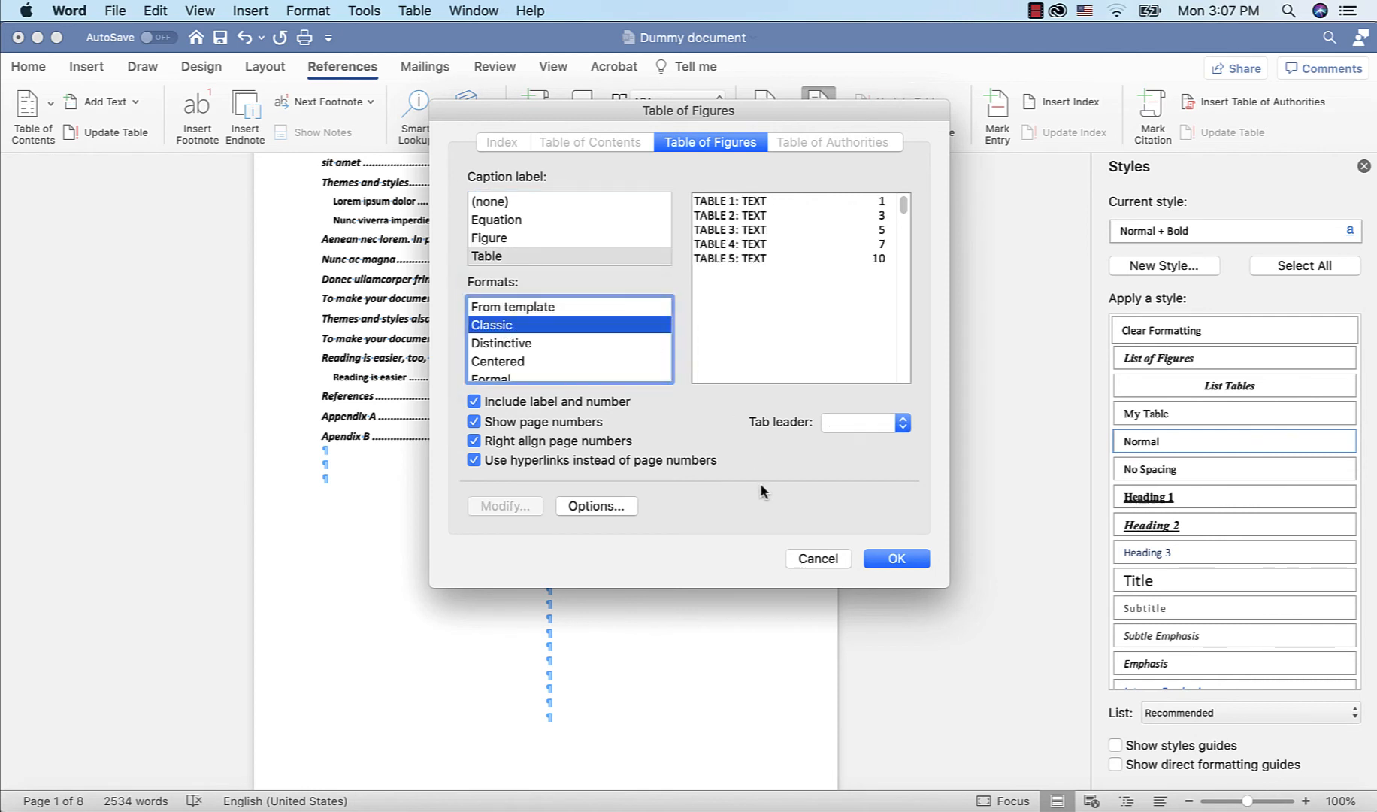
click(613, 509)
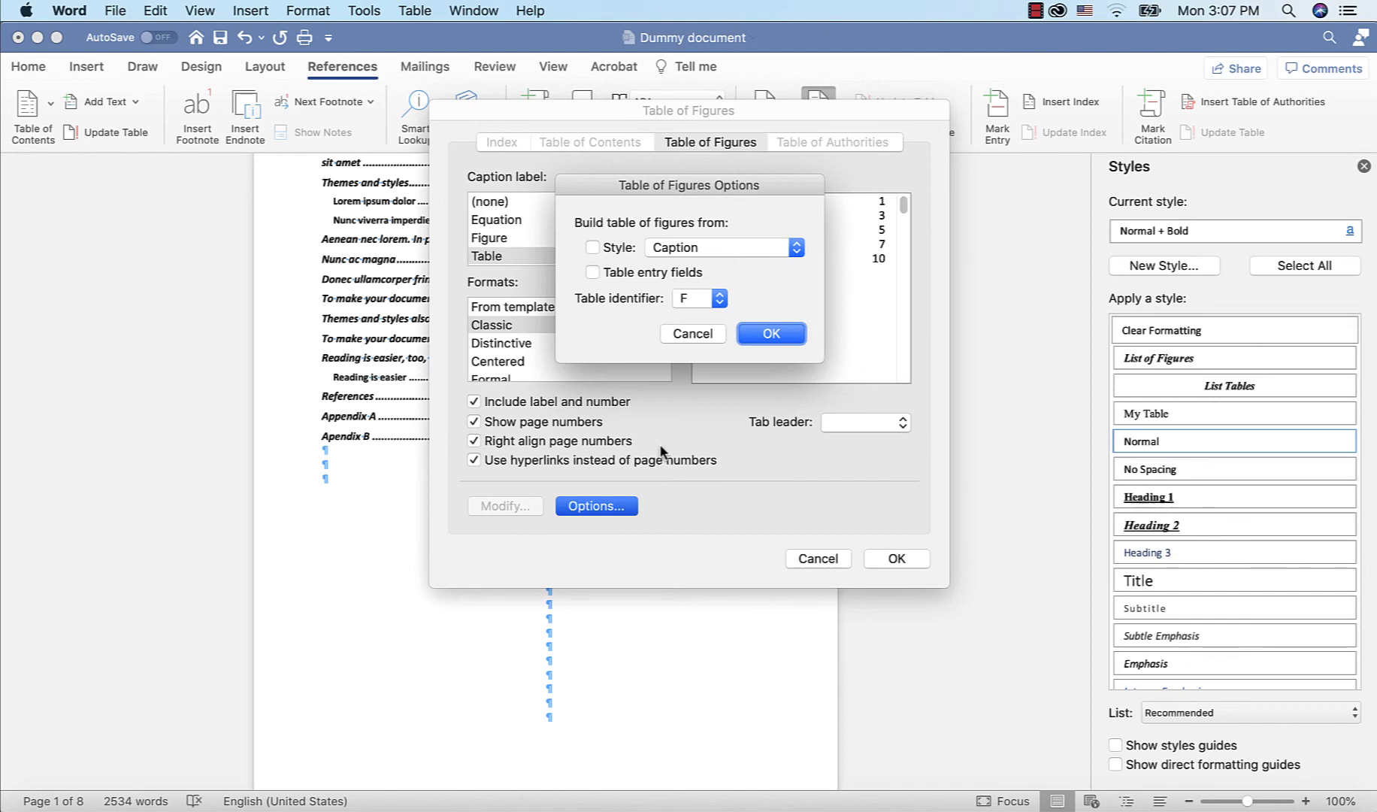
click(797, 249)
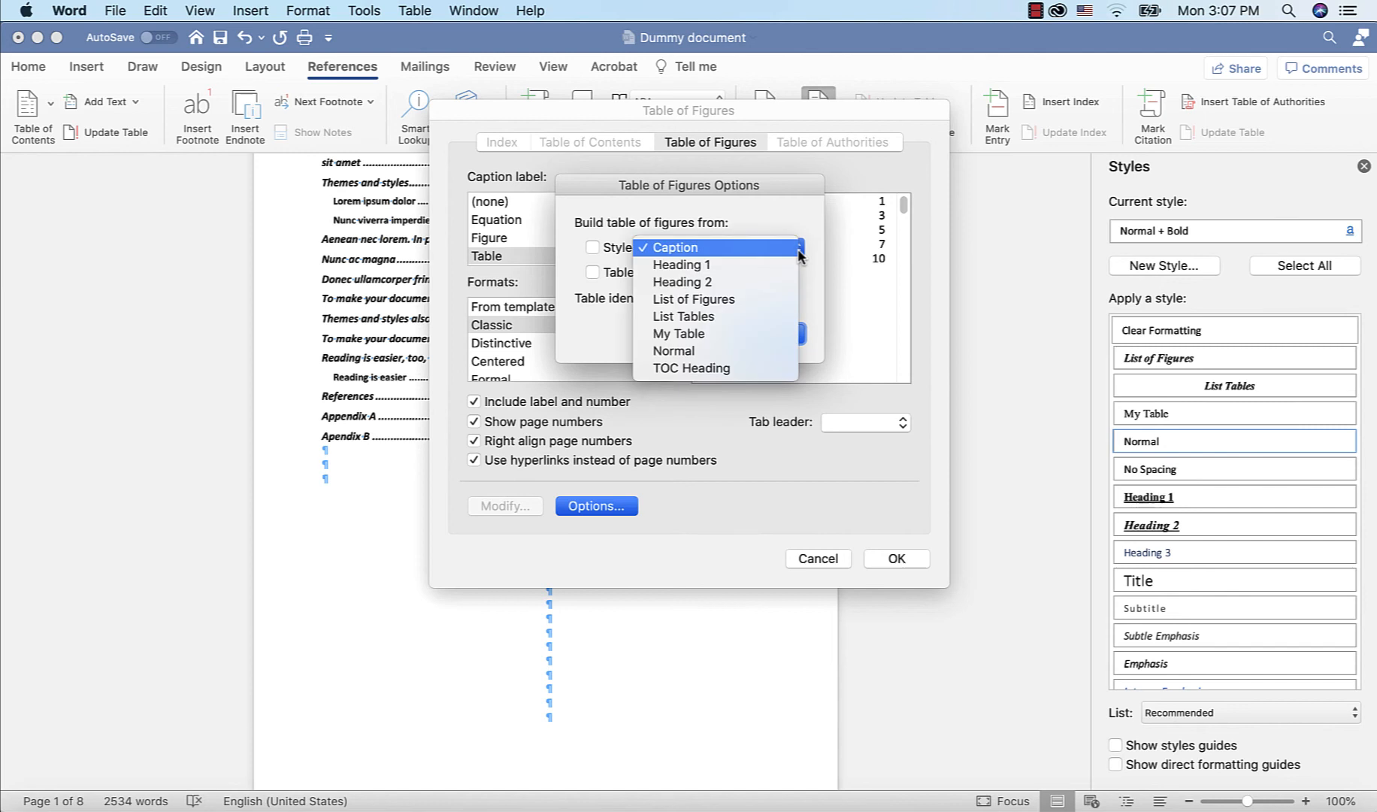
click(752, 317)
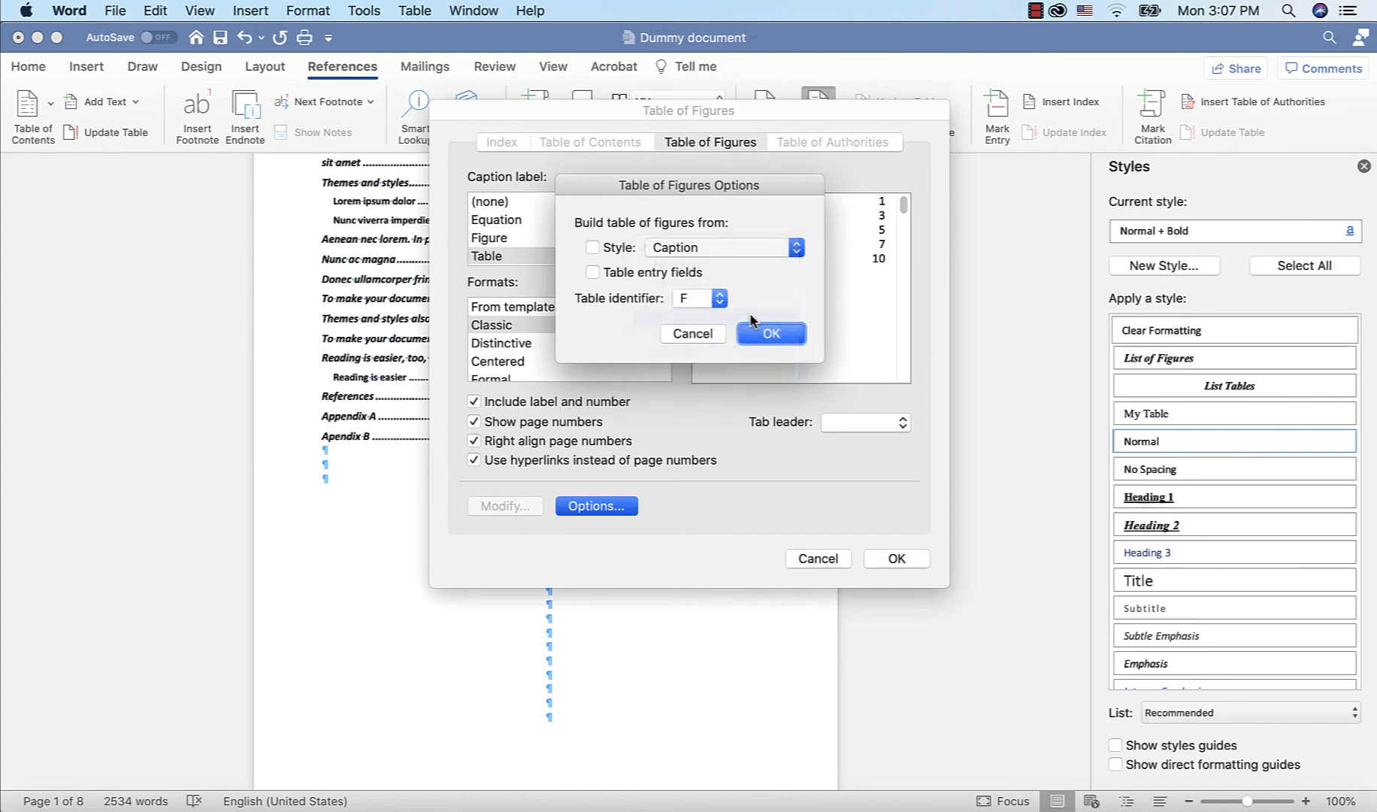
click(773, 335)
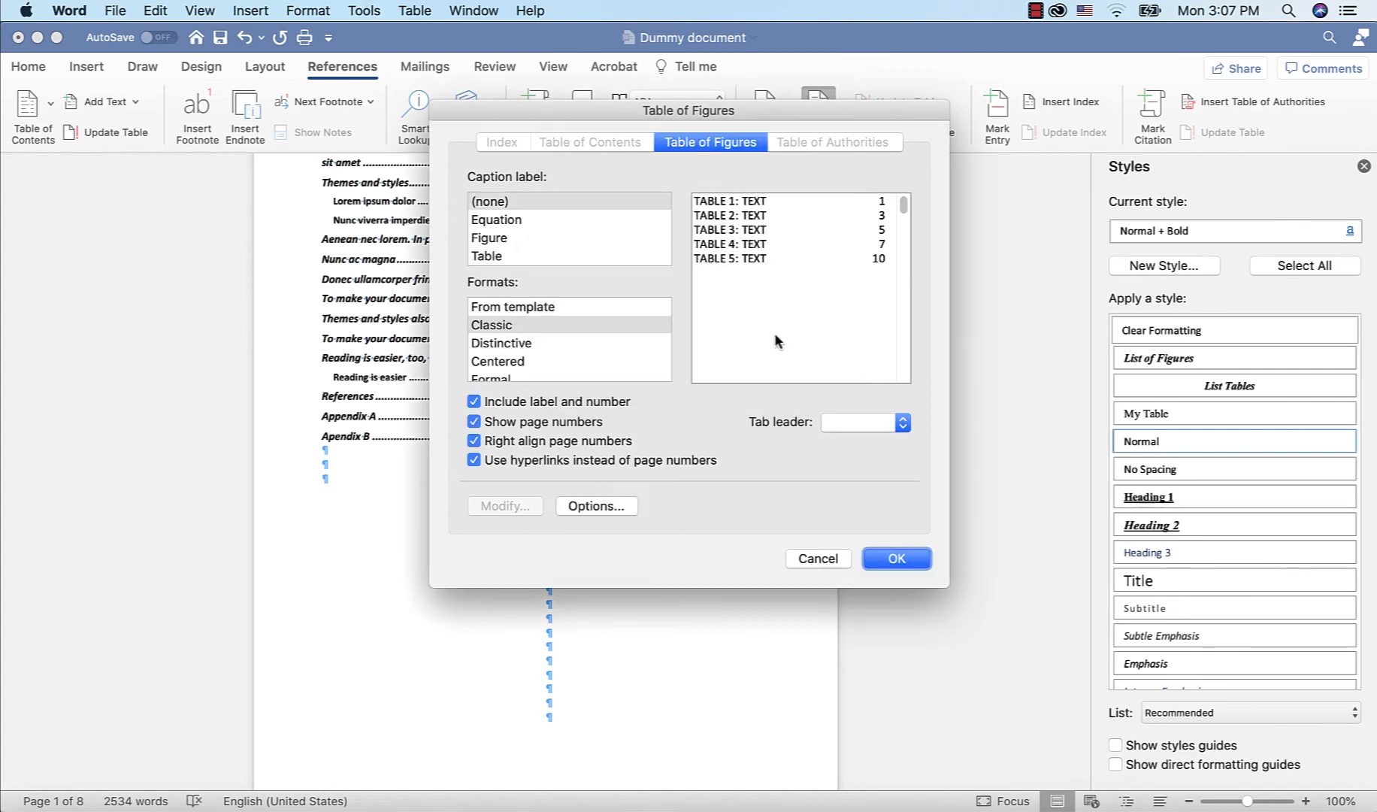
click(897, 558)
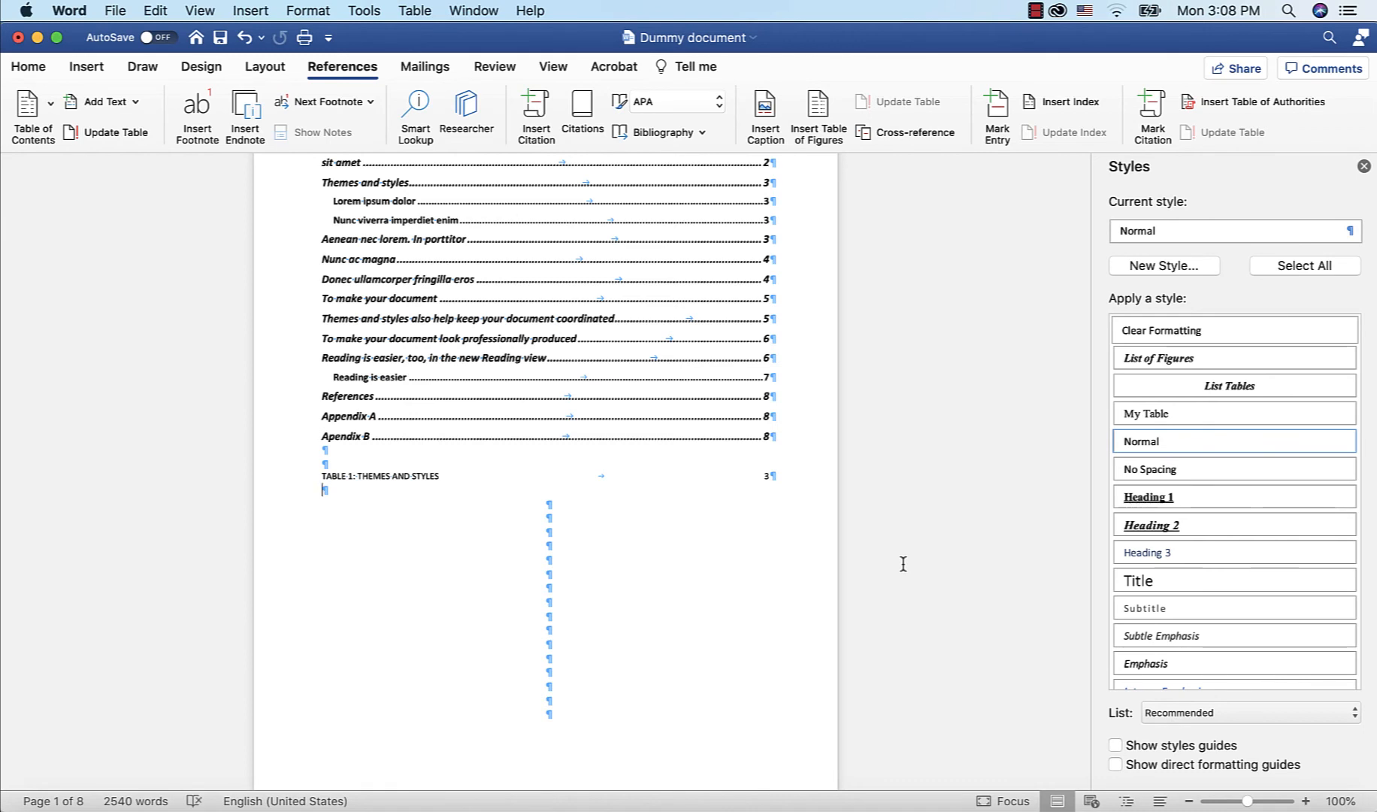
Add two blank lines and insert a second table of figures for Figure captions, keeping the existing tables list
key(Return)
key(Return)
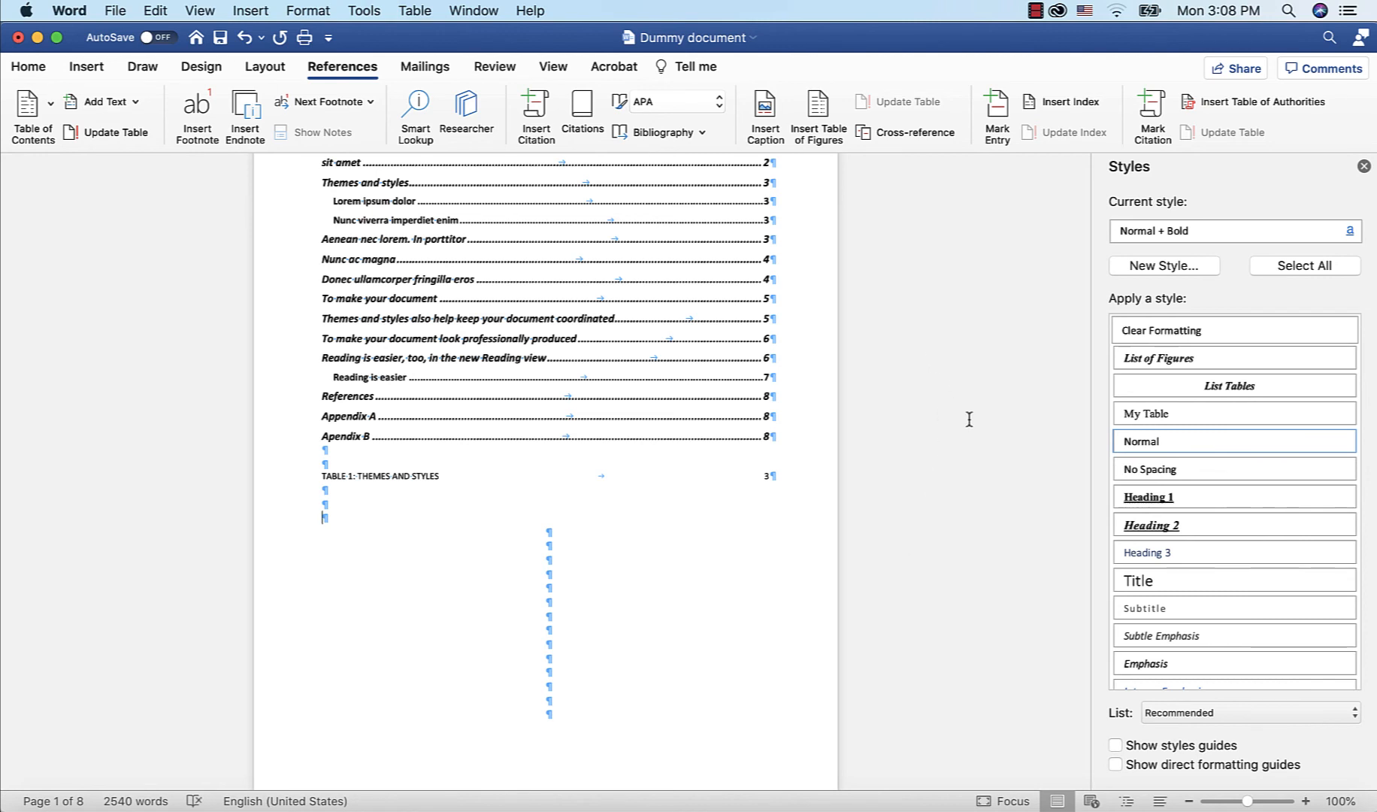
click(818, 113)
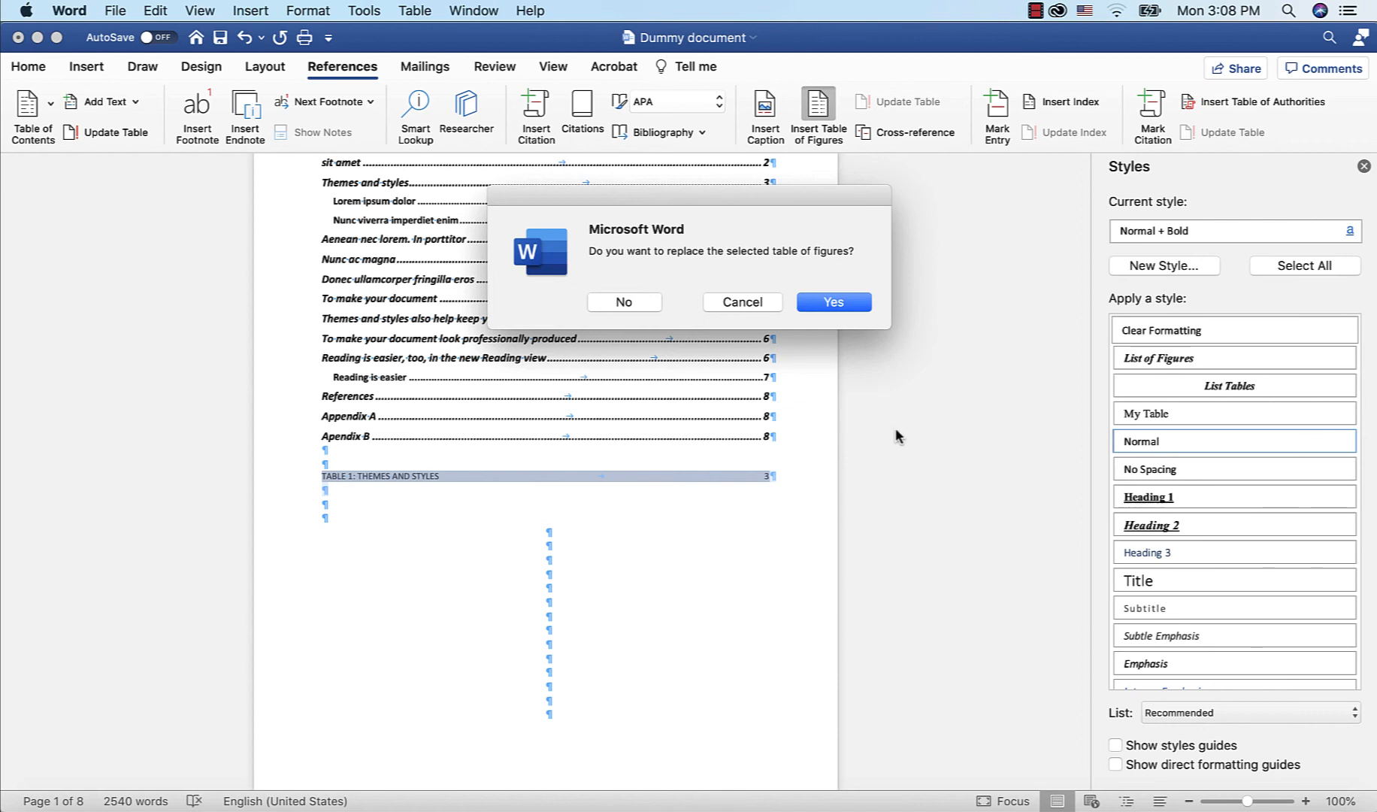
click(627, 302)
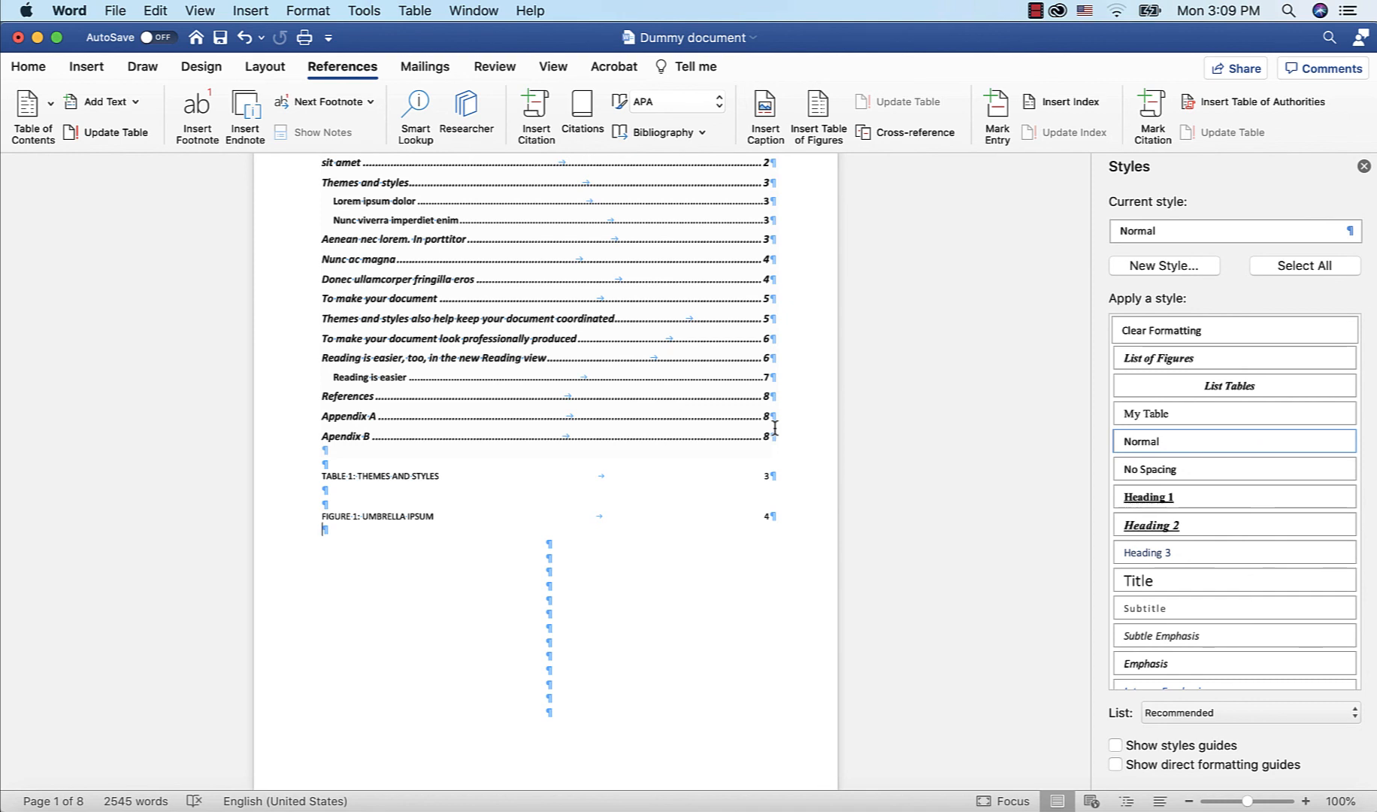
Format the body paragraphs under sit amet as Times New Roman, 14 pt, red
scroll(892, 410, up, 1)
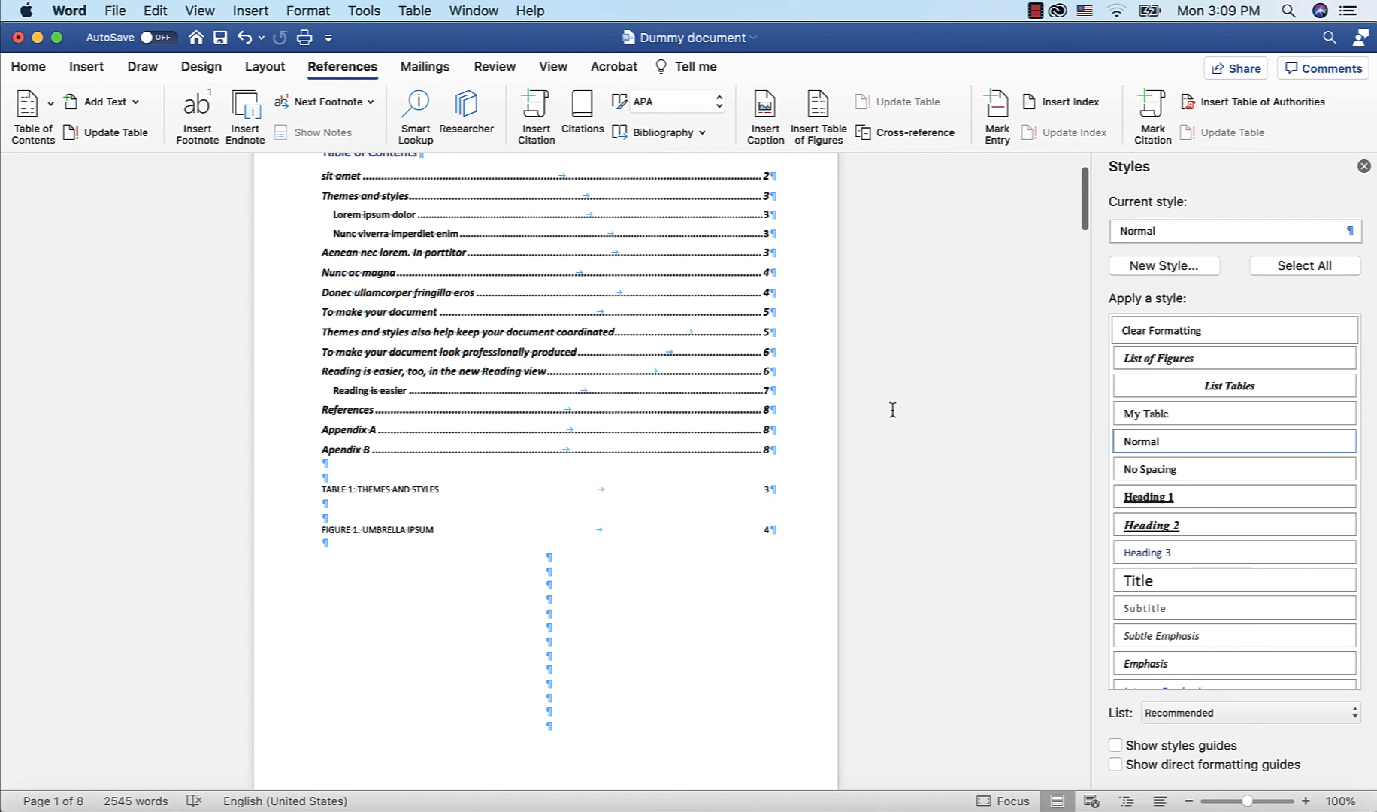
scroll(893, 410, down, 10)
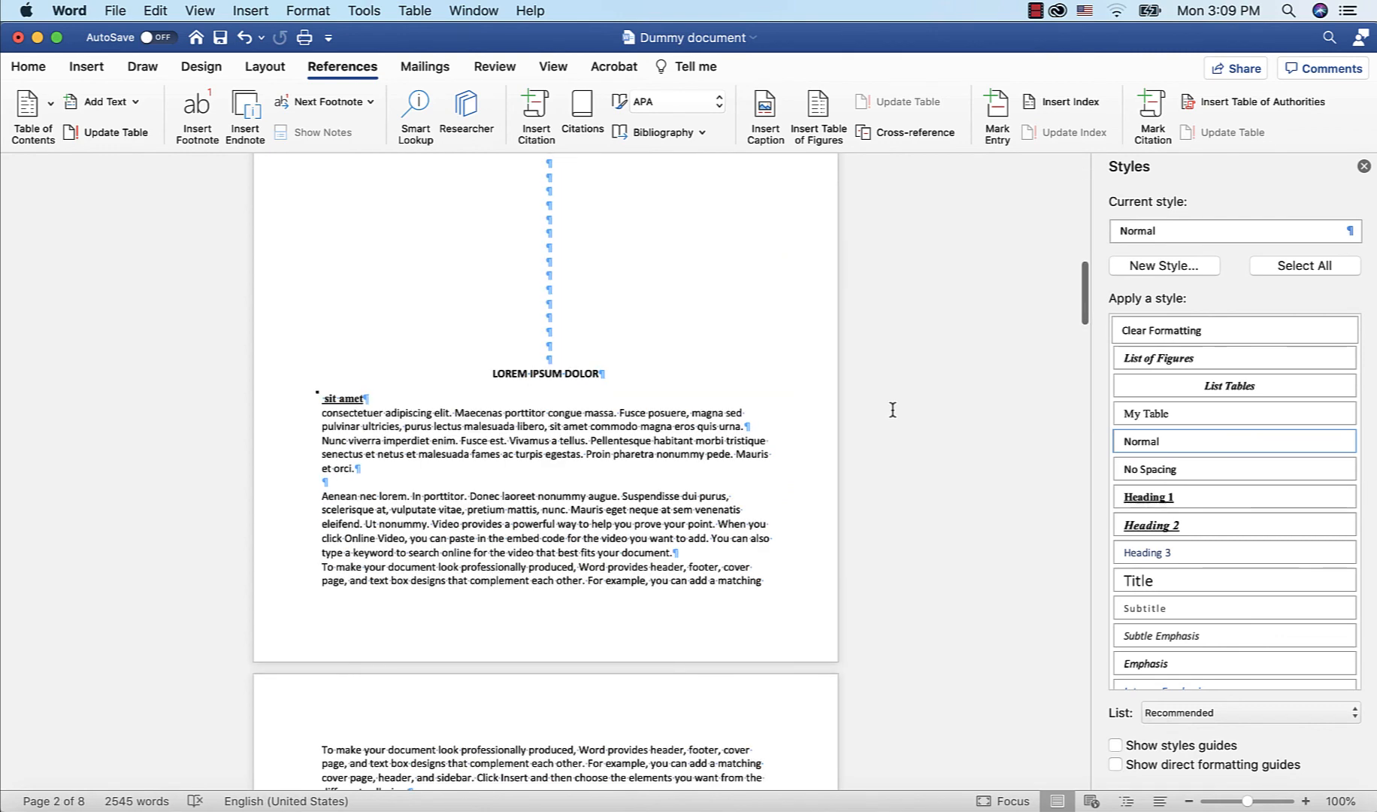
scroll(892, 409, down, 5)
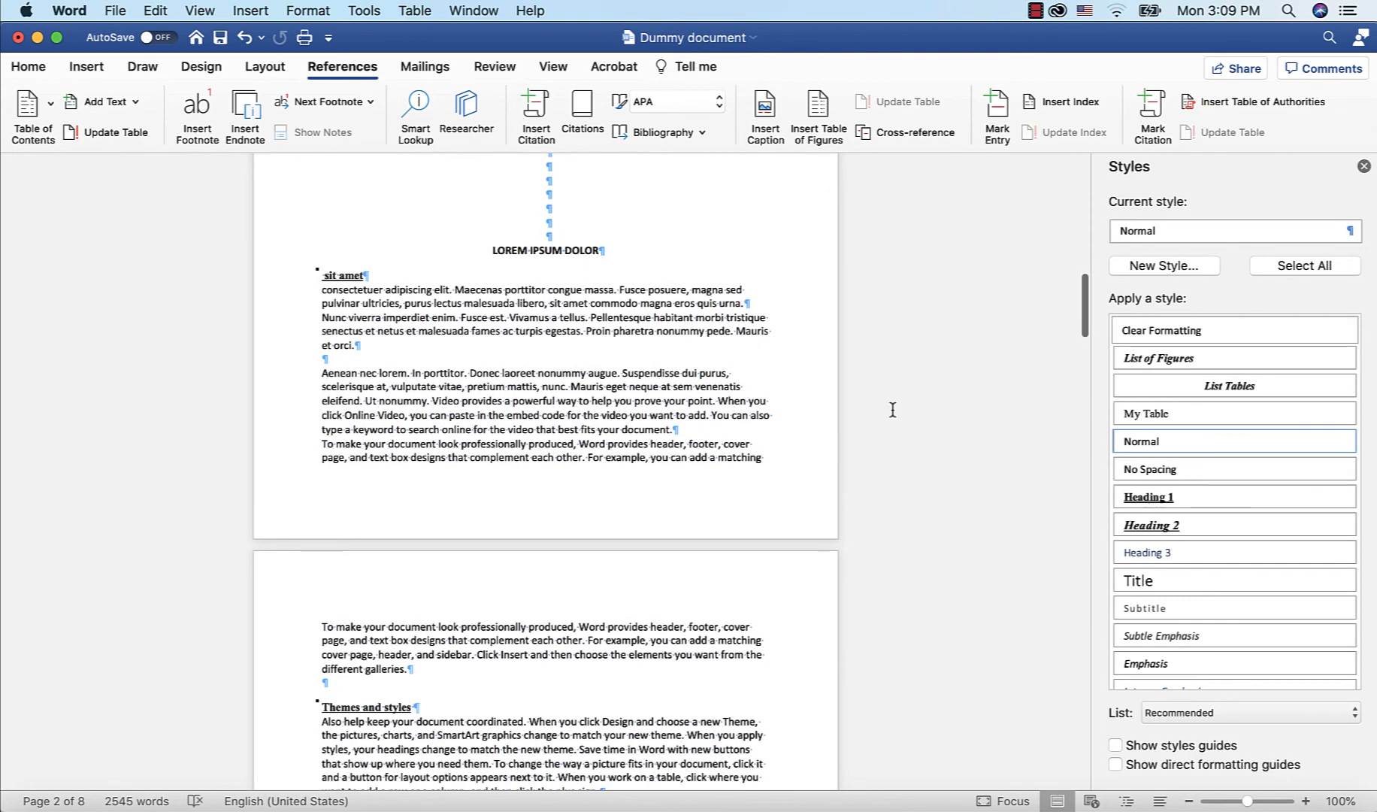
scroll(892, 409, down, 4)
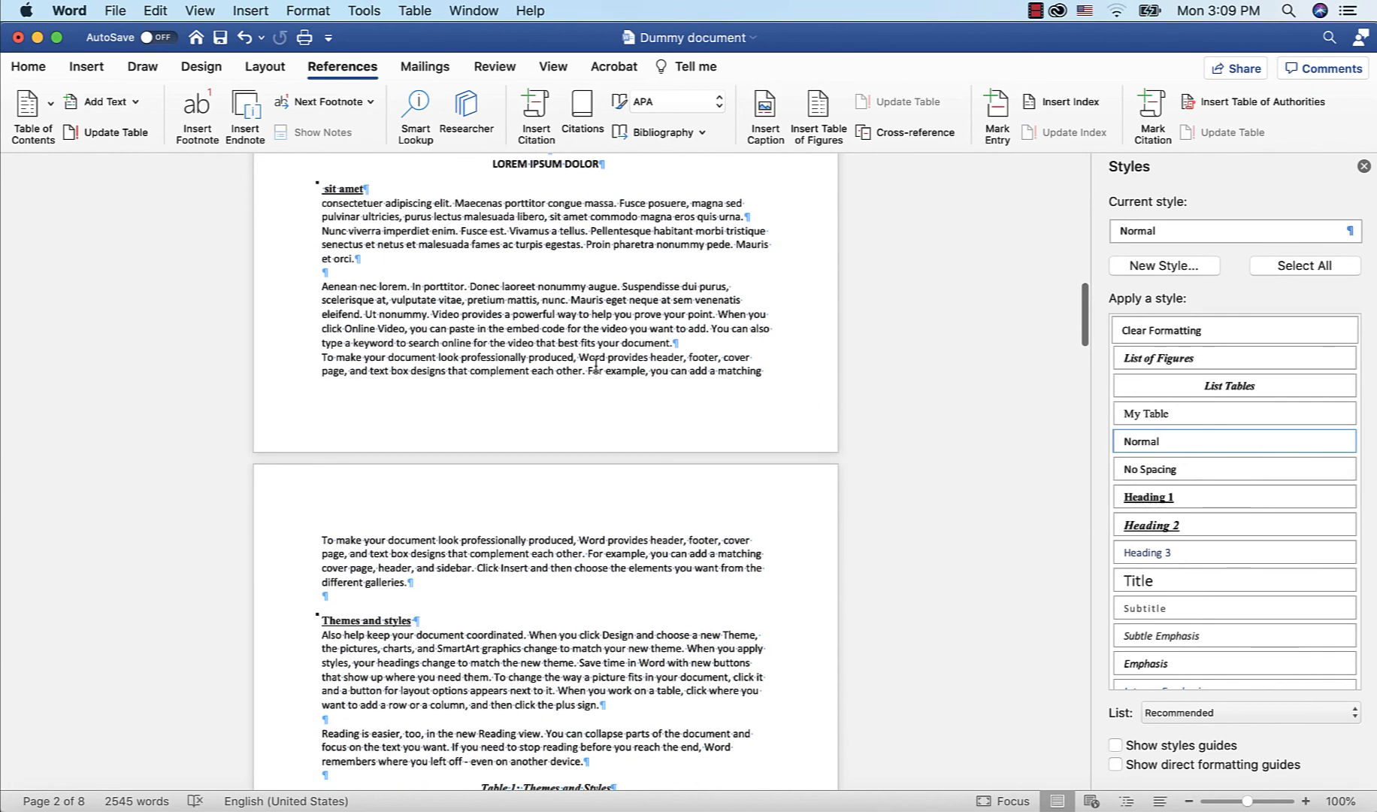
drag(322, 203, 538, 592)
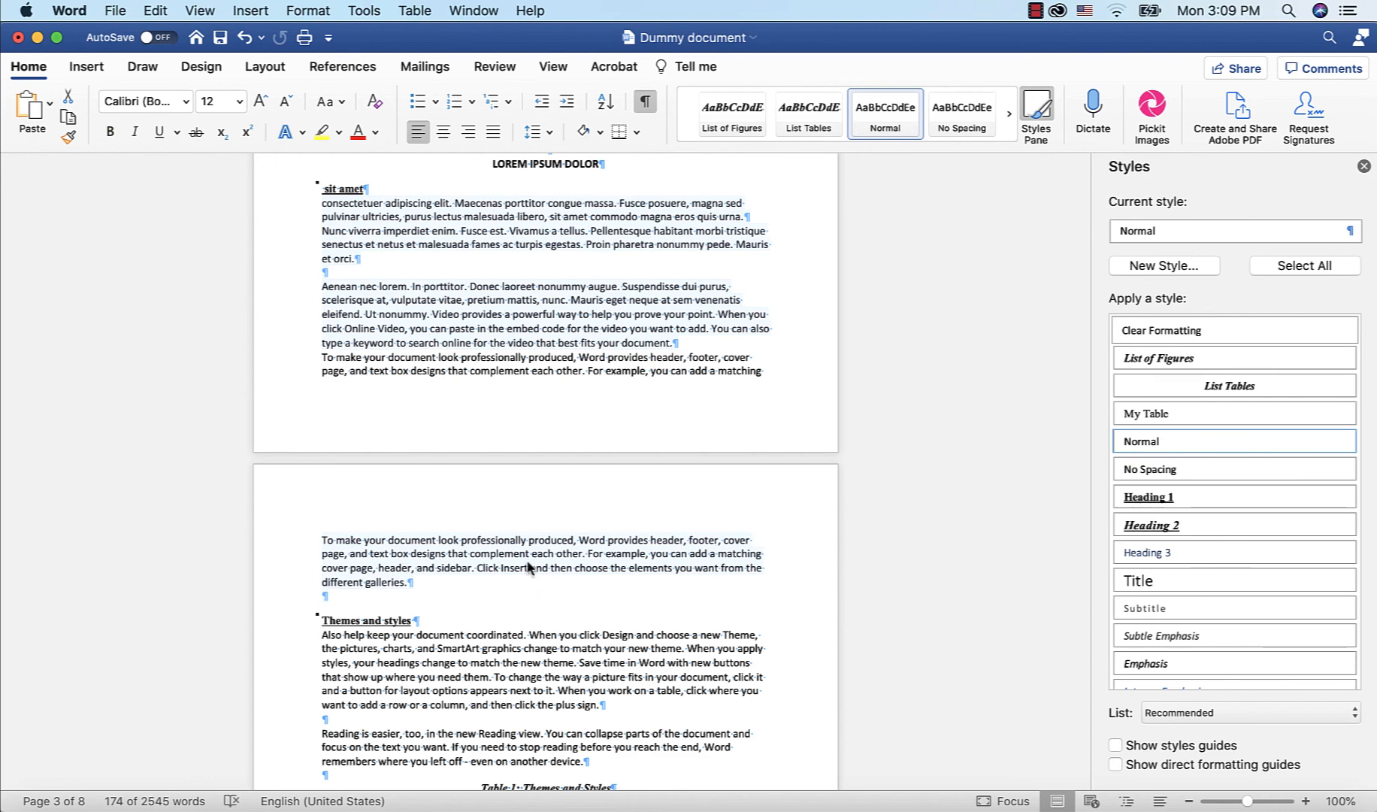
click(358, 257)
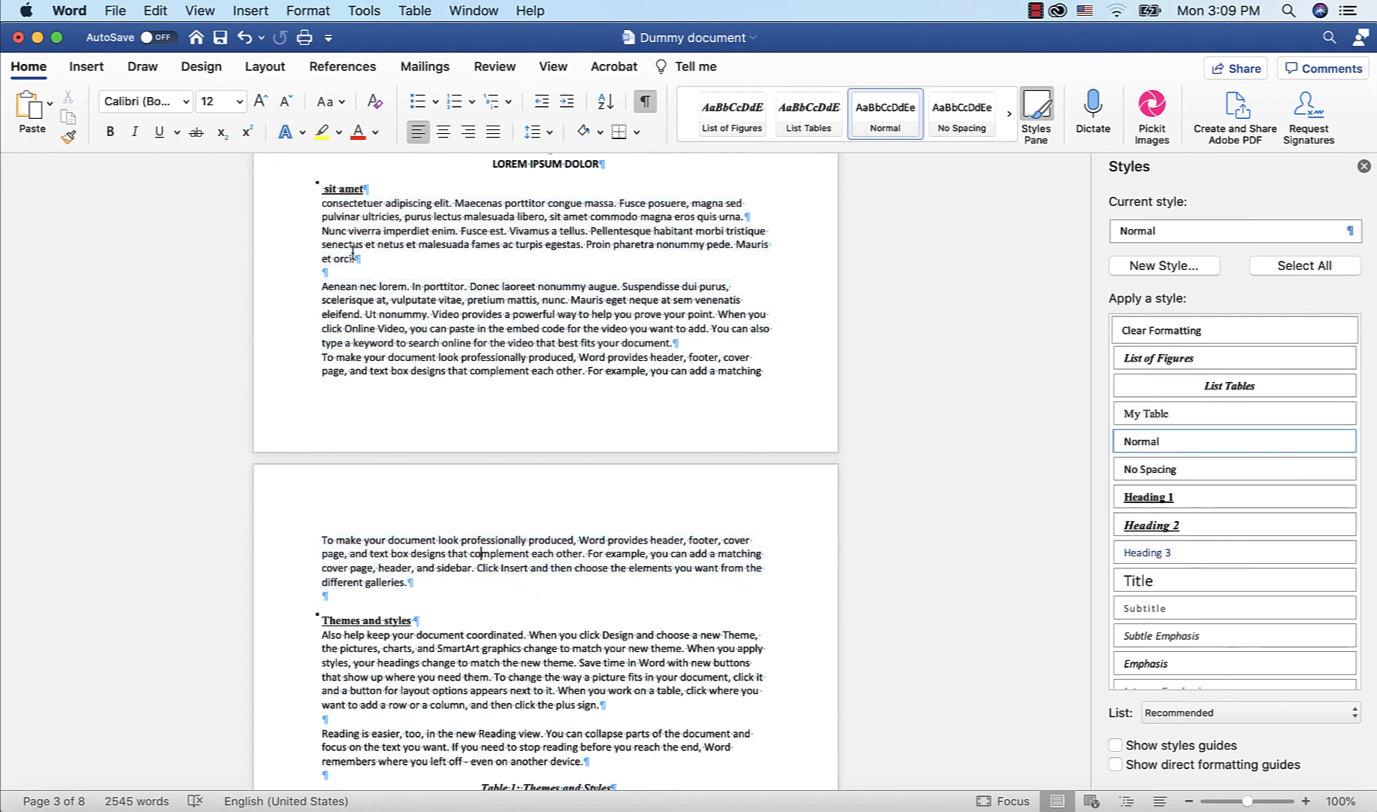
drag(320, 203, 764, 572)
click(186, 101)
click(201, 256)
click(239, 101)
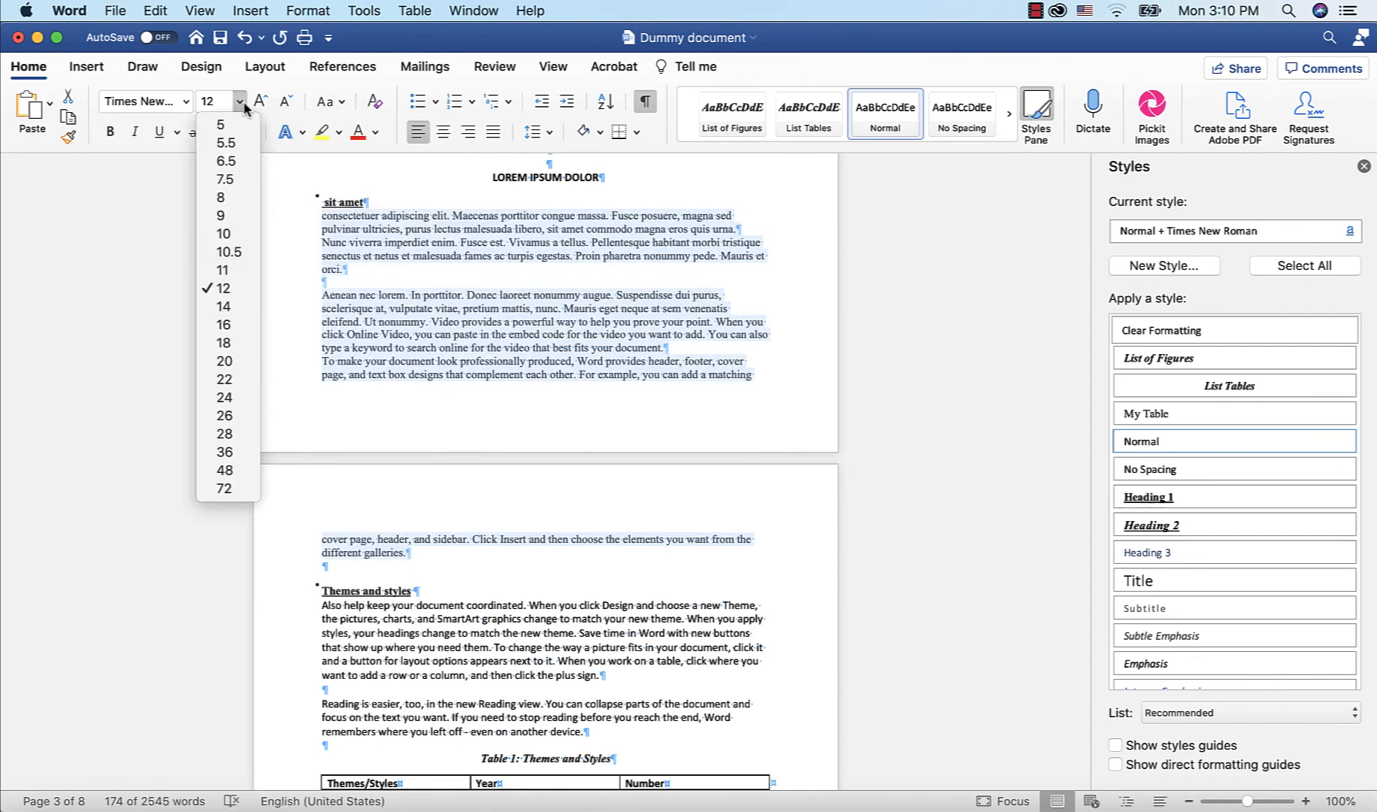
click(224, 307)
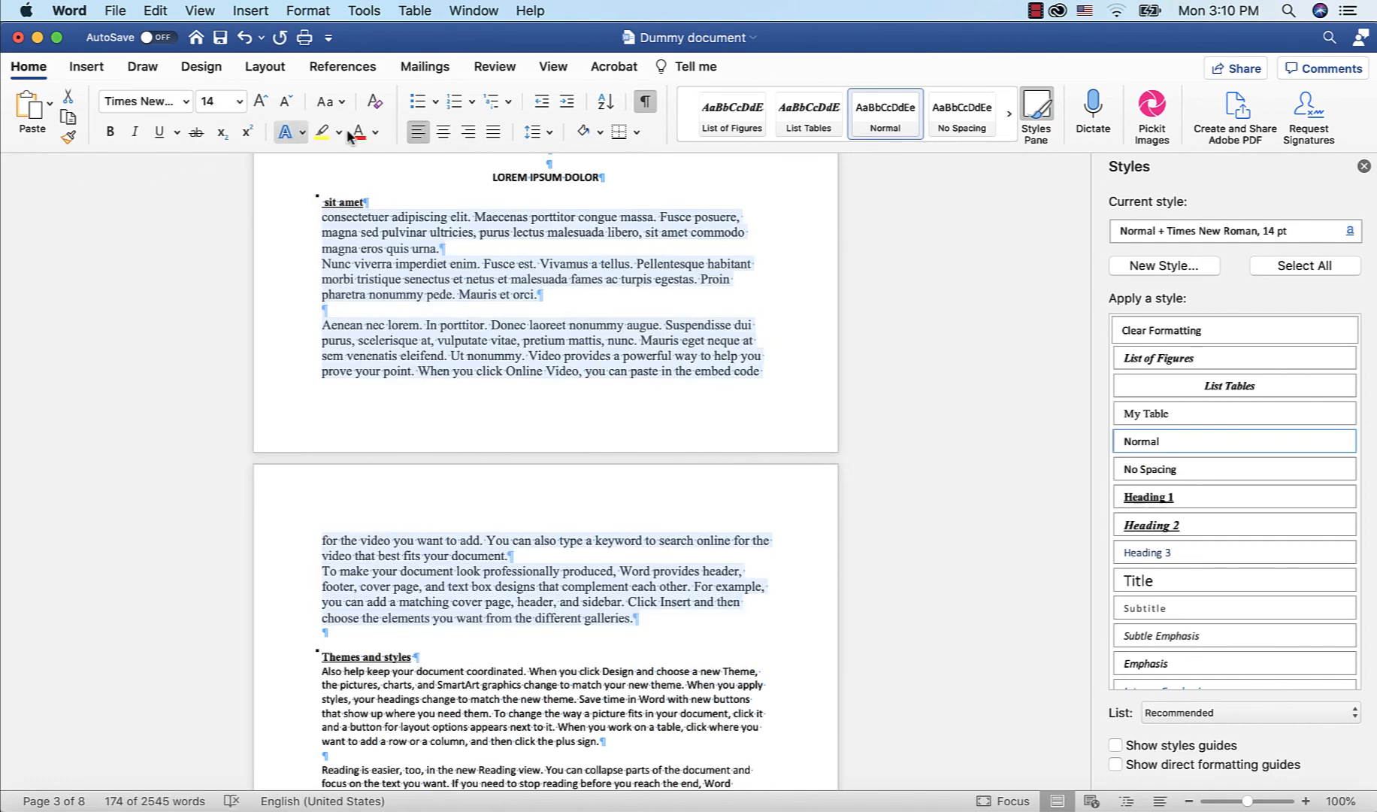
click(375, 132)
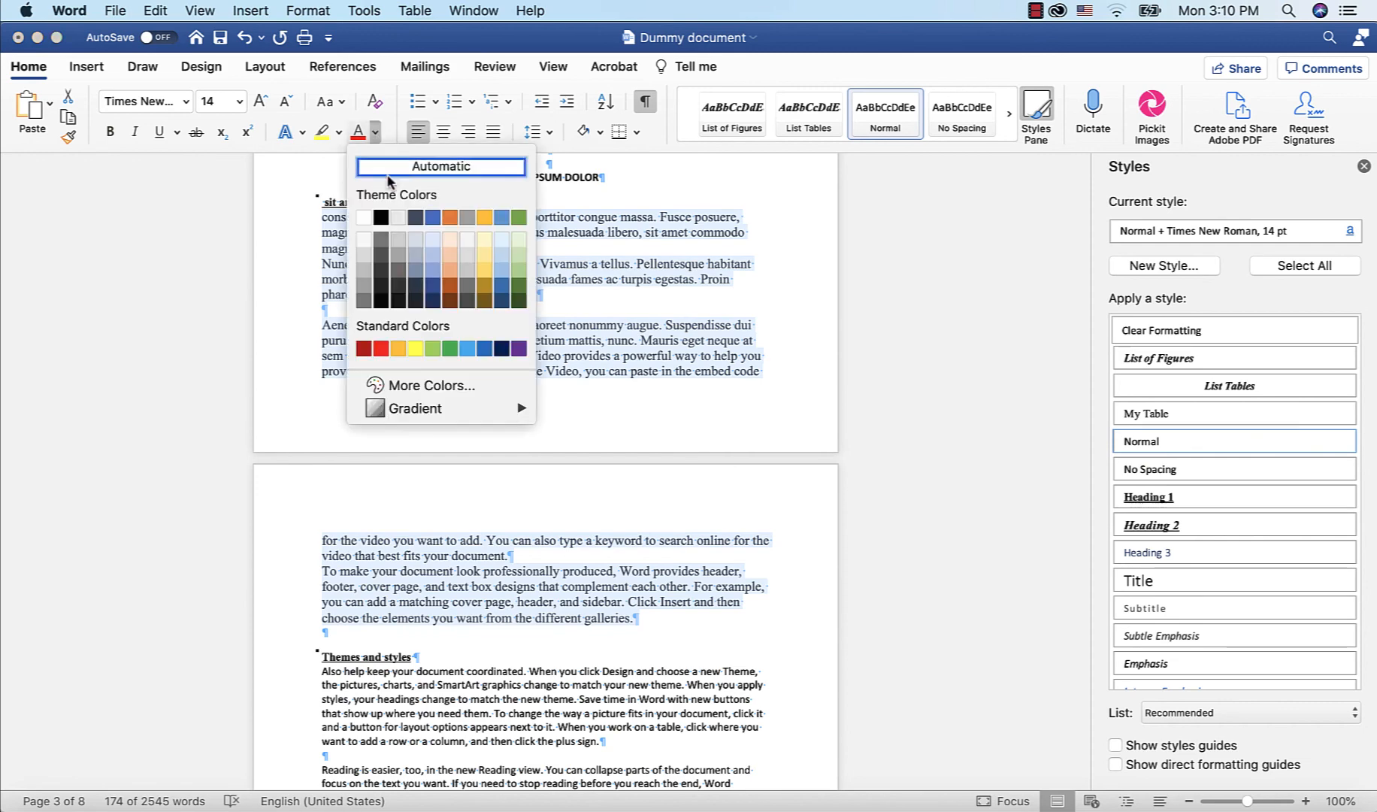
click(380, 348)
Scroll through the document to review the formatted body text and the tables of figures
scroll(593, 325, down, 5)
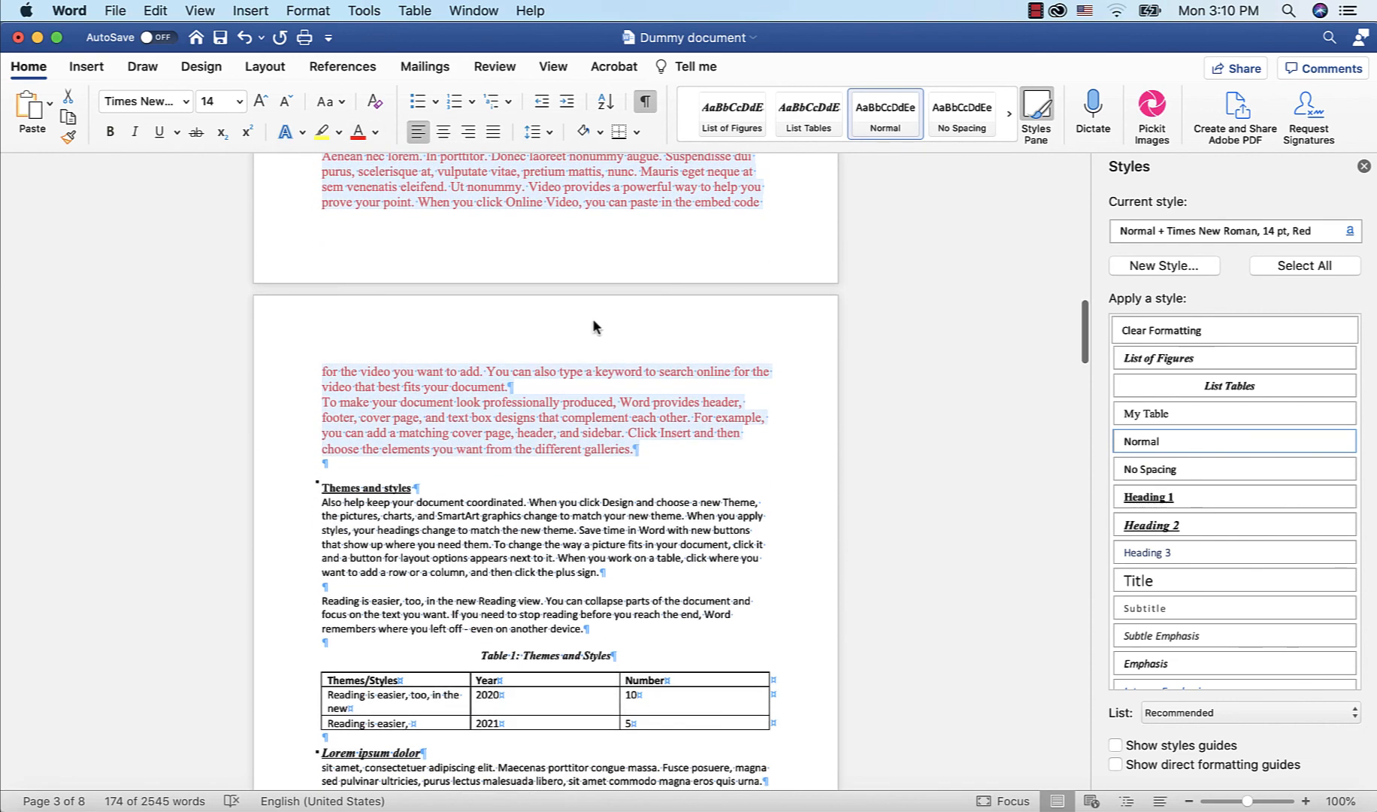
scroll(596, 327, down, 5)
scroll(596, 327, up, 5)
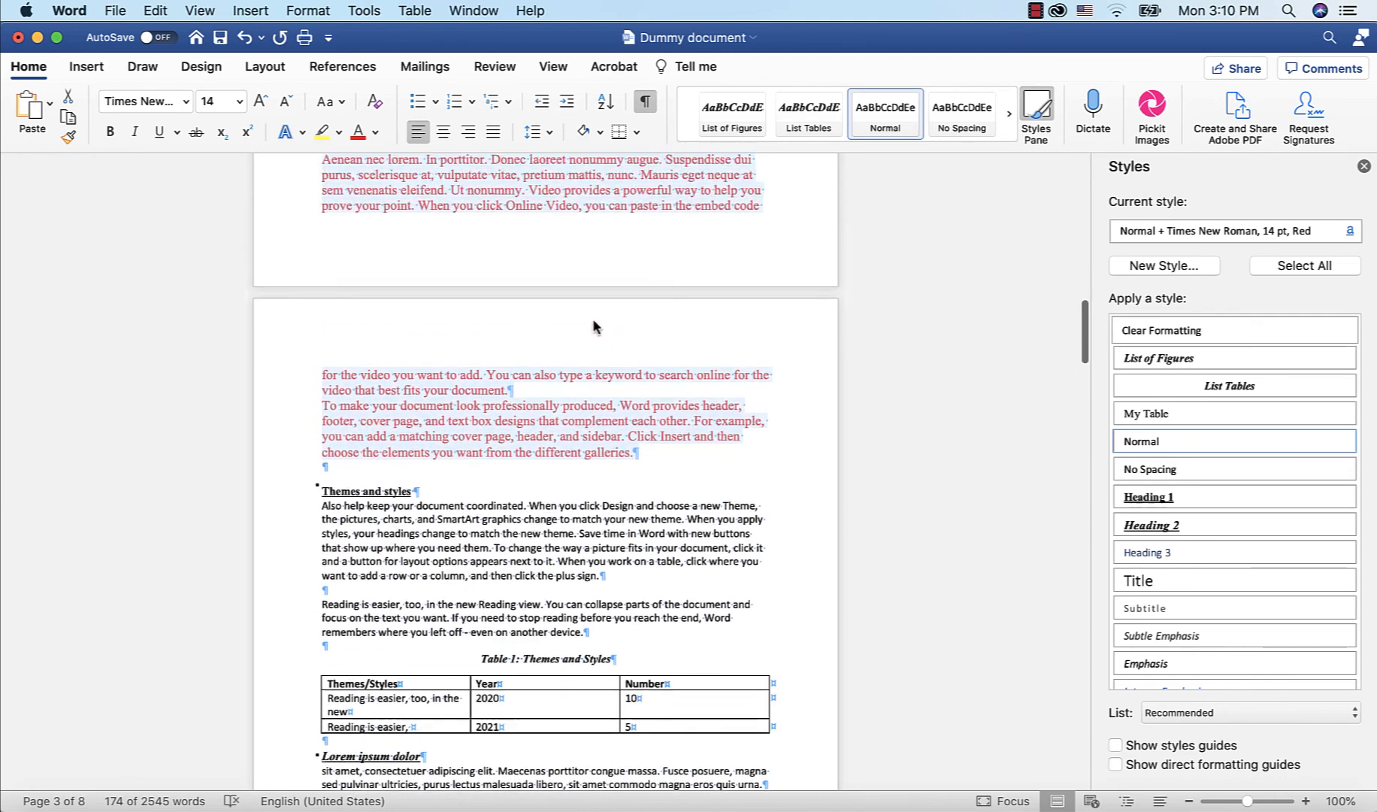
scroll(593, 328, up, 5)
scroll(593, 328, down, 8)
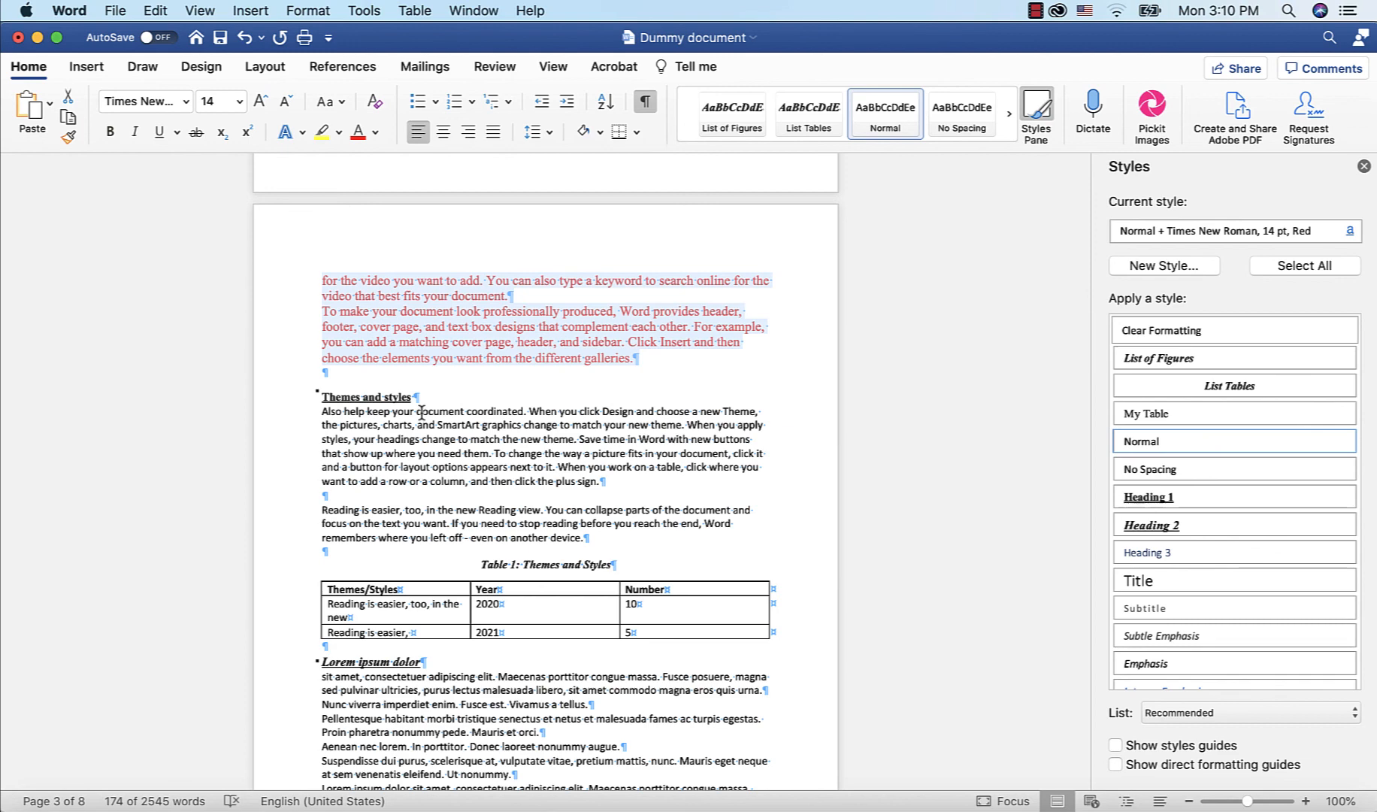
scroll(406, 426, down, 3)
scroll(406, 425, down, 6)
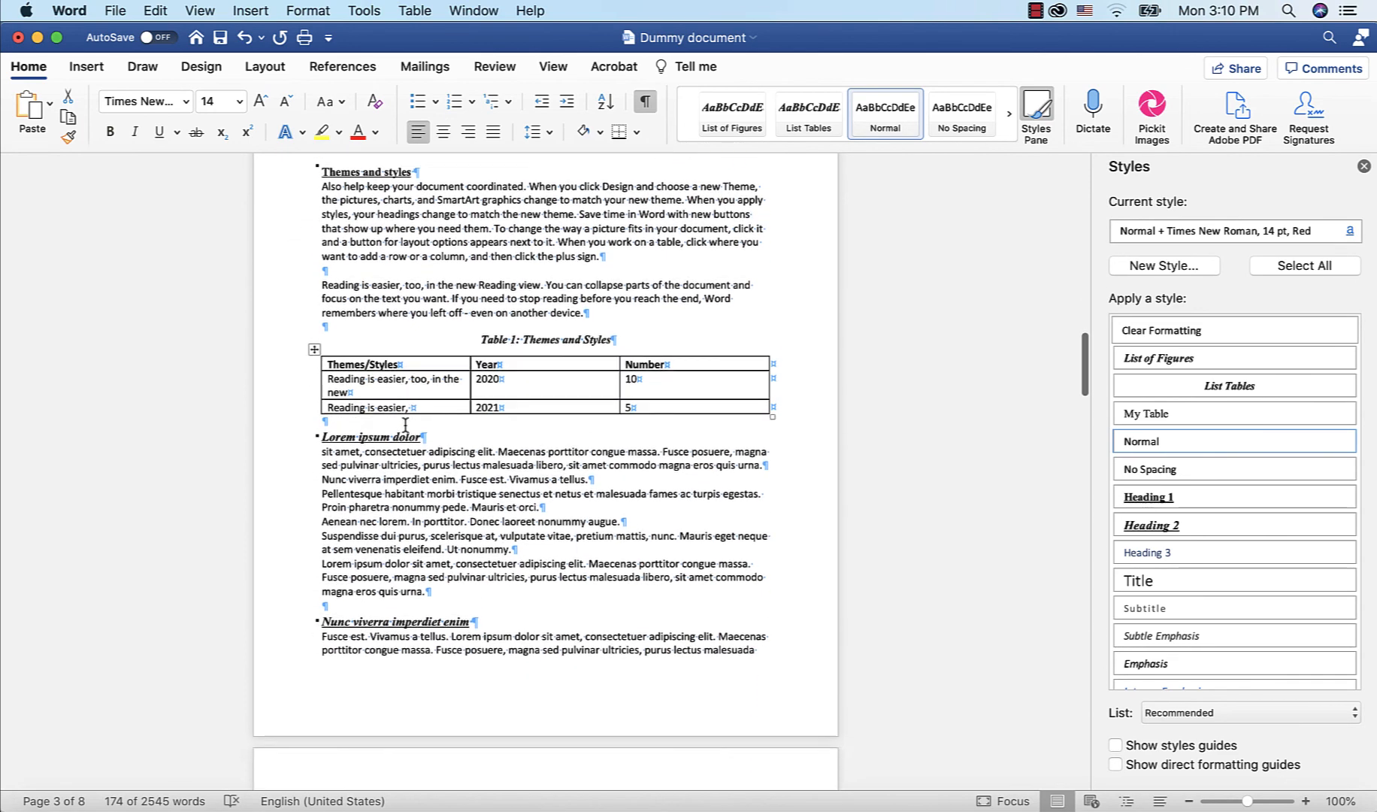
scroll(406, 427, up, 10)
scroll(405, 430, up, 4)
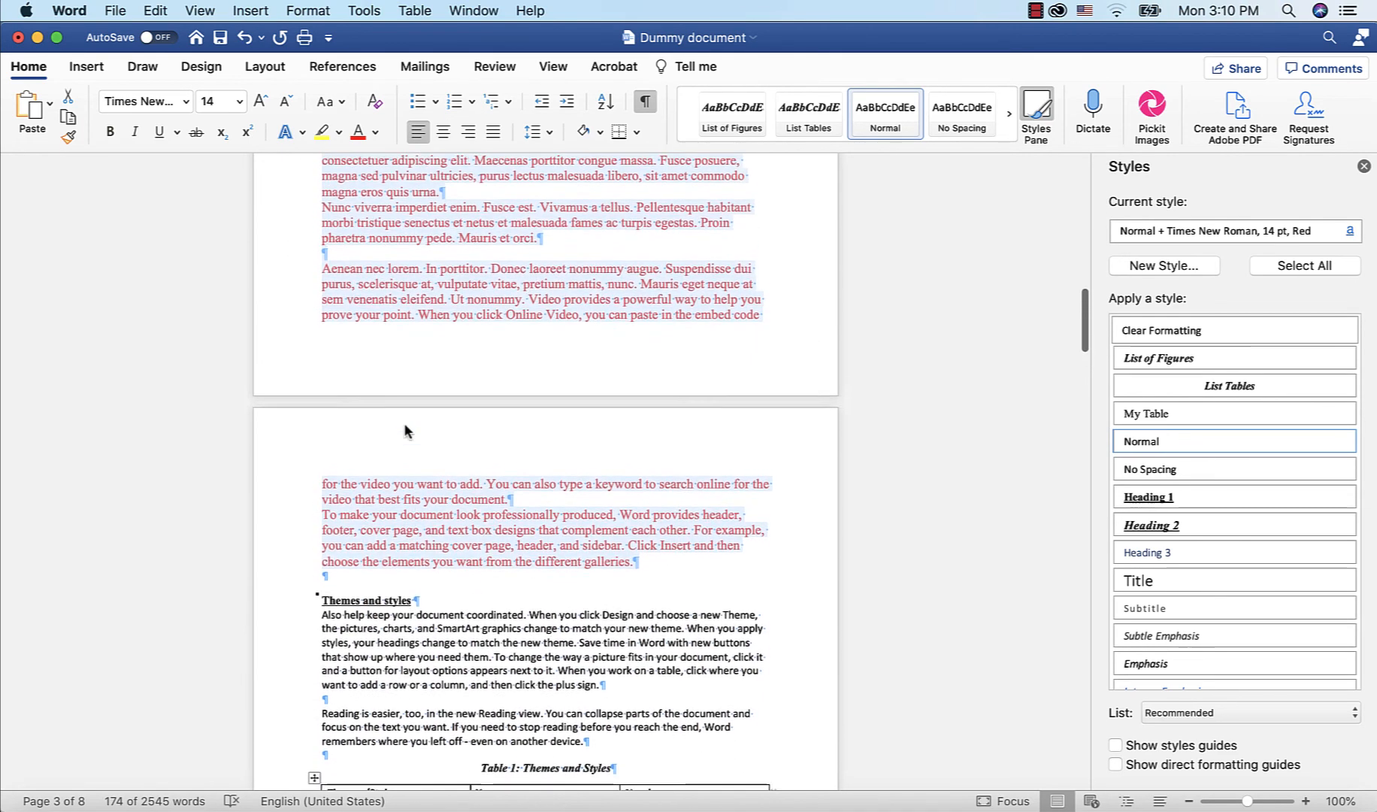
scroll(403, 431, up, 4)
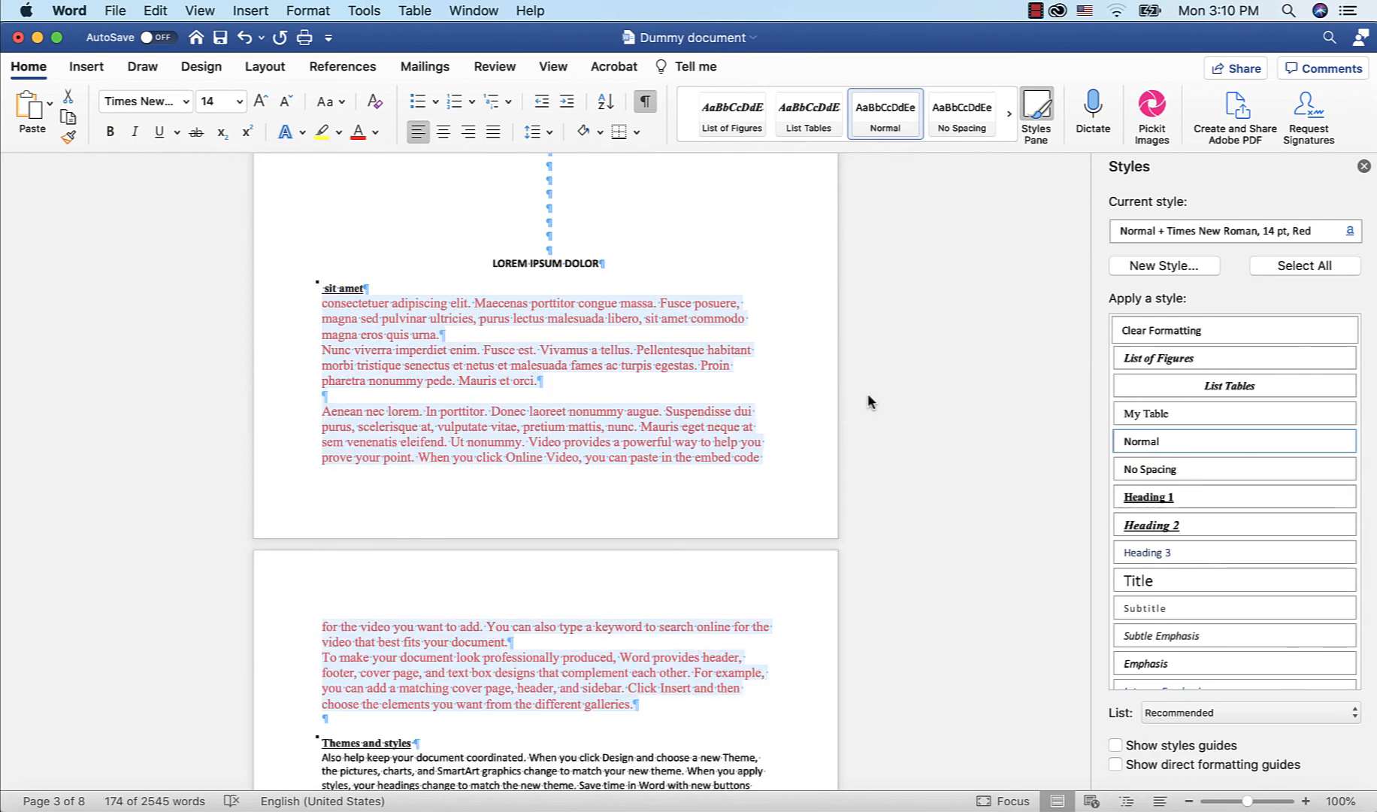
scroll(867, 393, up, 20)
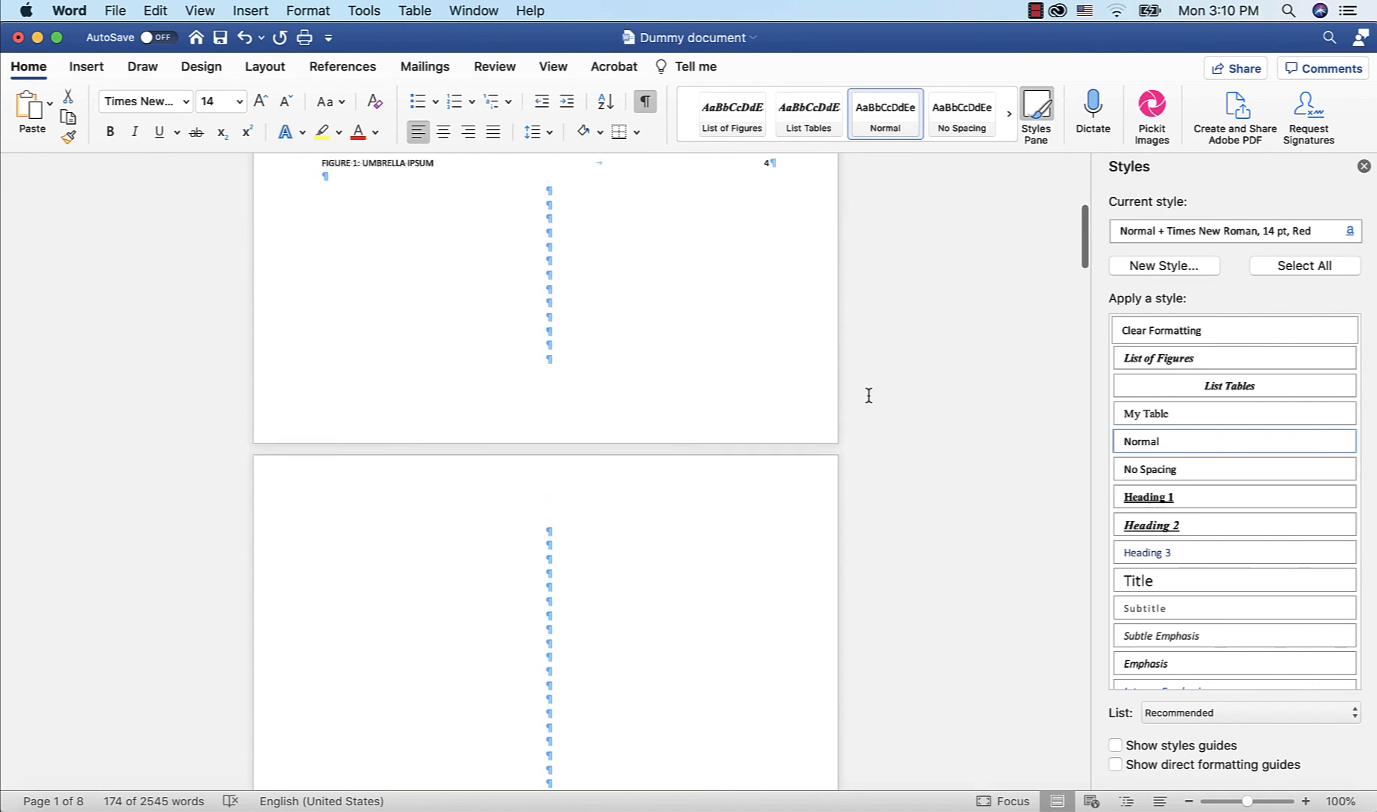
scroll(868, 395, up, 7)
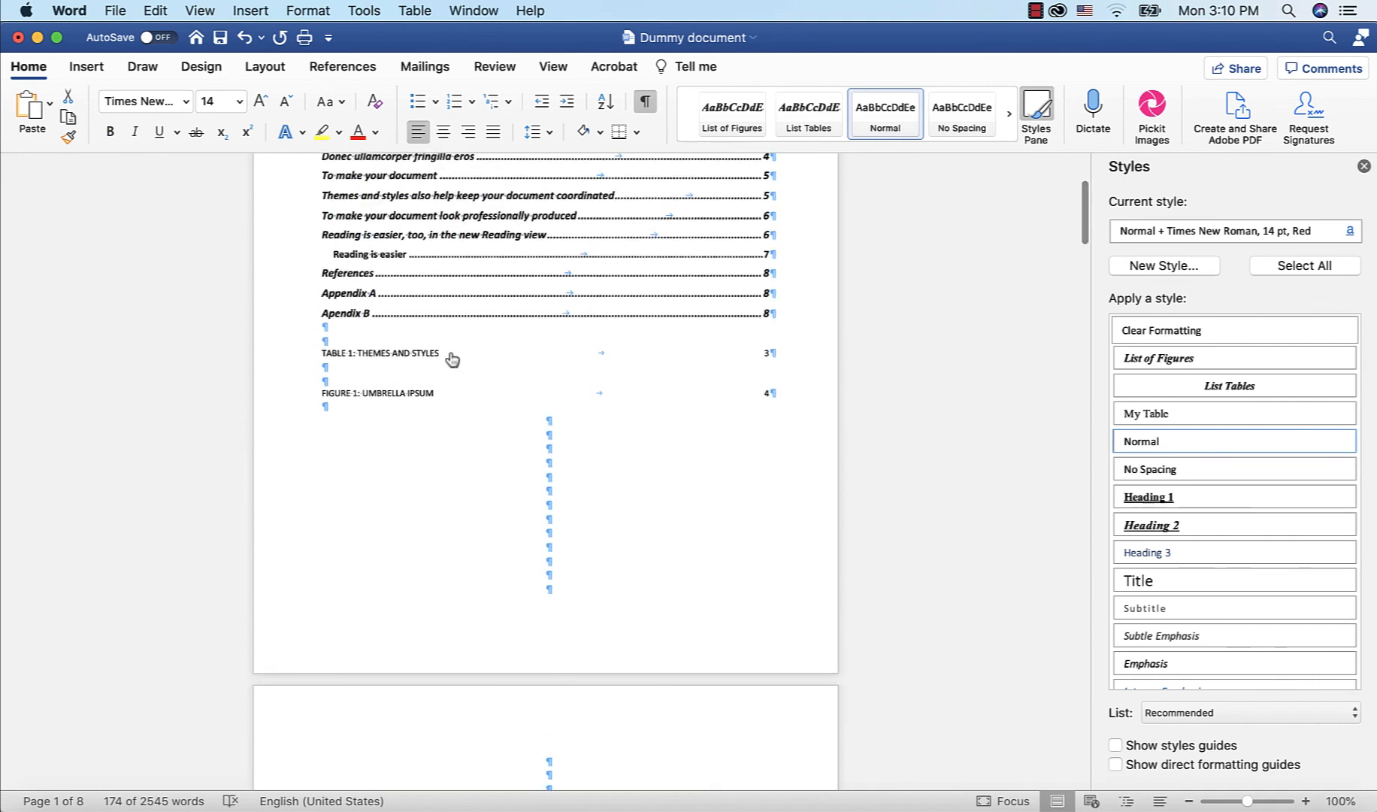
scroll(975, 431, down, 16)
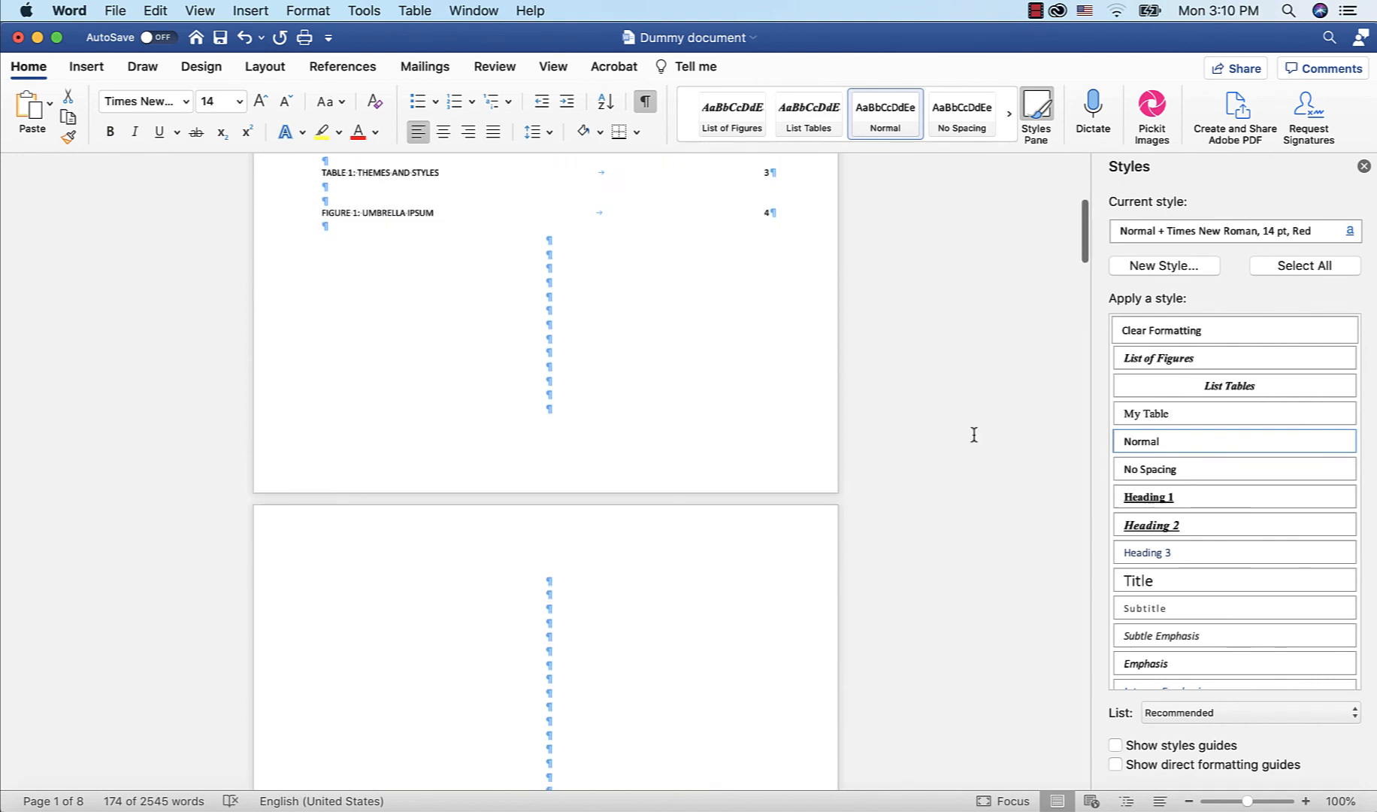
scroll(973, 435, down, 5)
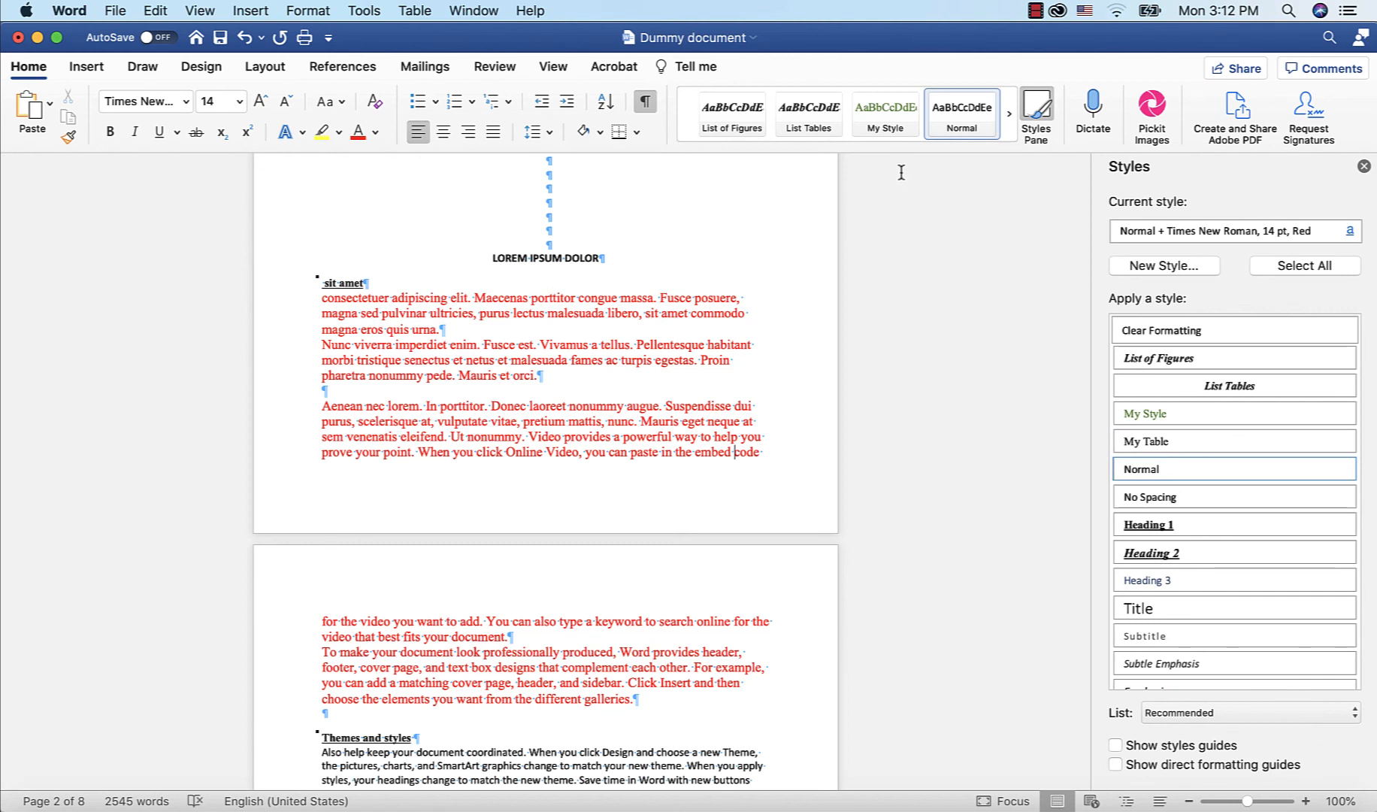
Apply the My Style style to the body paragraphs under sit amet
scroll(953, 319, down, 1)
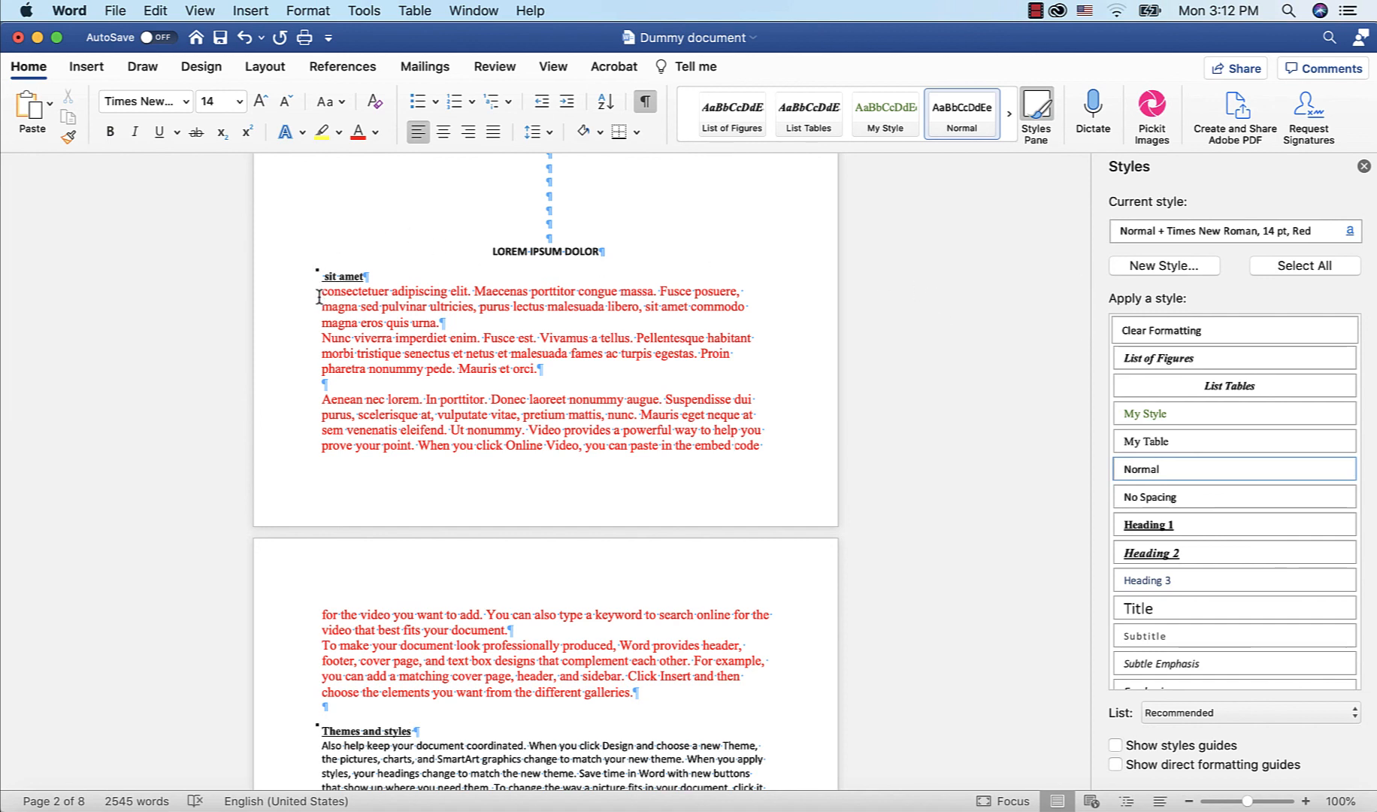
drag(319, 297, 661, 684)
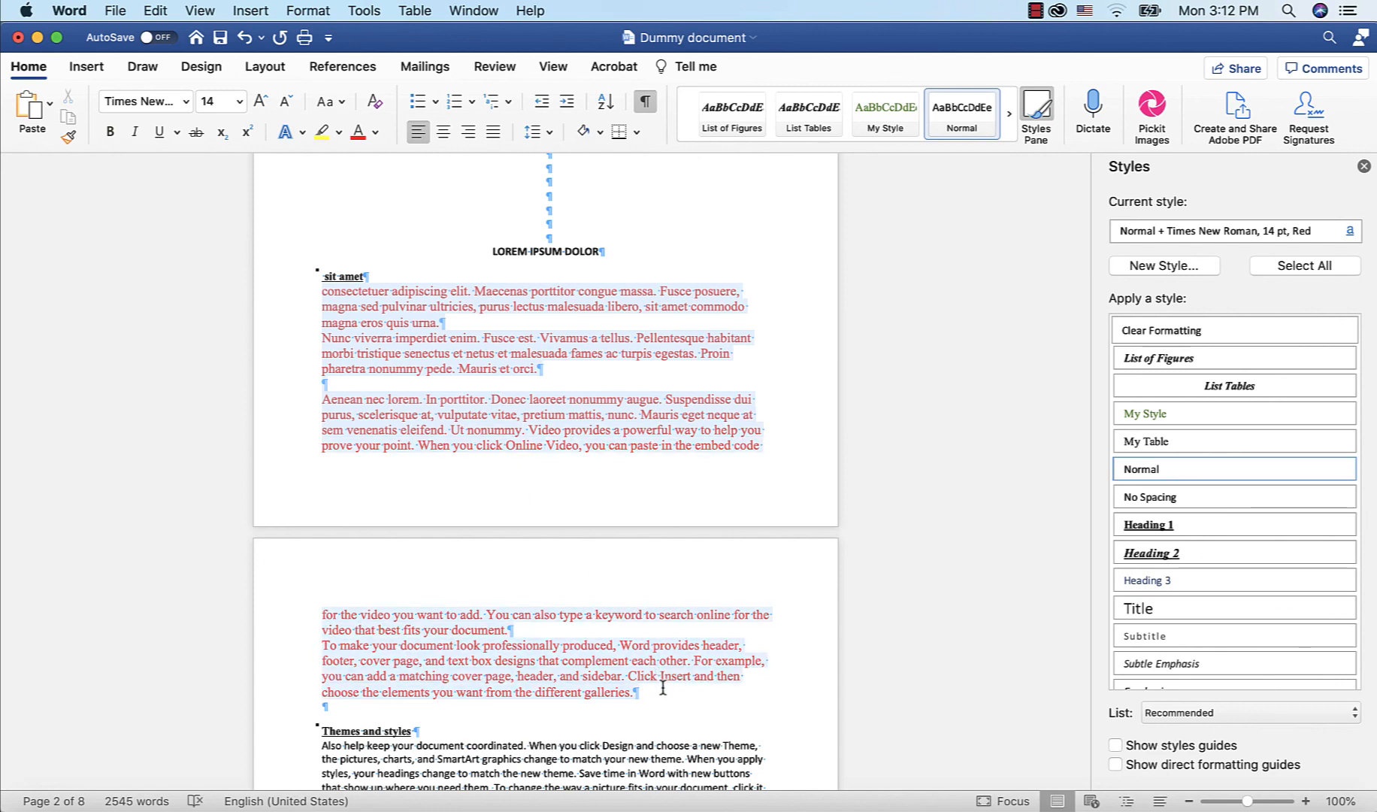
click(887, 118)
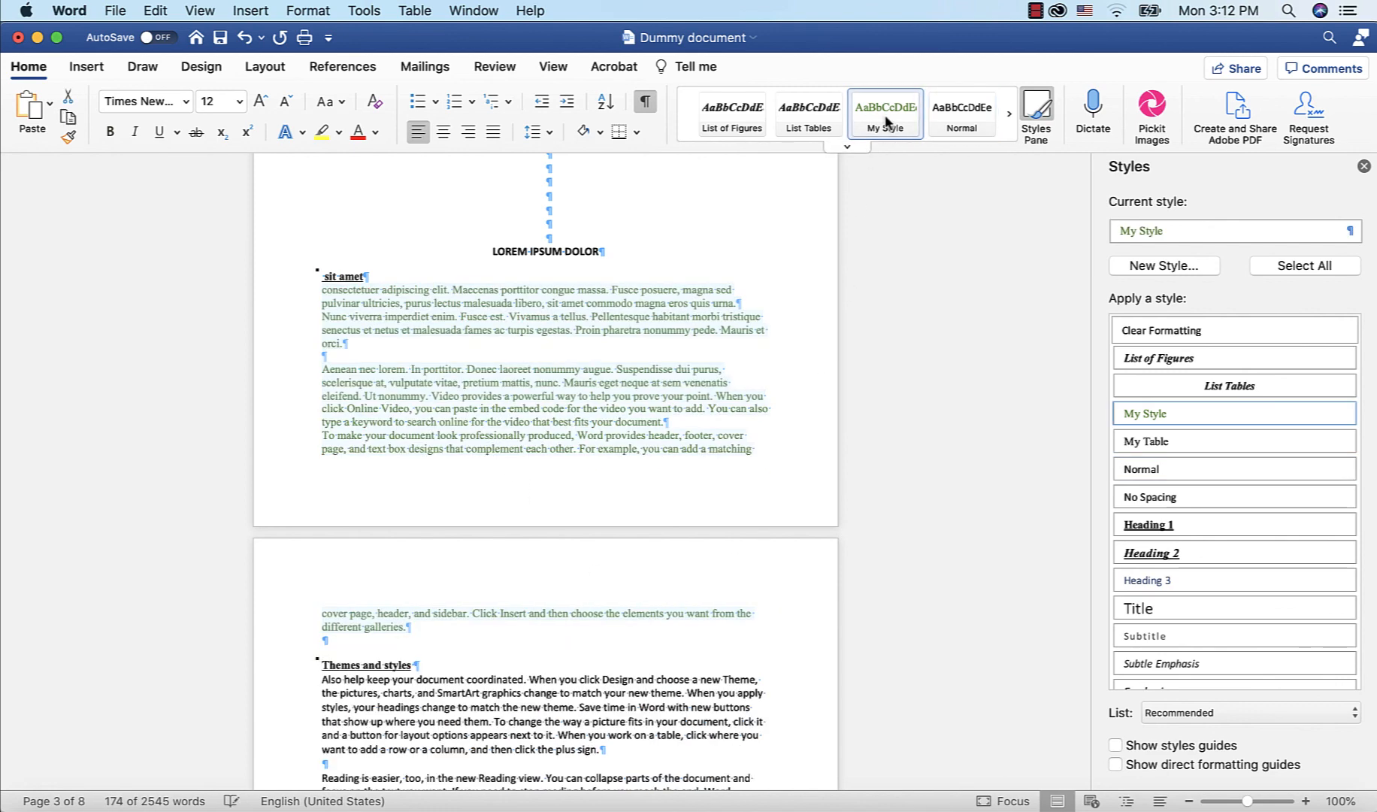